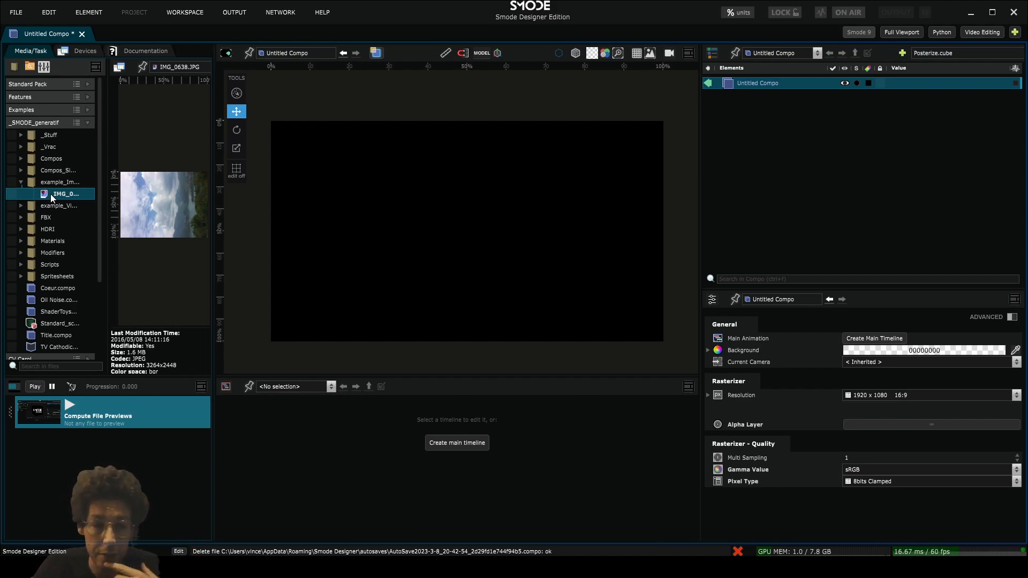
Step: Add the image IMG_0638.JPG to Untitled Compo and fit it inside the composition frame without cropping
drag(50, 193, 772, 160)
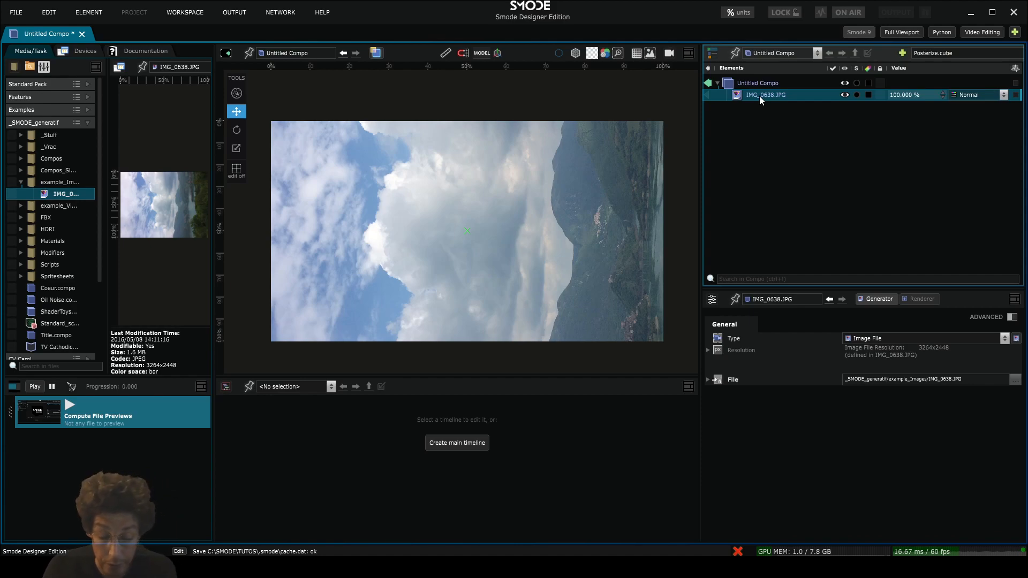
key(ctrl+alt+i)
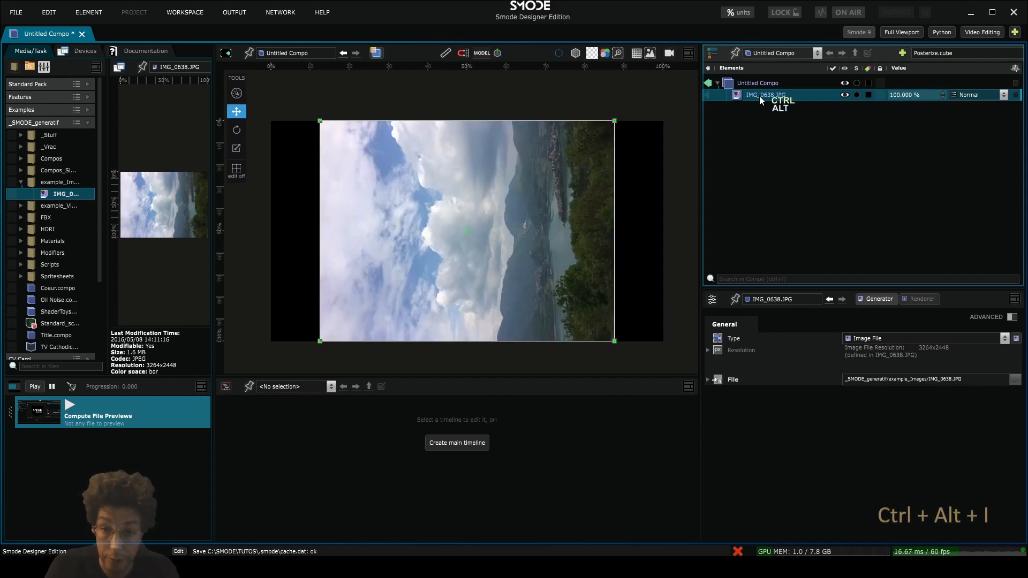
Step: Try the other fit modes on the image, including covering the frame, original pixel size, stretched full-frame and half-frame, returning to the inside fit
key(ctrl+alt+c)
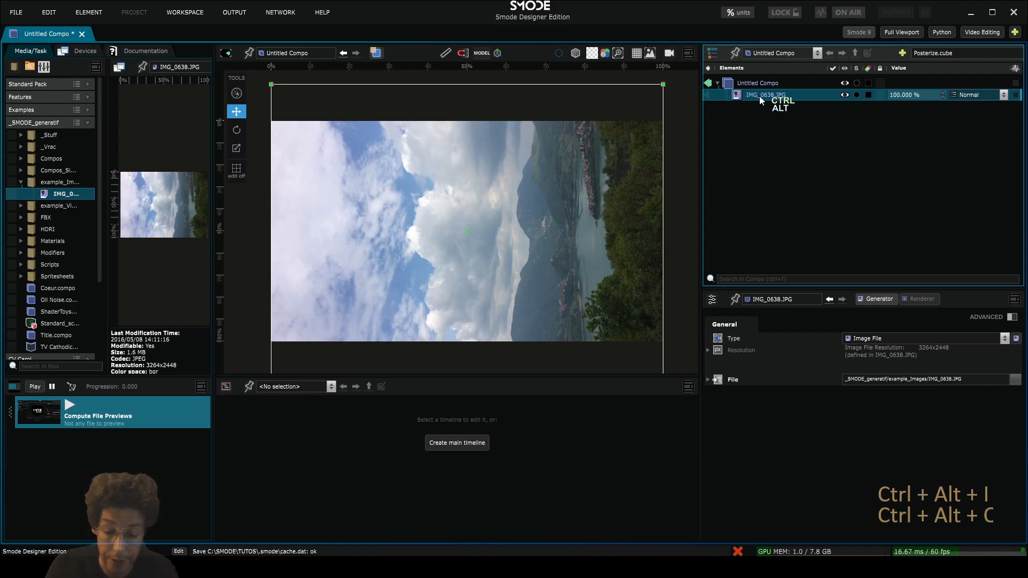
key(ctrl+alt+f)
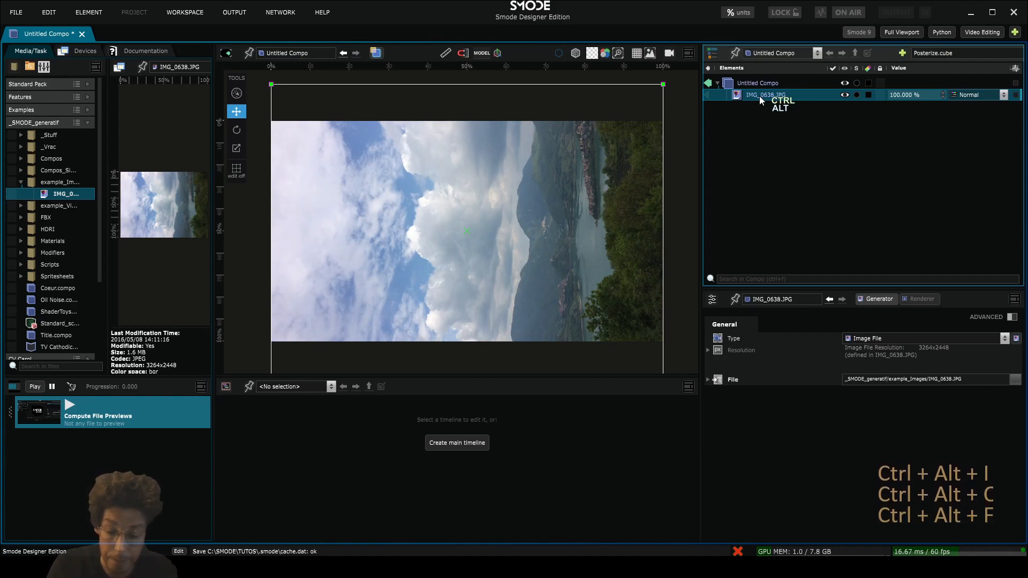
key(ctrl+alt+p)
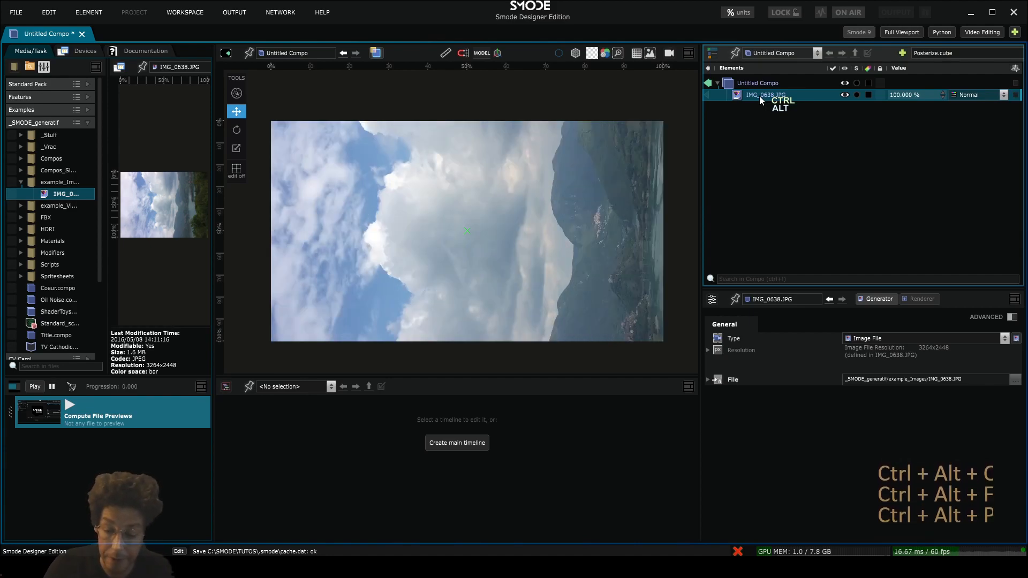
key(ctrl+alt+n)
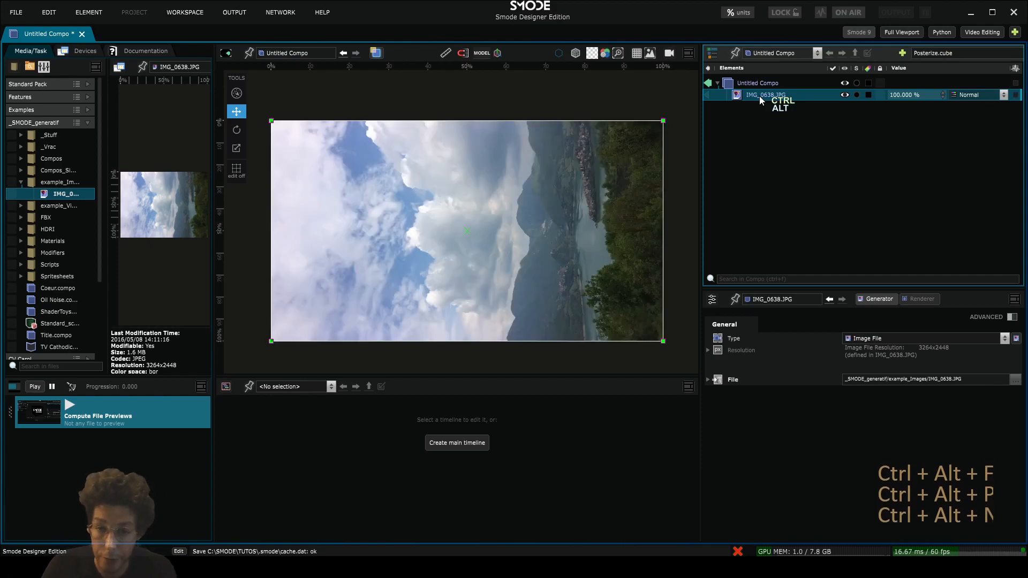
key(ctrl+alt+n)
key(ctrl+alt+n)
key(ctrl+alt+n)
key(ctrl+alt+n)
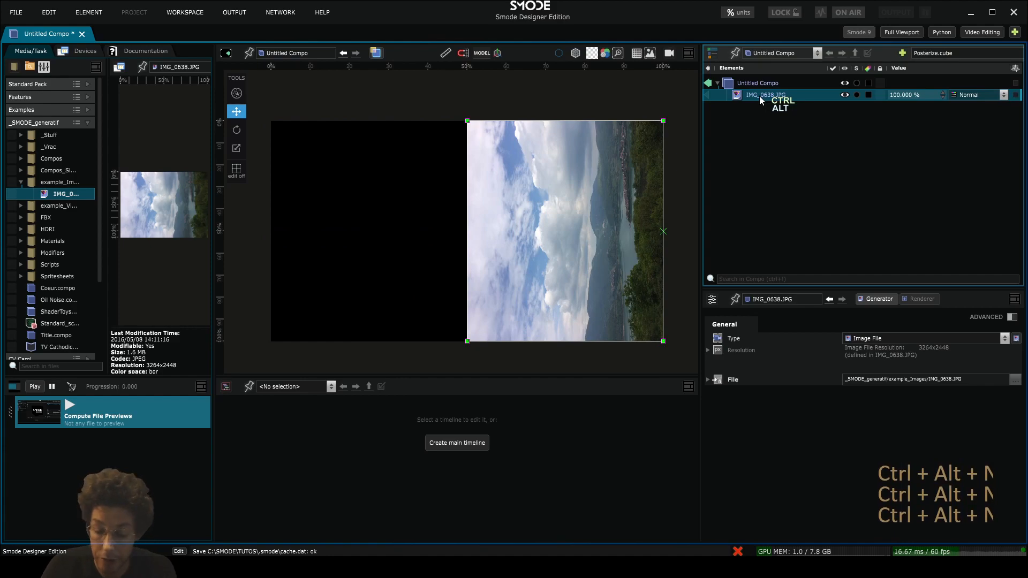
key(ctrl+alt+i)
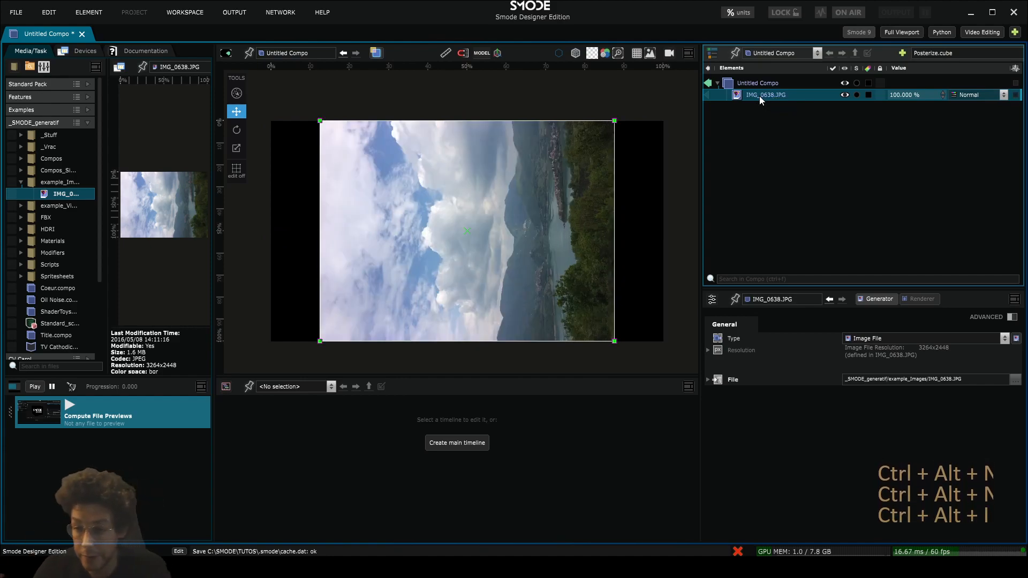
Step: Fit the image so that it covers the whole frame with cropping, and set its rotation to 90 degrees
key(ctrl+alt+c)
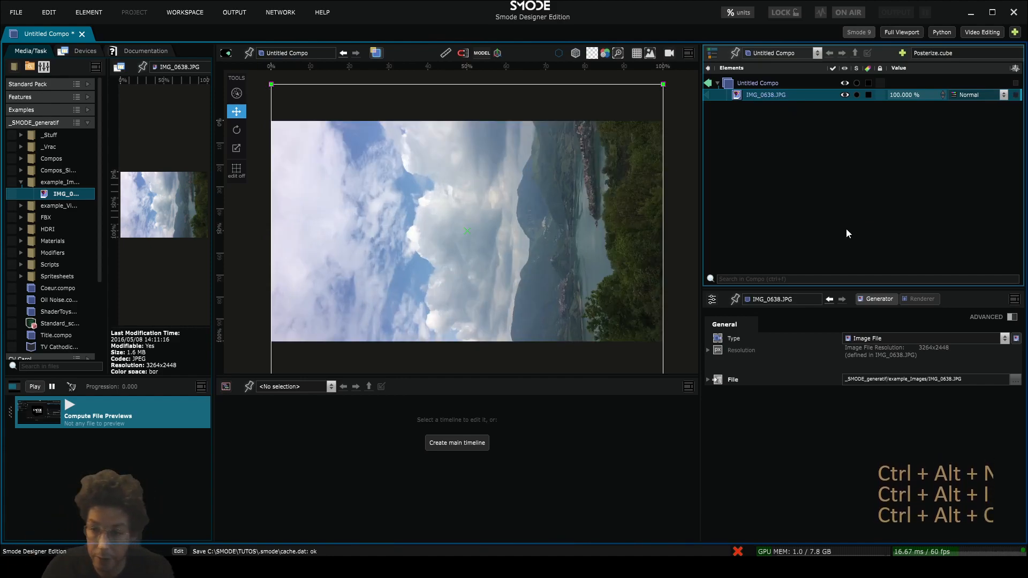
click(919, 298)
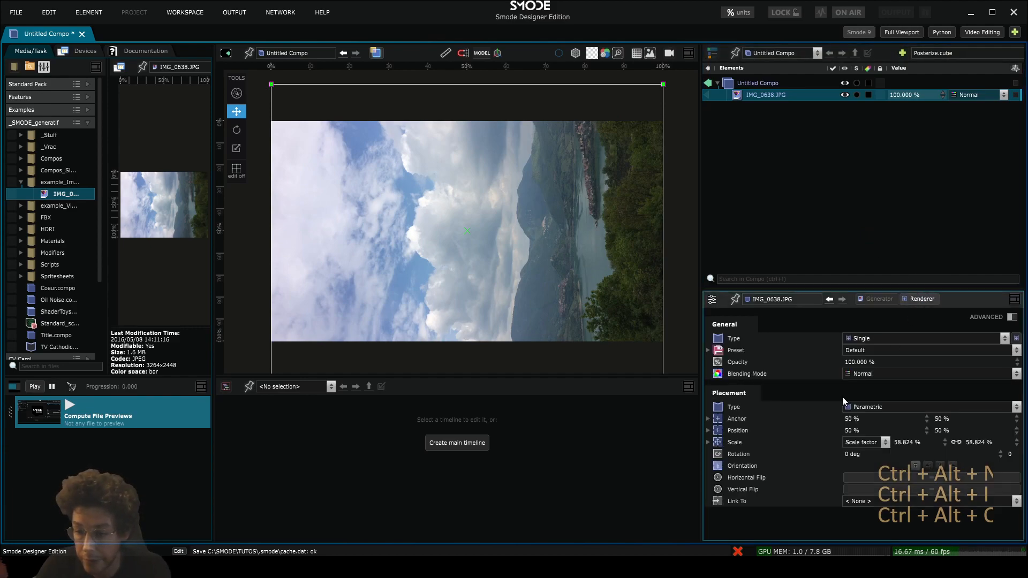
click(861, 455)
text(90)
key(Return)
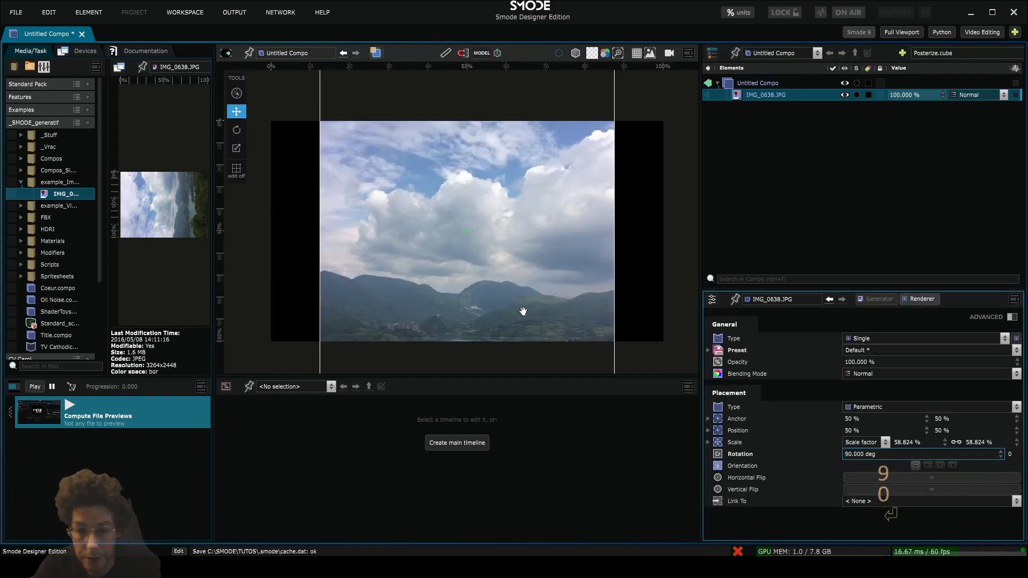
Step: Scale the image uniformly to about 89.8% and move it to about 49.5%, -17.7% so the lake fills the frame
drag(523, 298, 514, 232)
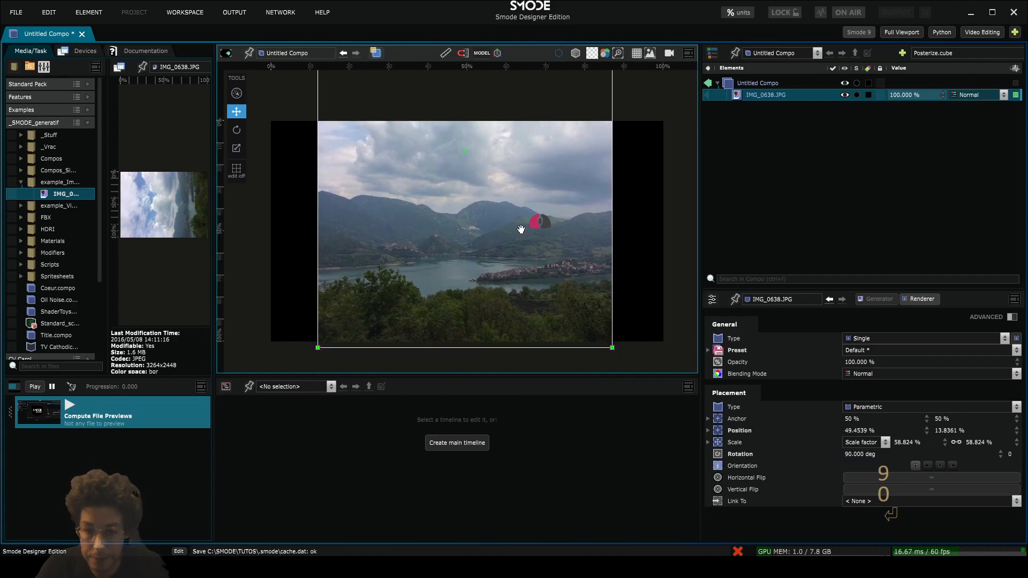
drag(983, 441, 982, 425)
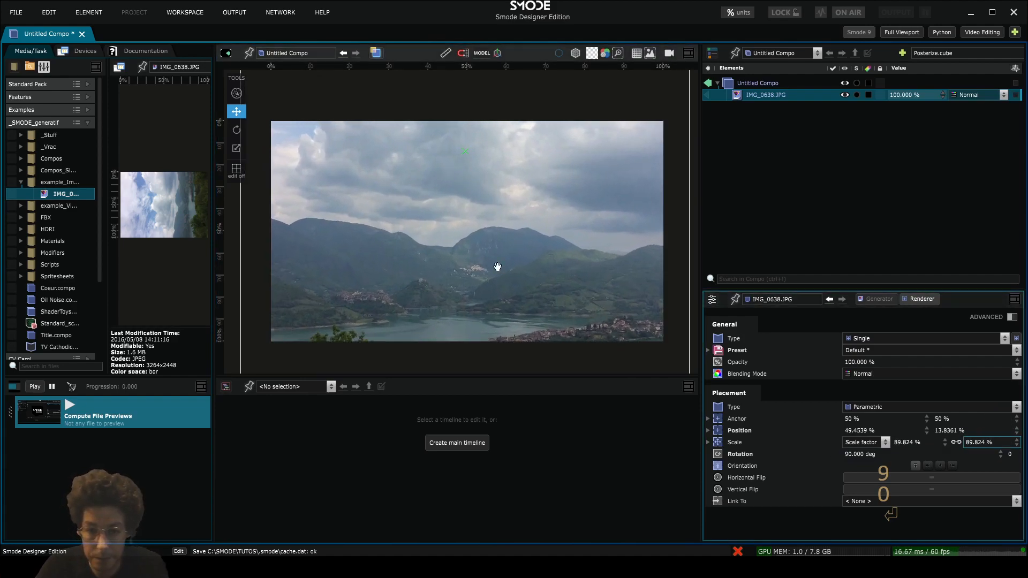
drag(499, 276, 504, 209)
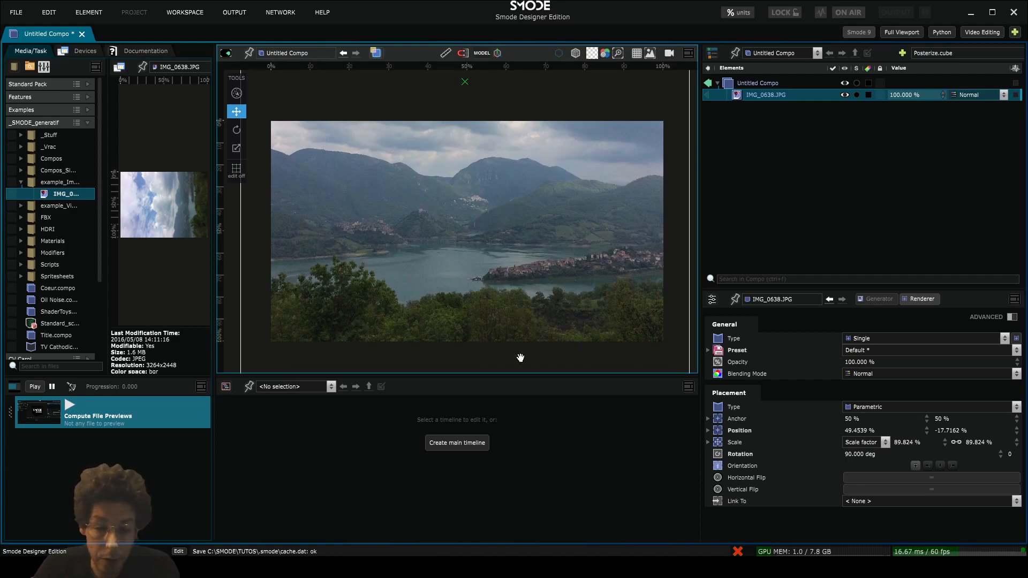
Step: Enlarge the viewport and add a Sobel stylize modifier to Untitled Compo
drag(523, 376, 522, 418)
scroll(517, 233, down, 1)
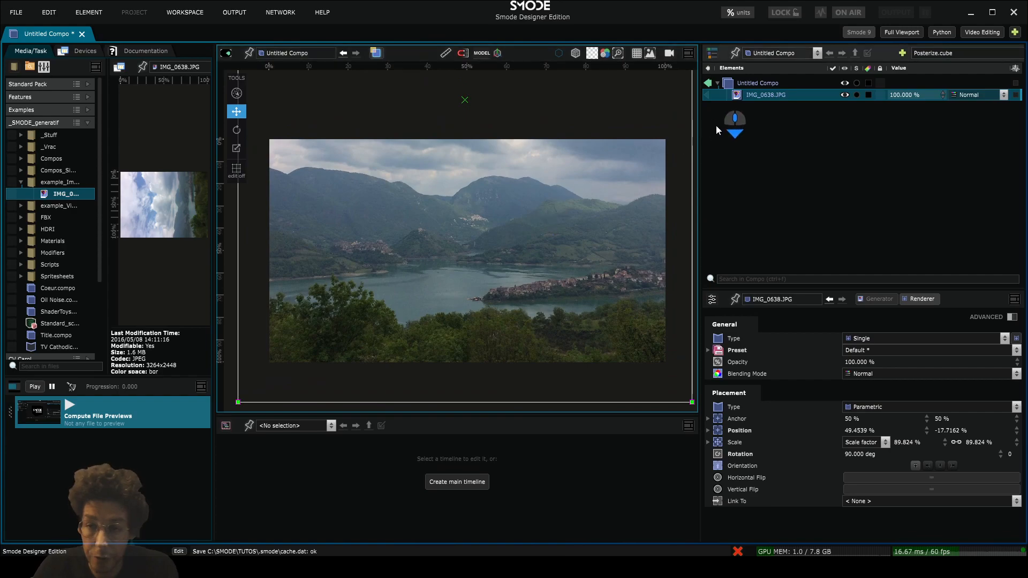
right_click(737, 85)
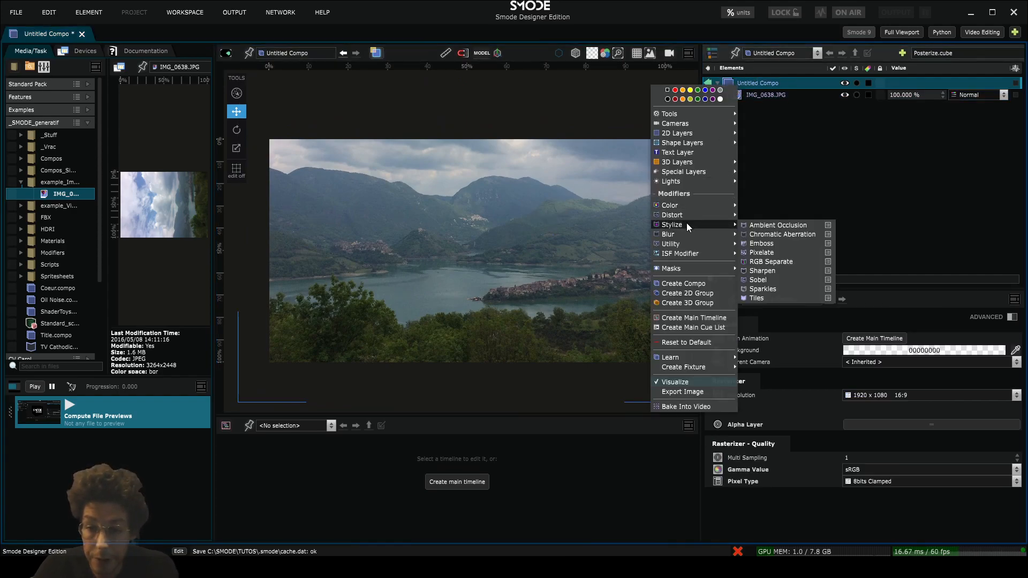
mouse_move(684, 224)
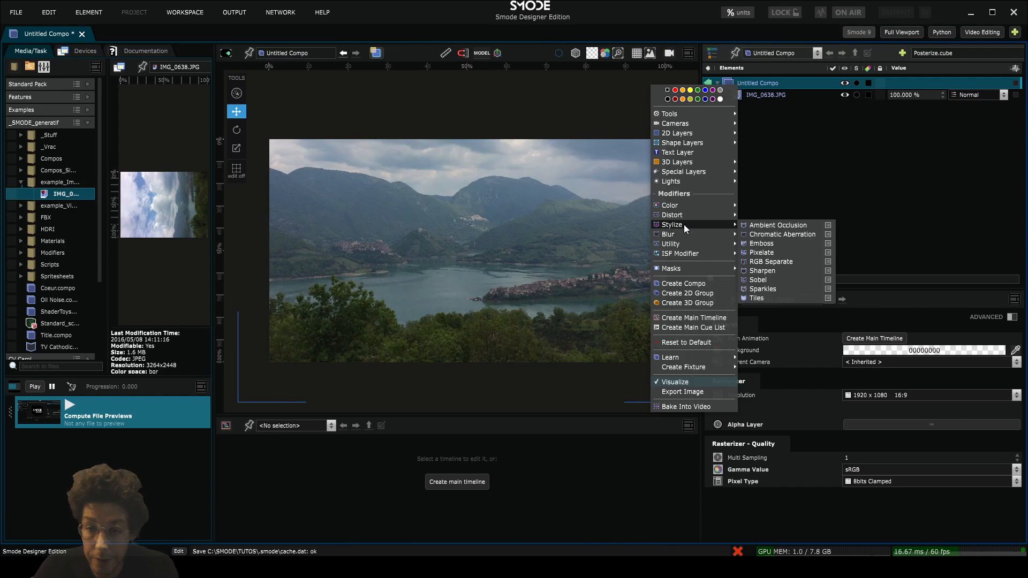
click(773, 280)
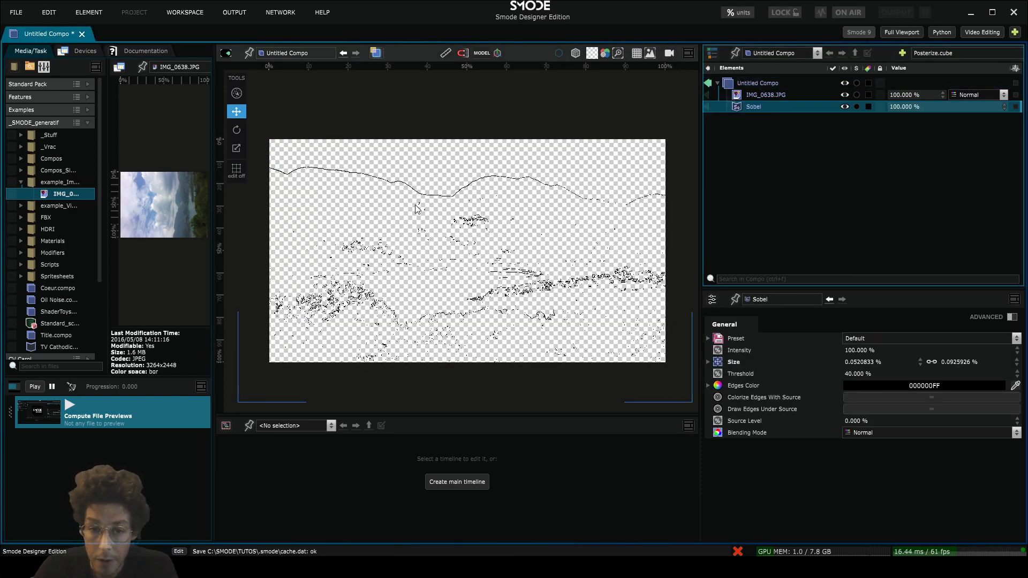
Step: Compare the Sobel modifier's source image with its edge output up close along the mountain ridge
scroll(418, 201, up, 3)
drag(429, 134, 450, 181)
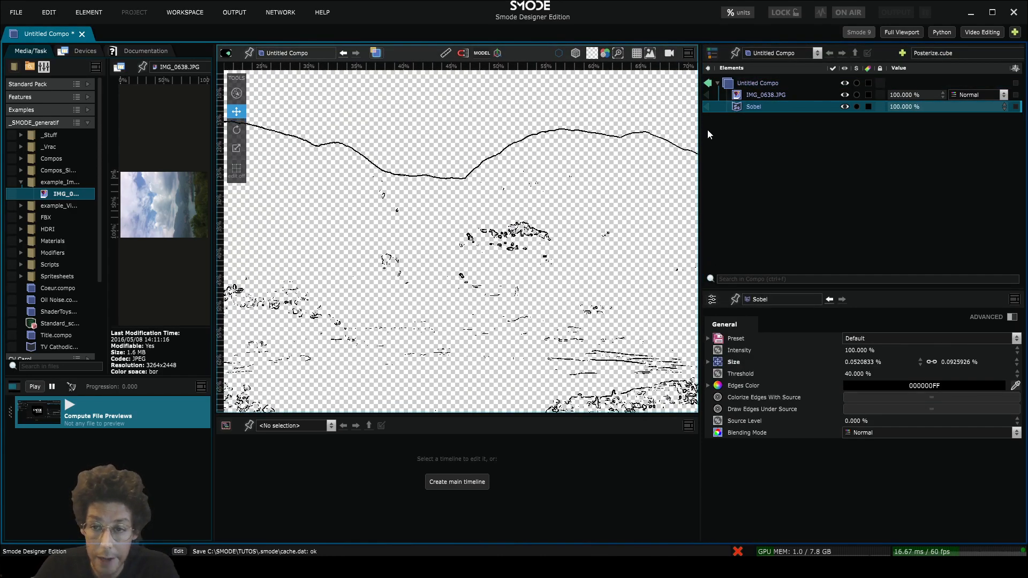
click(707, 107)
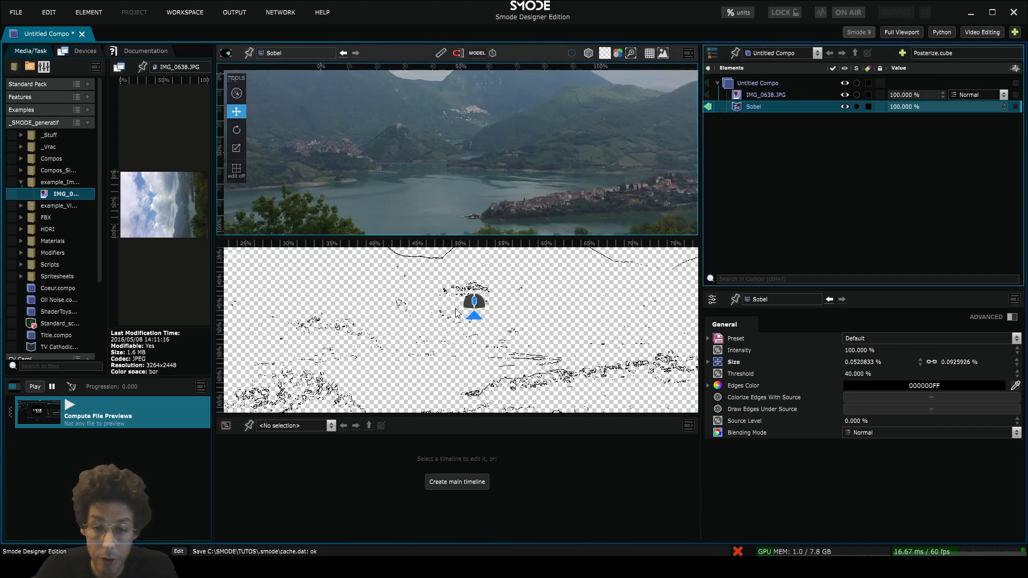
scroll(461, 160, up, 5)
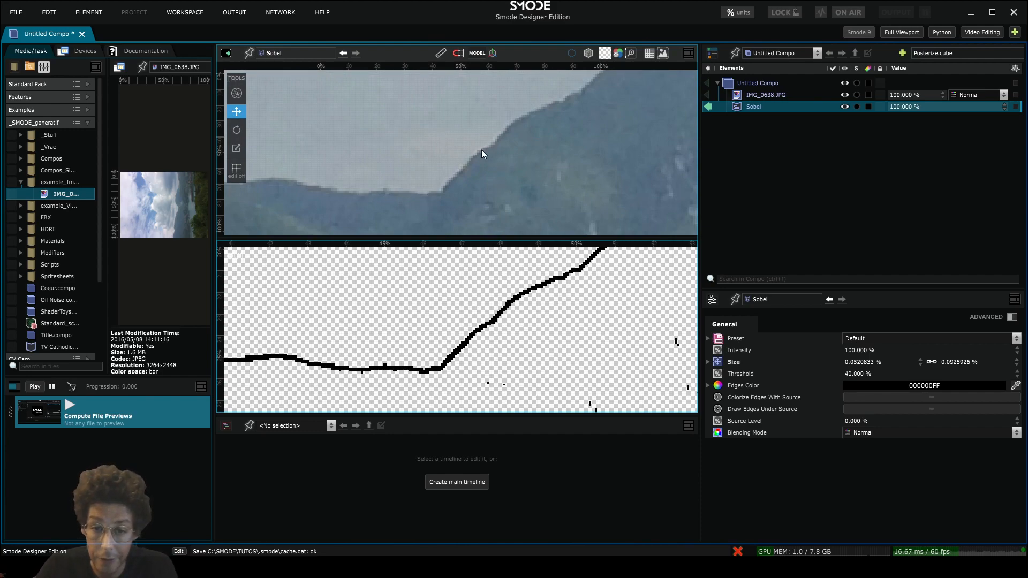
click(708, 107)
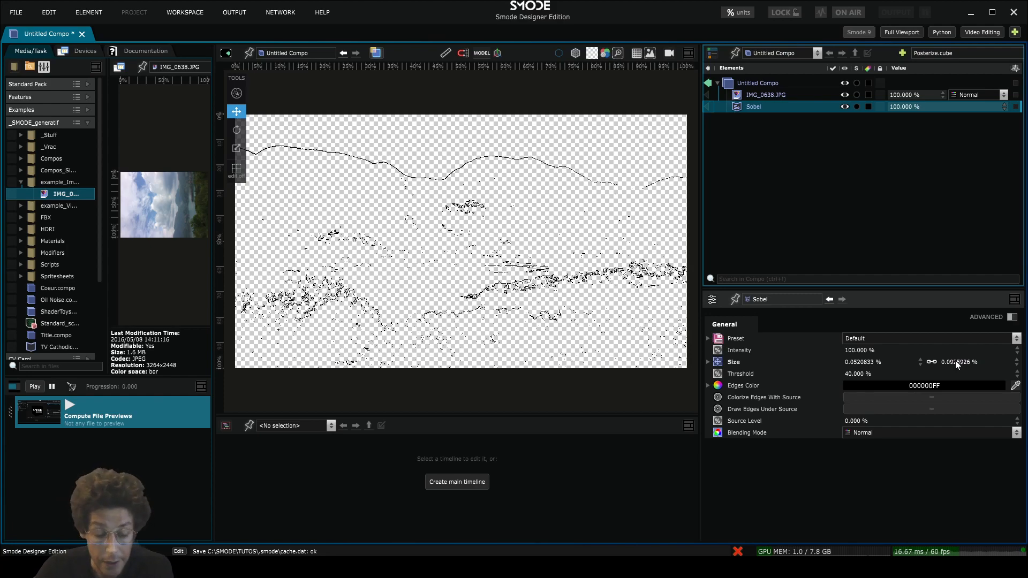
Step: Thicken the Sobel edges by setting the size to about 0.30% by 0.53% and the threshold to 29.6%
drag(956, 361, 957, 357)
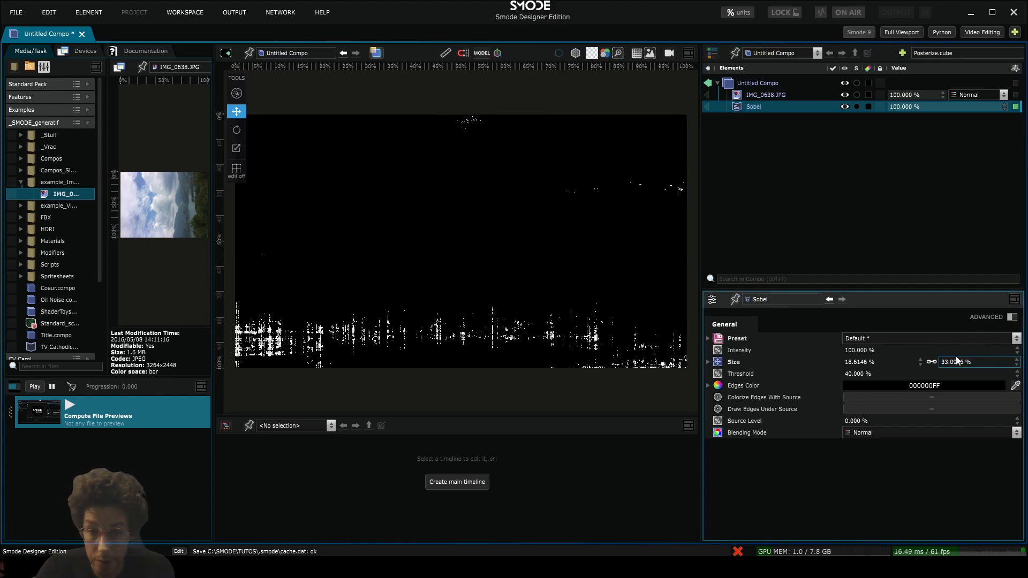
key(ctrl+z)
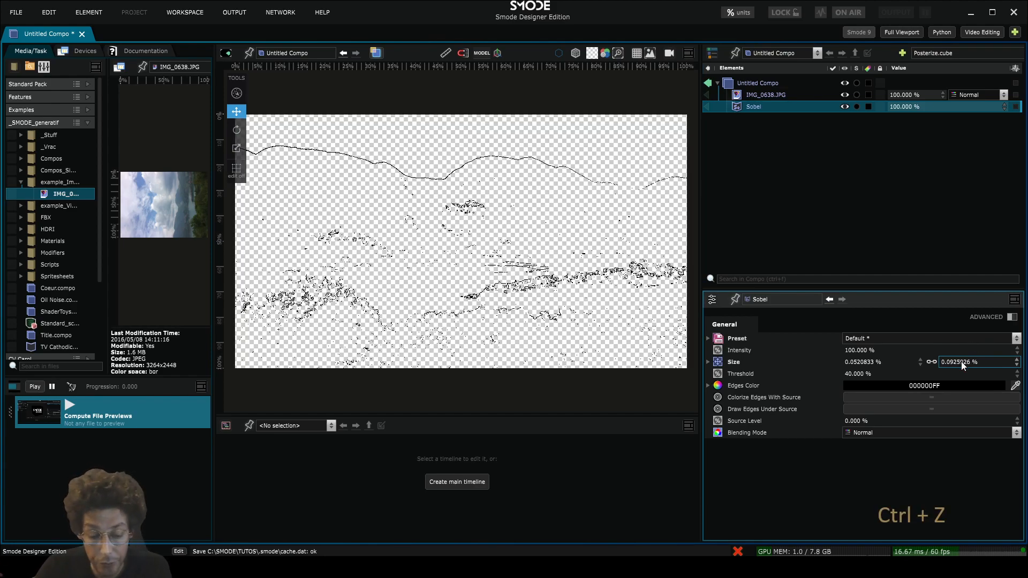
mouse_move(962, 361)
mouse_down()
mouse_move(974, 363)
mouse_move(973, 348)
mouse_up()
drag(861, 373, 660, 338)
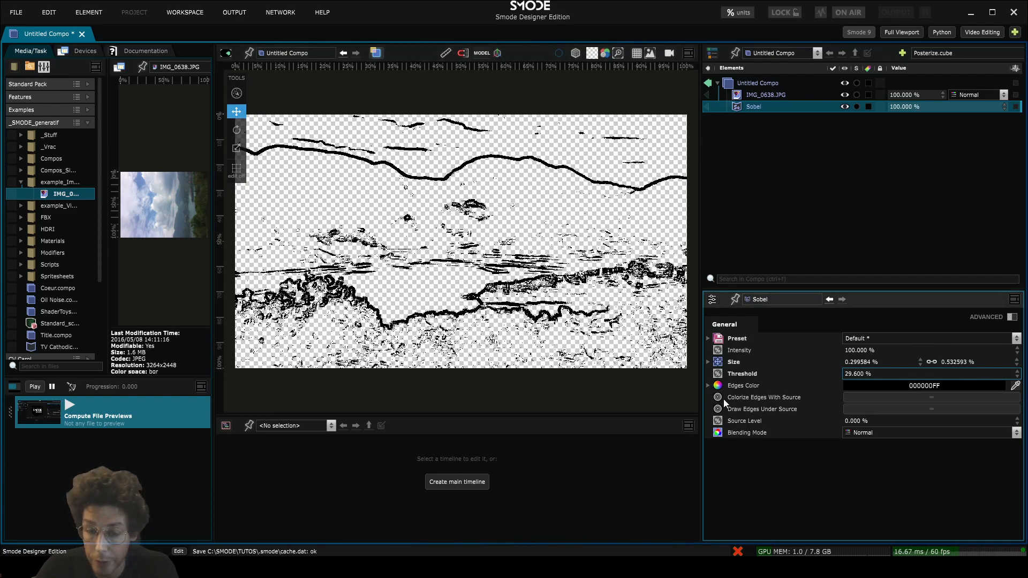
Step: Raise the Sobel source level to 100% to show the original image behind the edges
scroll(467, 183, up, 3)
scroll(467, 183, up, 3)
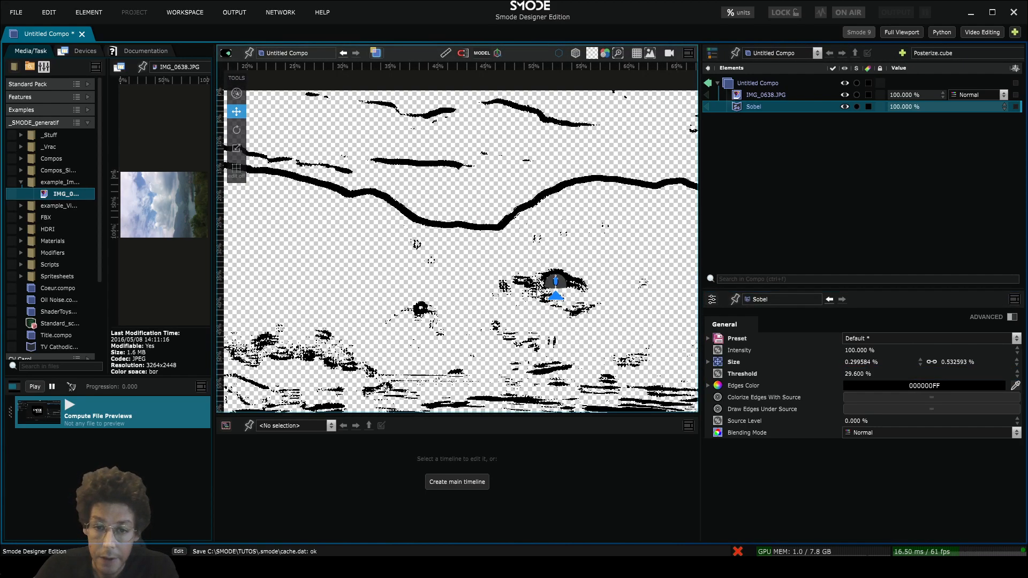
drag(871, 420, 941, 422)
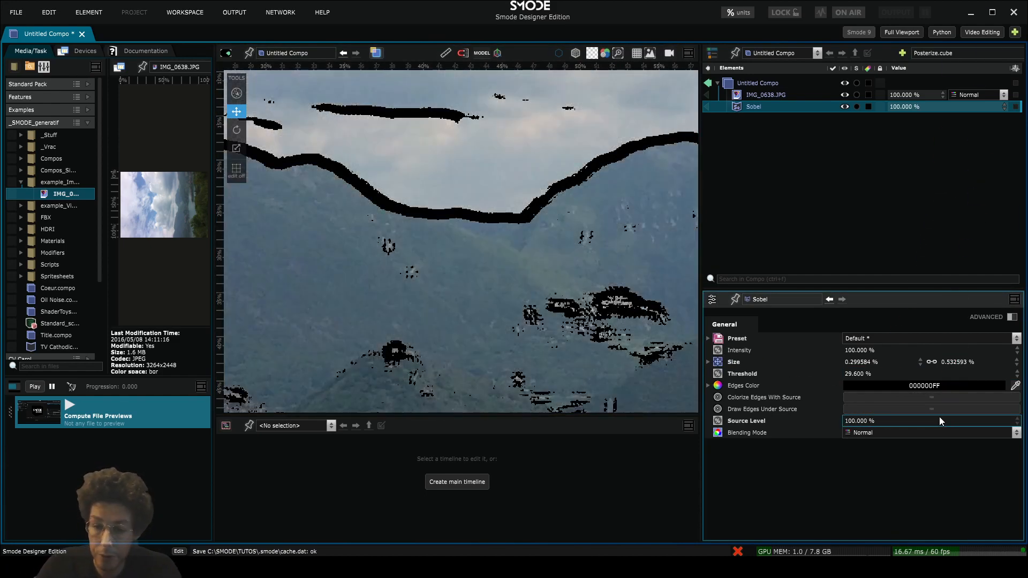
Step: Examine the pixel-level quality of the black Sobel outline along the mountain ridge
scroll(460, 192, up, 3)
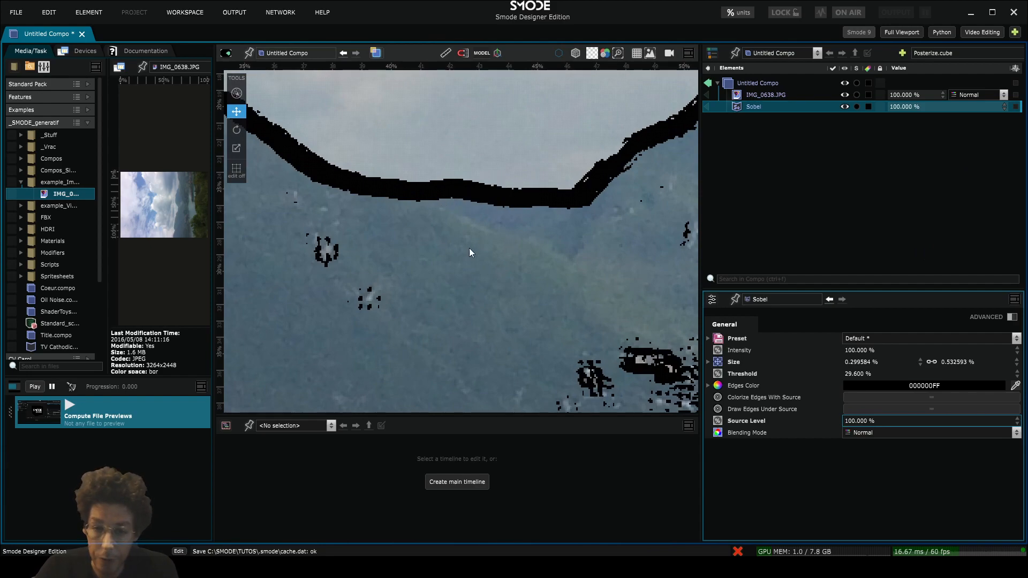
scroll(424, 271, down, 3)
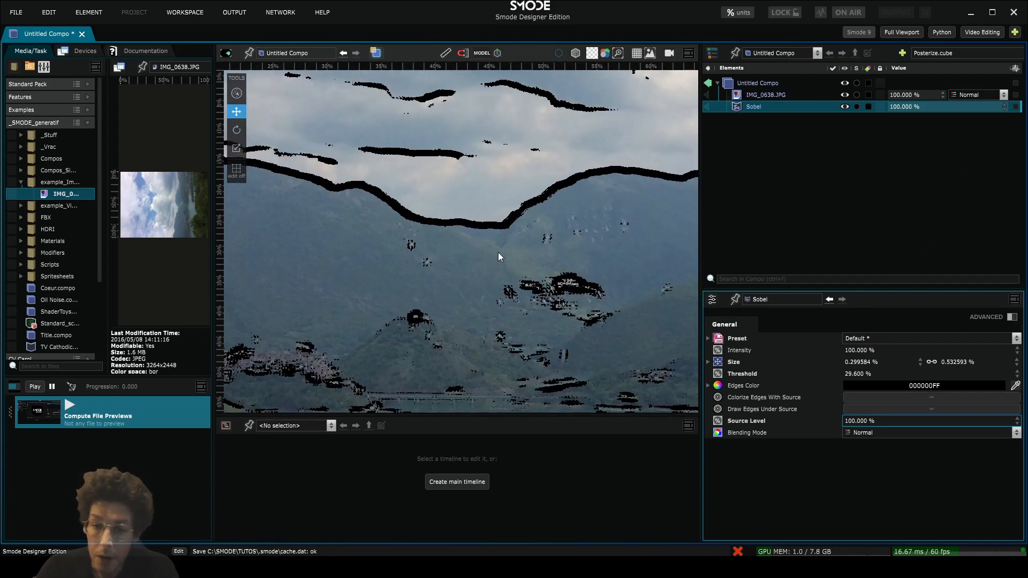
scroll(498, 252, up, 3)
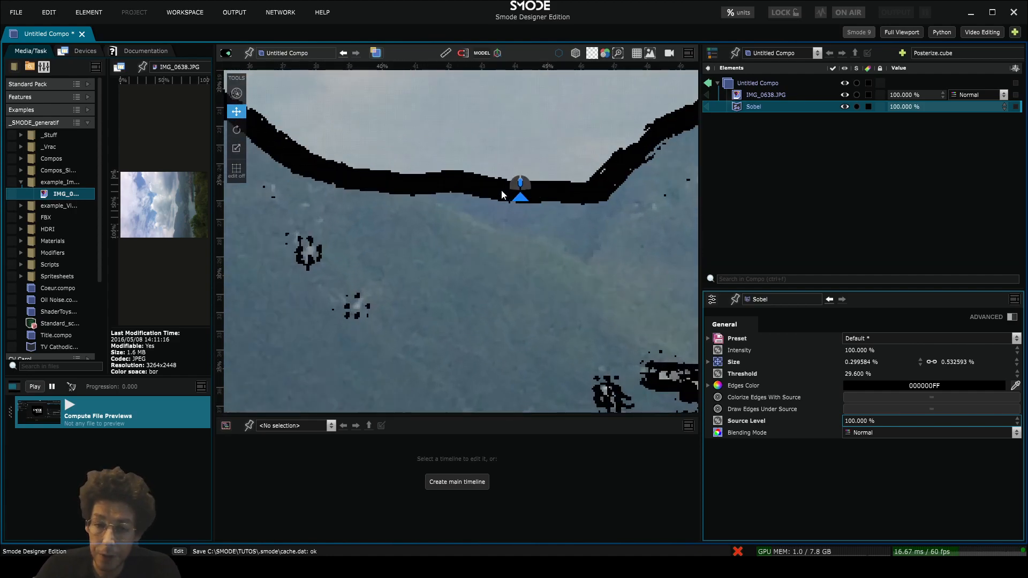
scroll(441, 214, up, 3)
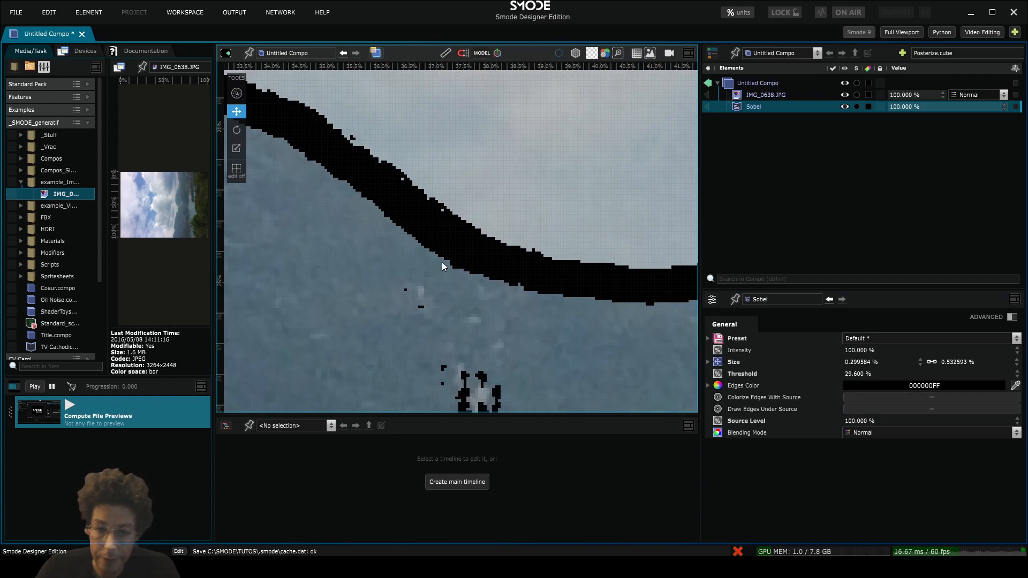
scroll(526, 289, up, 3)
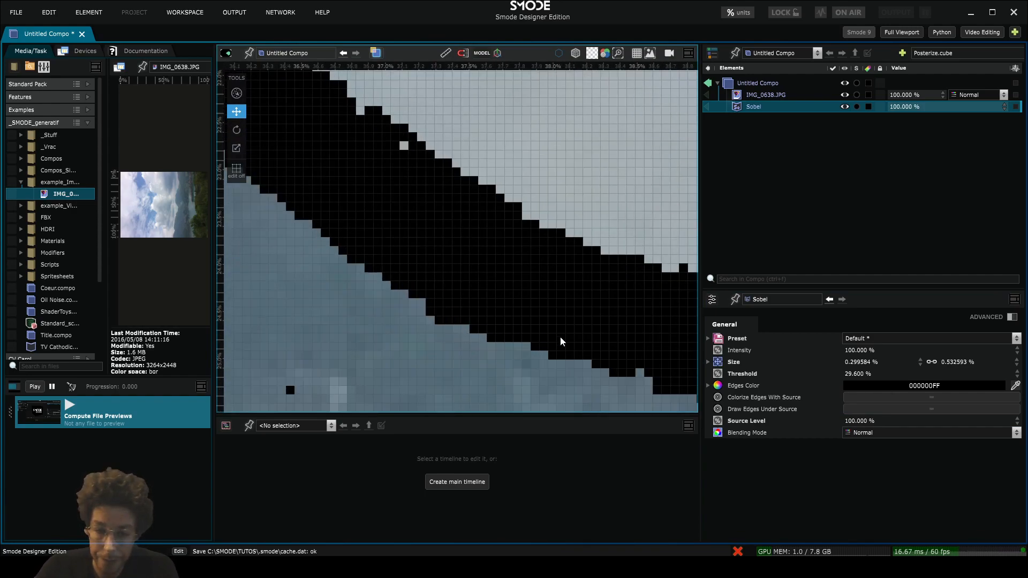
scroll(509, 317, down, 5)
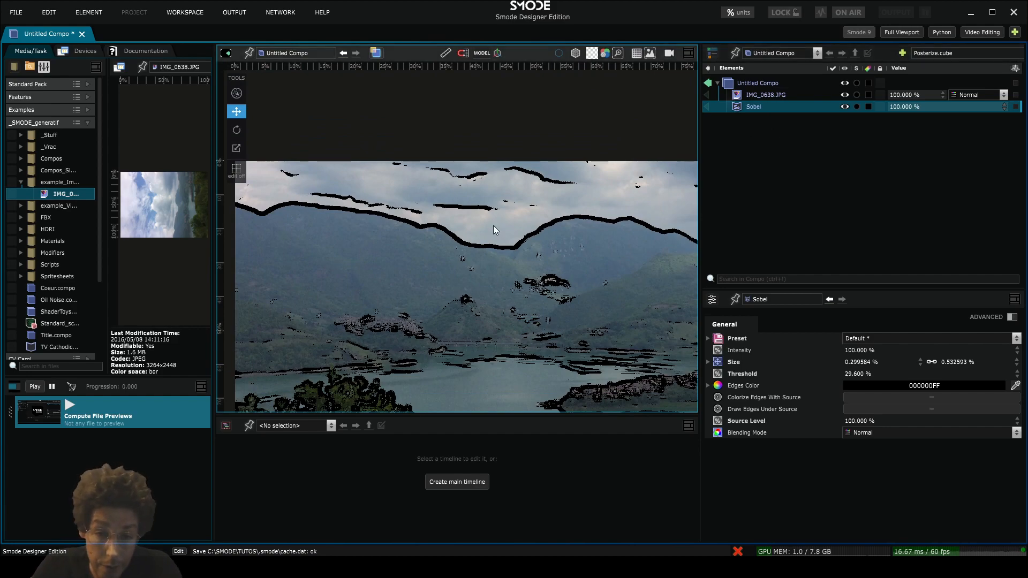
Step: Add a Gaussian Blur modifier after the Sobel modifier in the composition
right_click(751, 125)
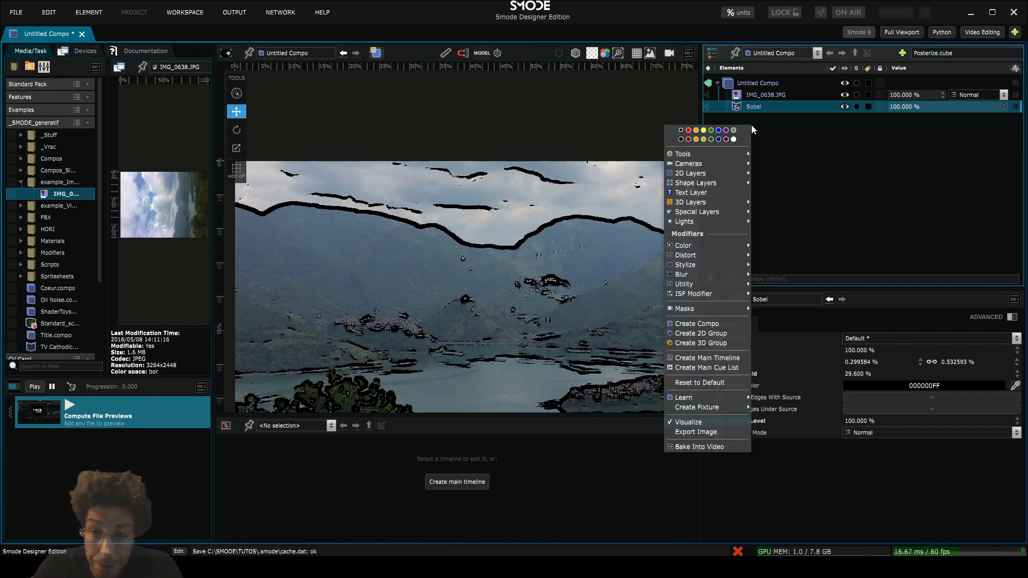
mouse_move(696, 274)
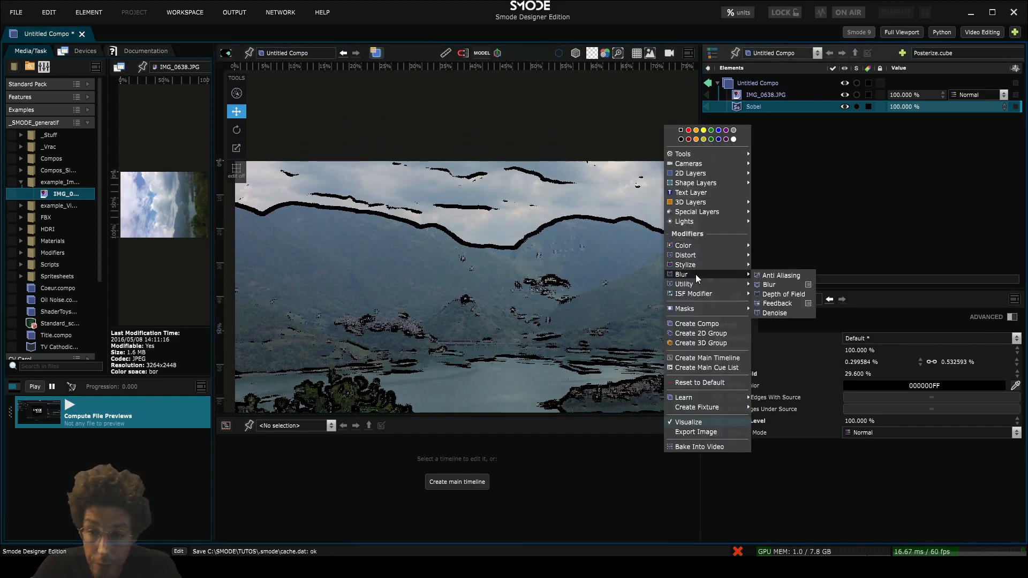
click(771, 286)
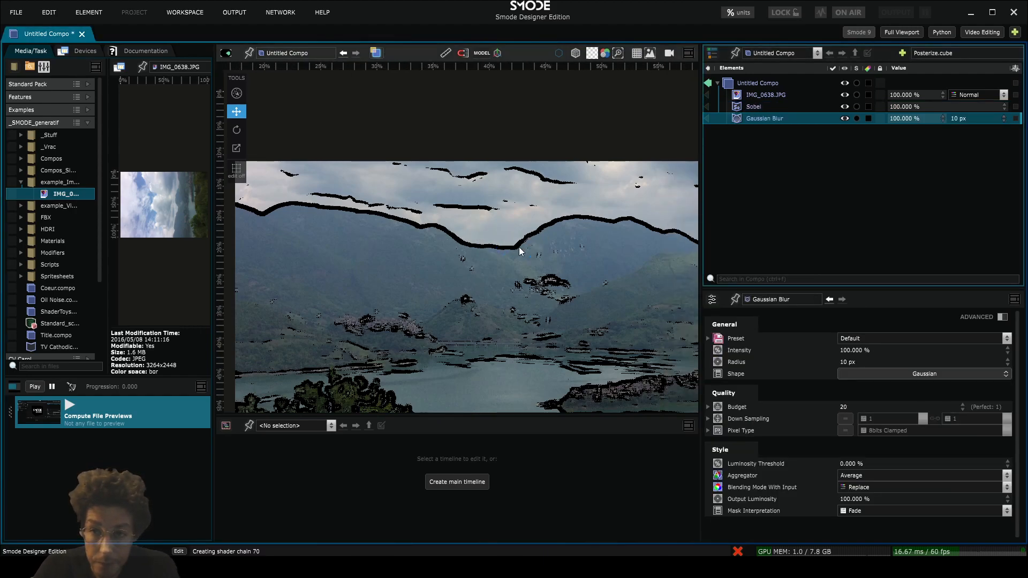
scroll(509, 262, up, 3)
scroll(541, 265, down, 5)
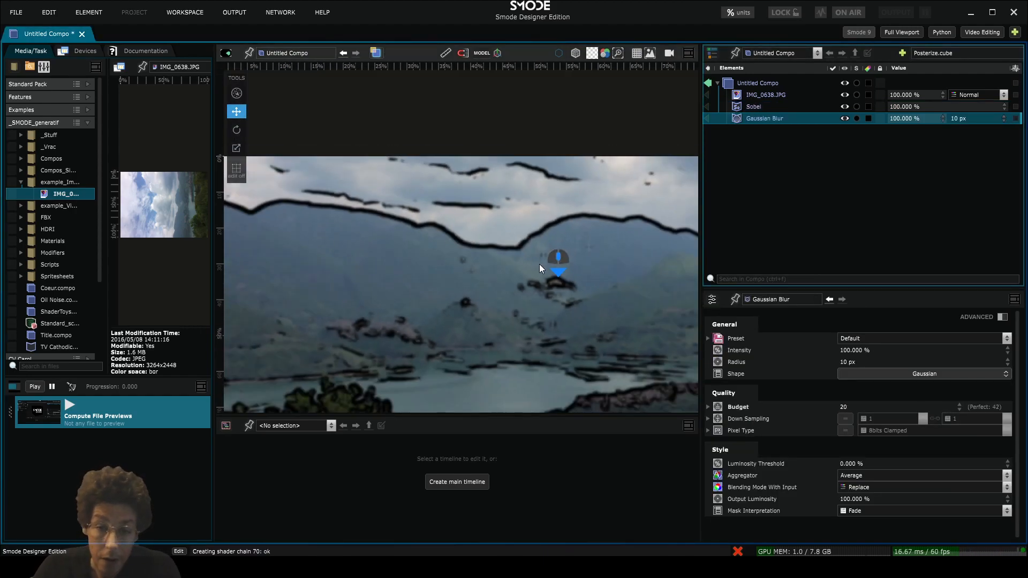
Step: Reduce the Gaussian Blur radius, trying 1 px before settling on 2 px
scroll(535, 262, up, 7)
click(863, 362)
text(1)
key(Return)
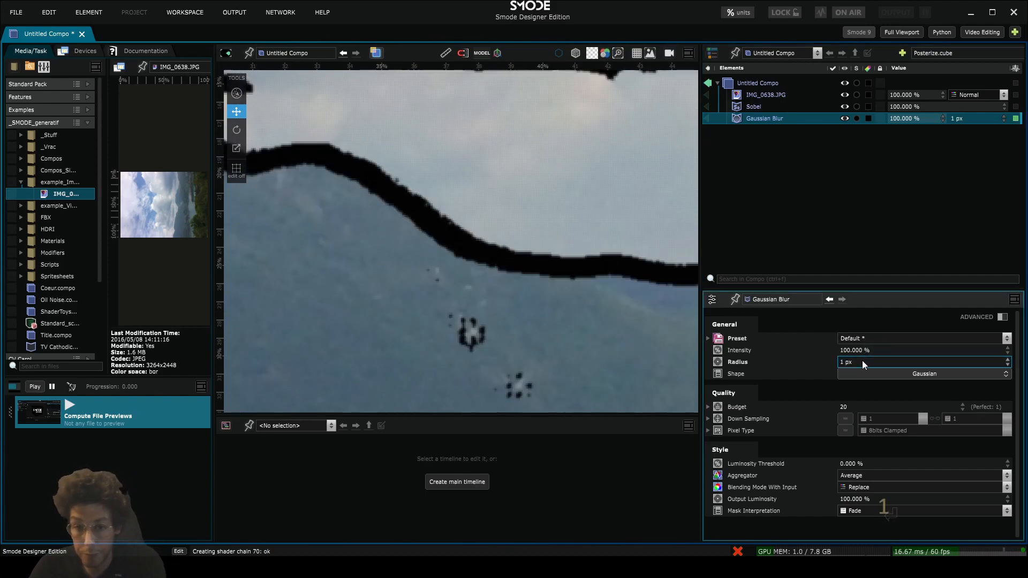
text(2)
key(Return)
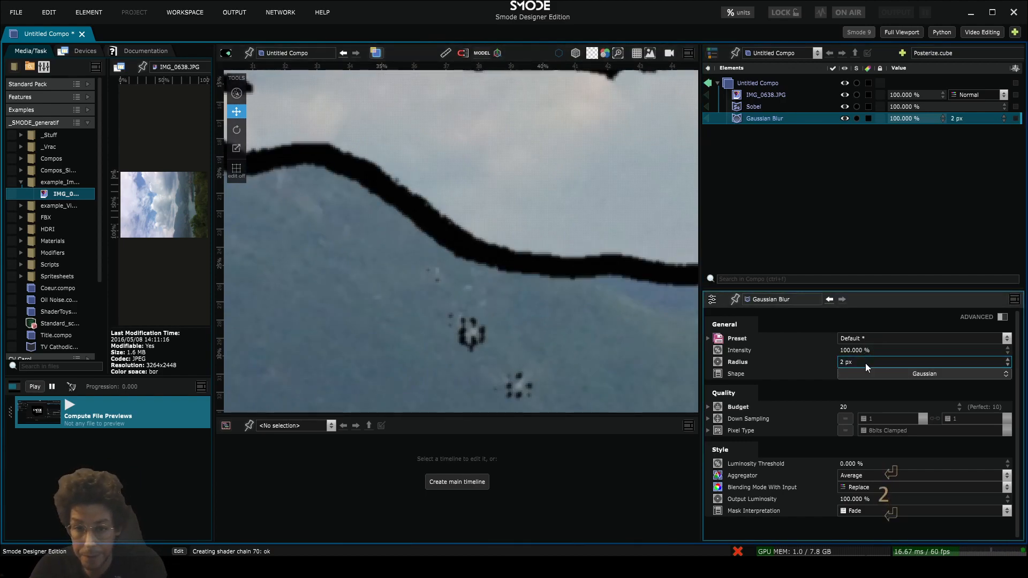
Step: Try a Gaussian Blur radius of 17.88 px, undo it, and switch the blur off to compare the outlines
scroll(519, 259, up, 3)
scroll(530, 270, down, 6)
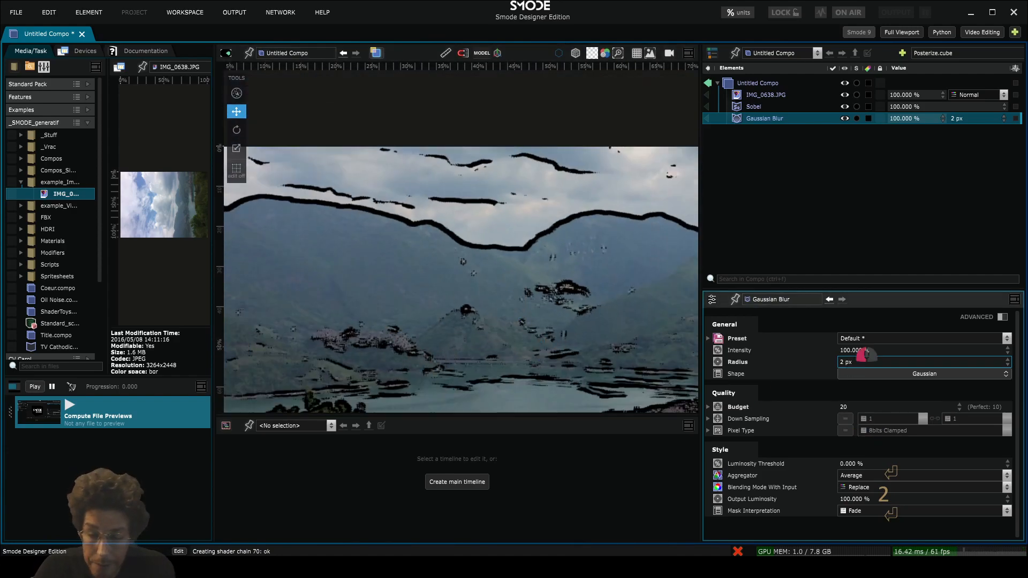
drag(865, 355, 922, 362)
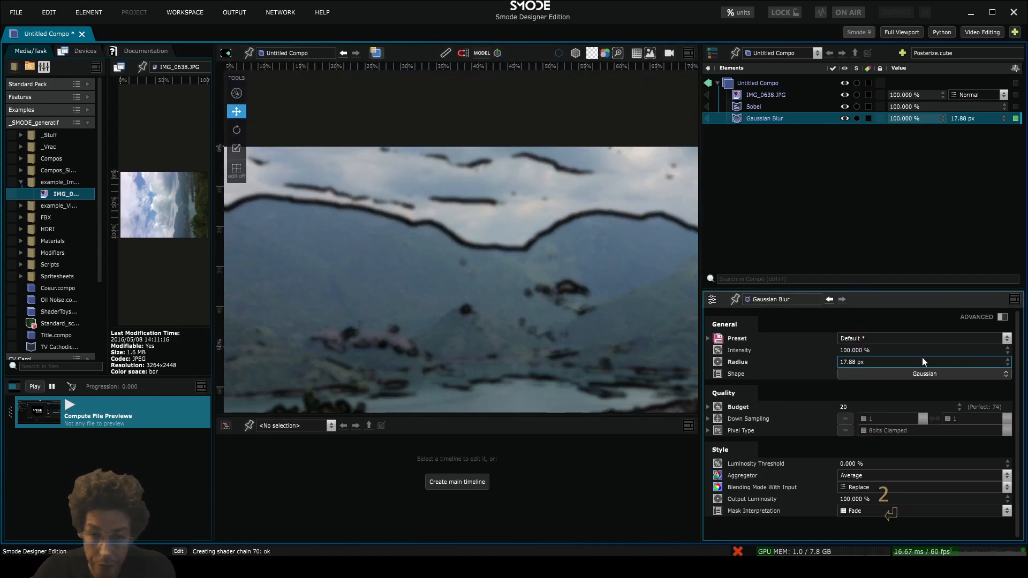
key(ctrl+z)
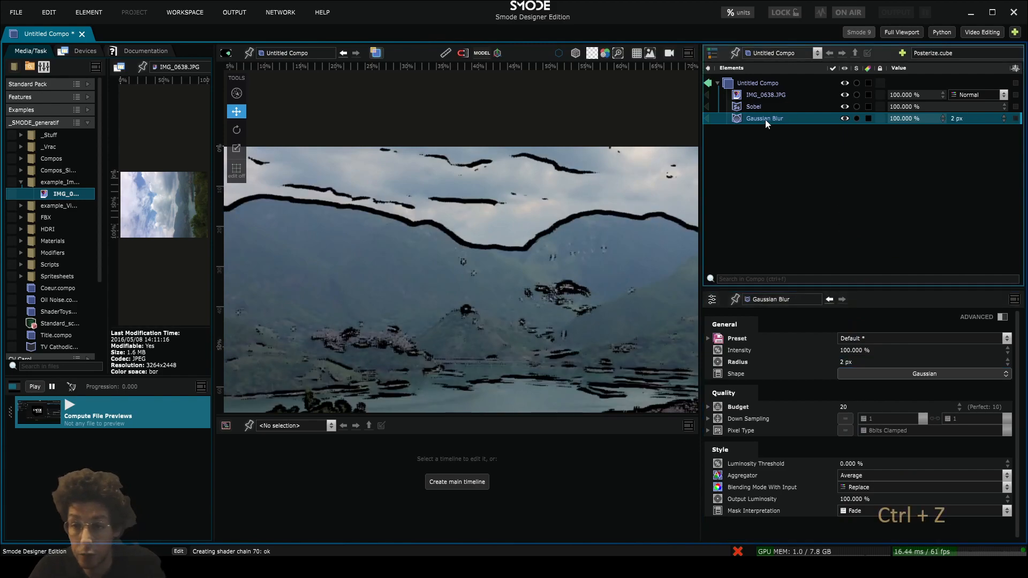
key(space)
scroll(550, 249, down, 2)
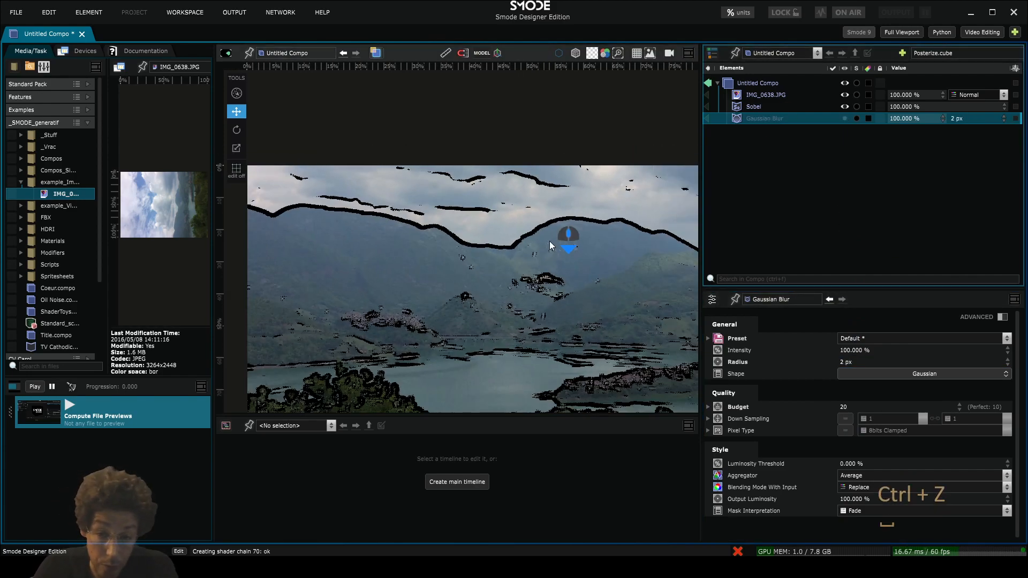
right_click(761, 143)
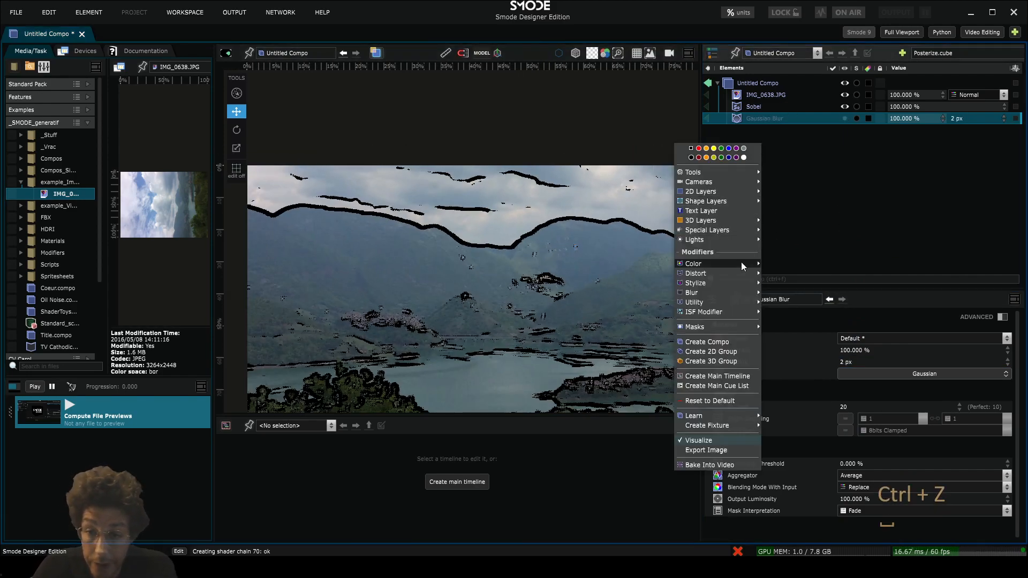
mouse_move(721, 294)
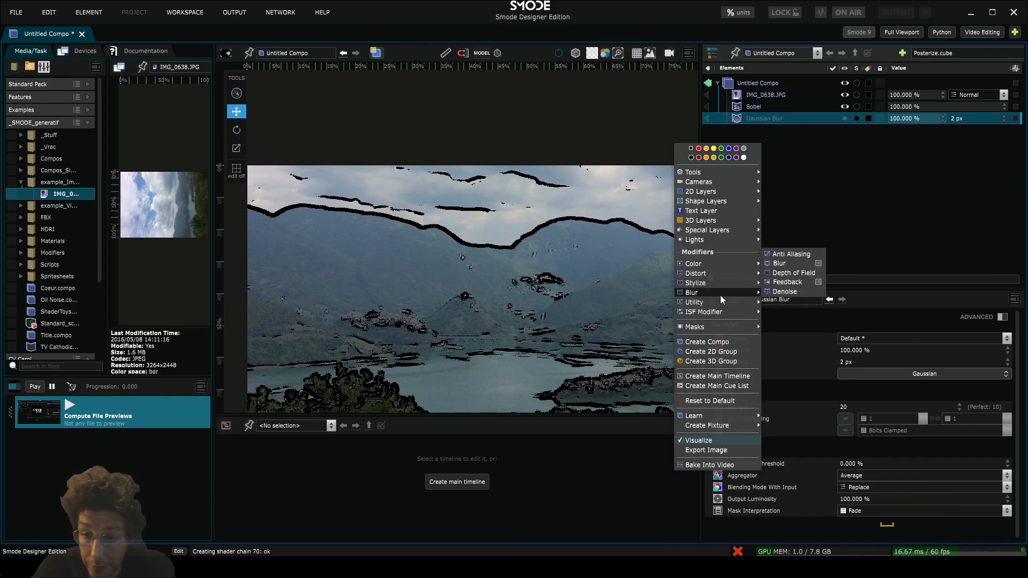
click(793, 276)
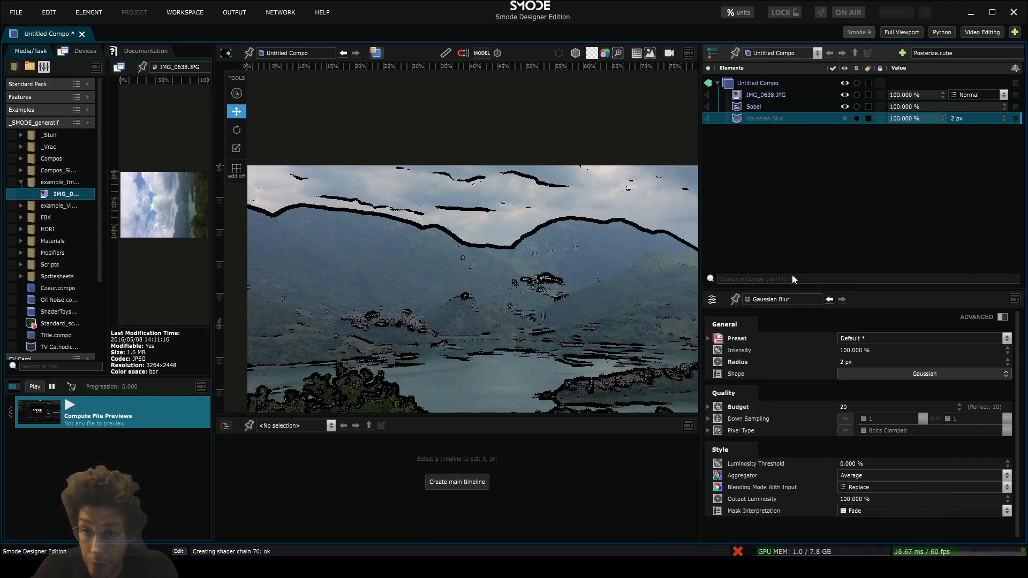
Step: Group the Sobel and Gaussian Blur modifiers inside an Overlay modifier and keep the blur switched on
mouse_move(741, 104)
mouse_down()
mouse_move(761, 136)
mouse_move(752, 118)
mouse_up()
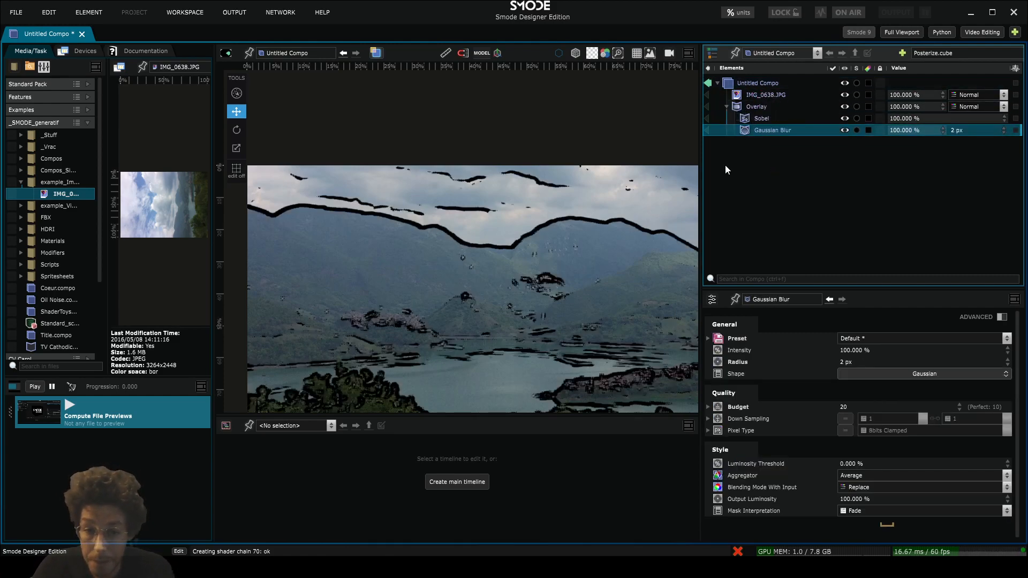
scroll(467, 295, up, 6)
scroll(593, 304, up, 2)
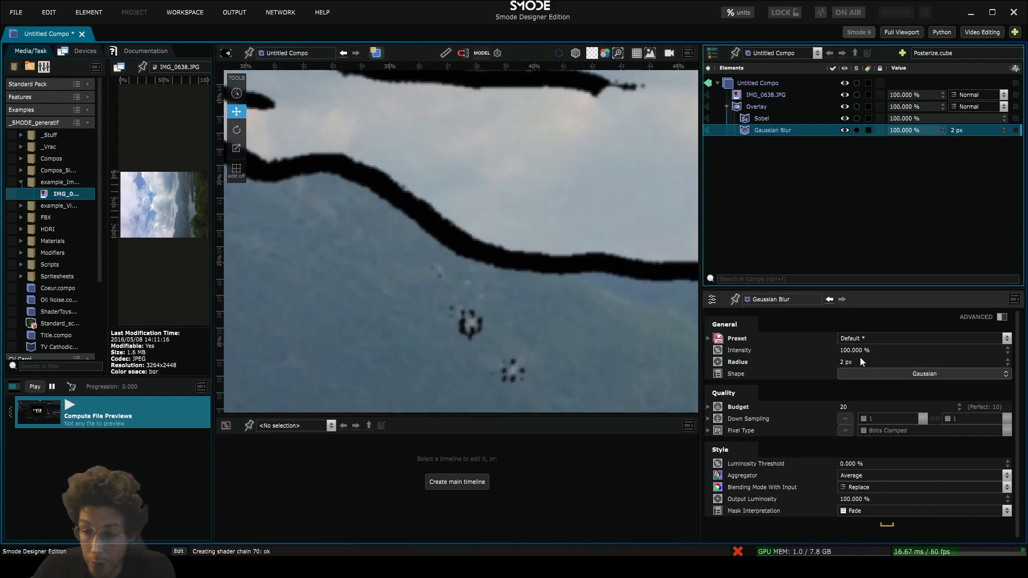
Step: Raise the Gaussian Blur radius to 8.42 px and lower the Sobel source level to 0%
mouse_move(857, 360)
mouse_down()
mouse_move(868, 222)
mouse_move(873, 353)
mouse_up()
scroll(598, 367, down, 6)
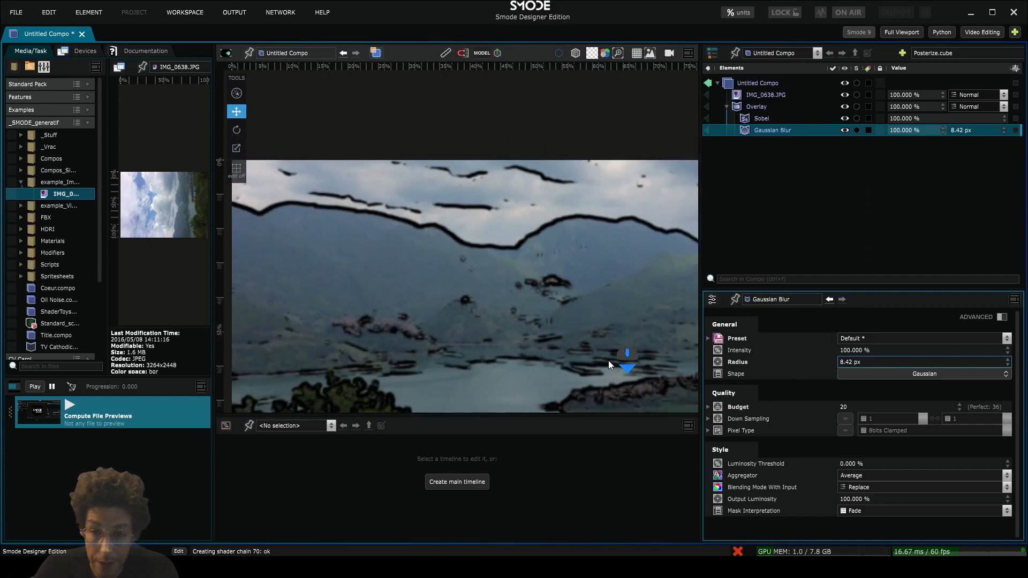
click(757, 116)
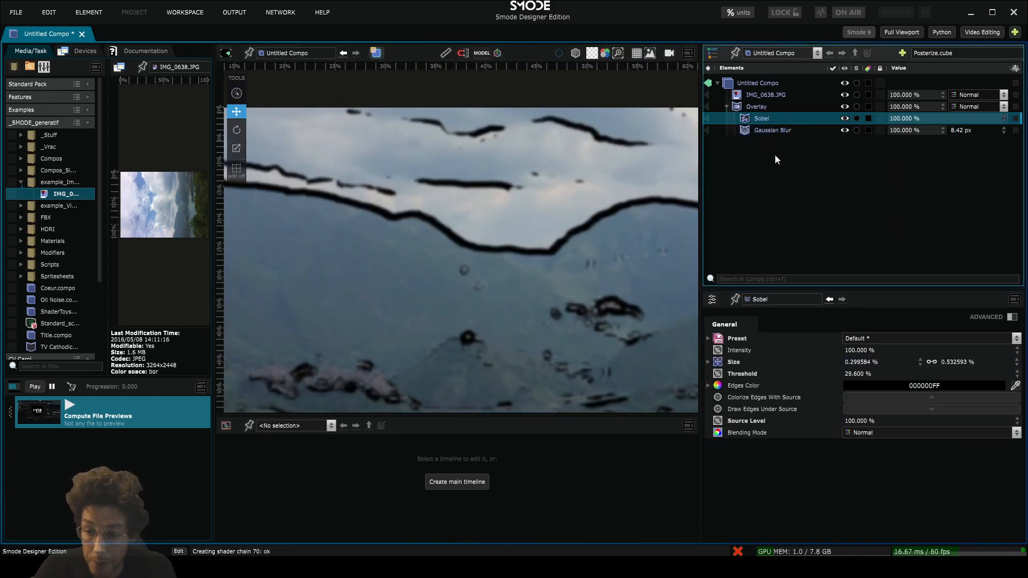
drag(863, 419, 946, 528)
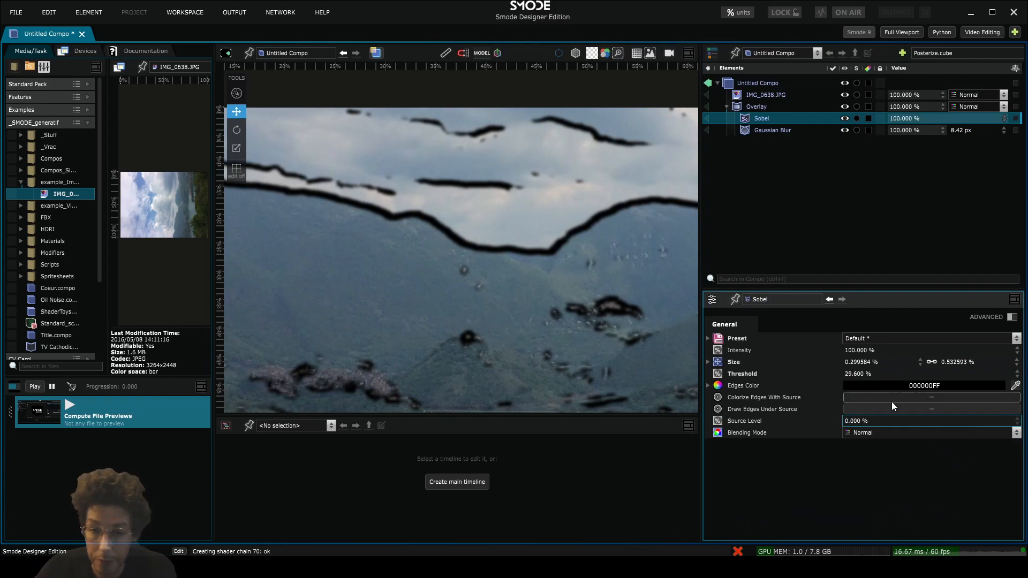
Step: Visualize the Gaussian Blur modifier and compare its input and output edges along the mountain ridge
click(708, 119)
click(709, 132)
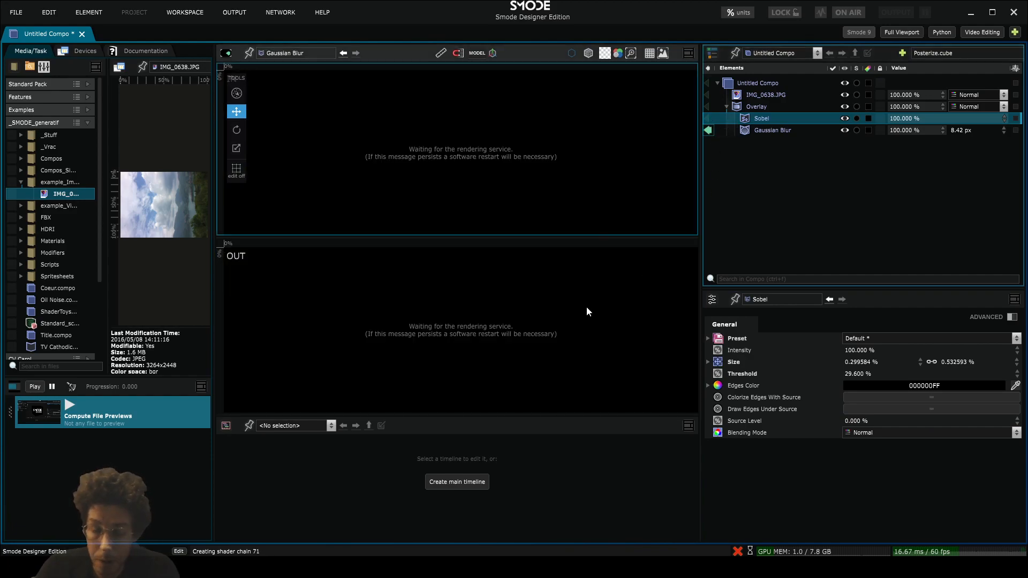
scroll(532, 327, up, 5)
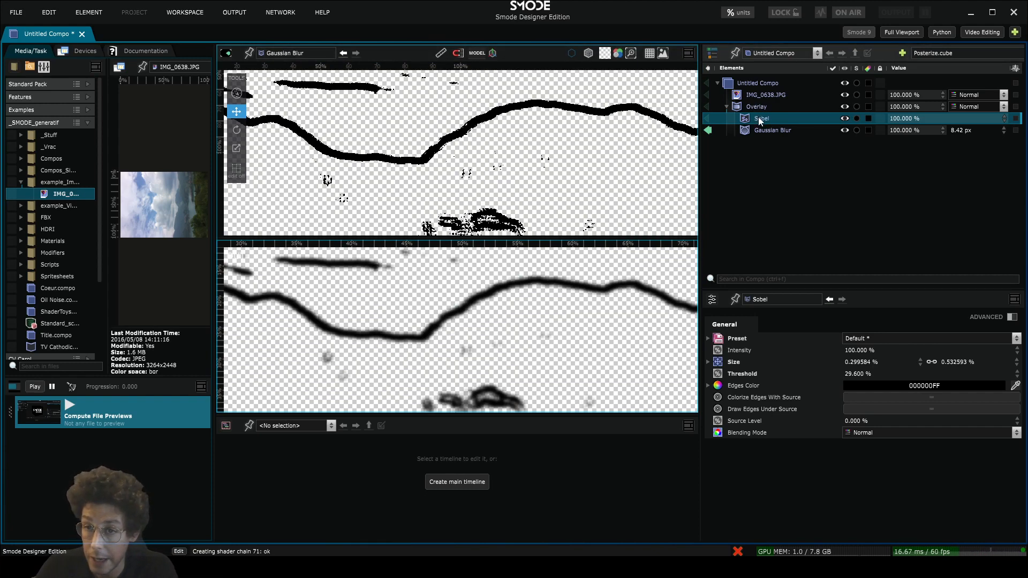
Step: Set the Gaussian Blur radius inside the Overlay to 2 px
click(761, 130)
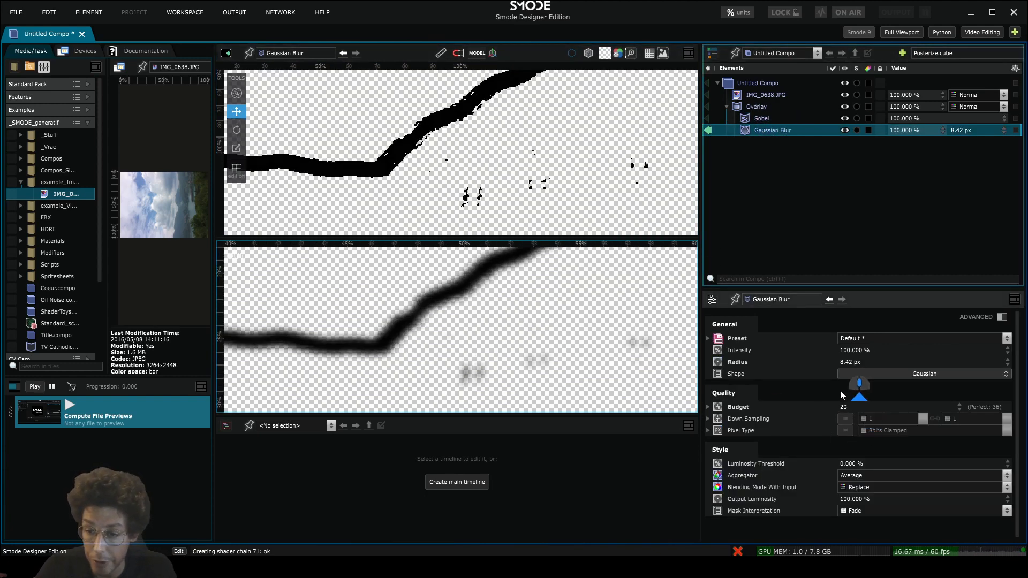
double_click(848, 362)
text(2)
key(Return)
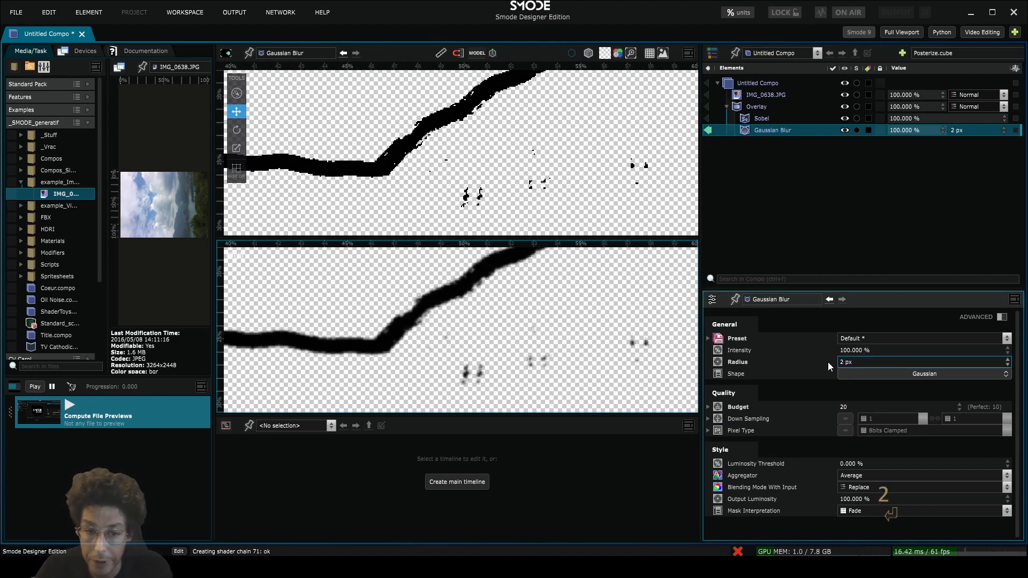
Step: Compare the Overlay's source image with its outlined output along the mountain ridge, and return to viewing the whole composition
click(708, 106)
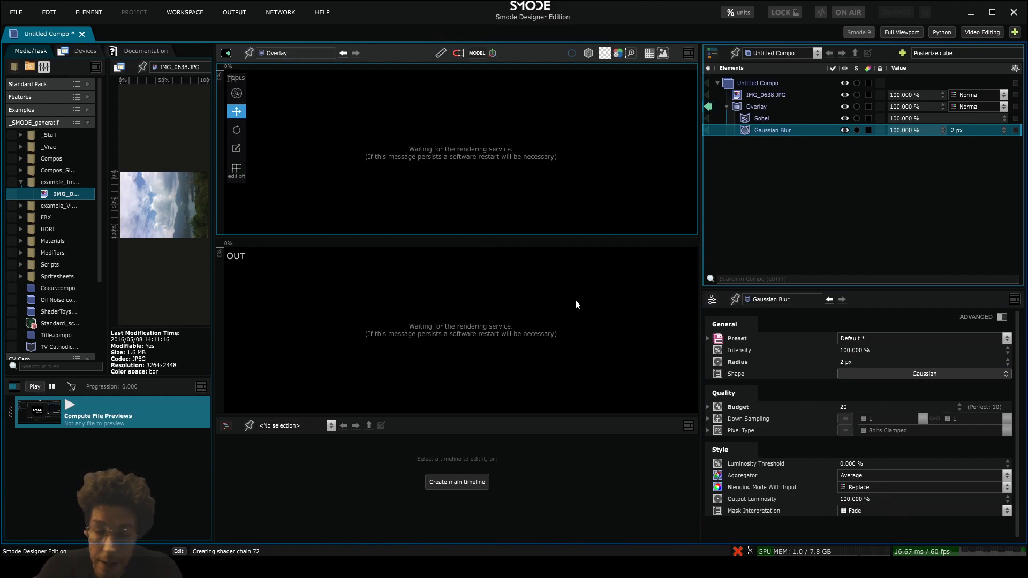
scroll(498, 325, up, 7)
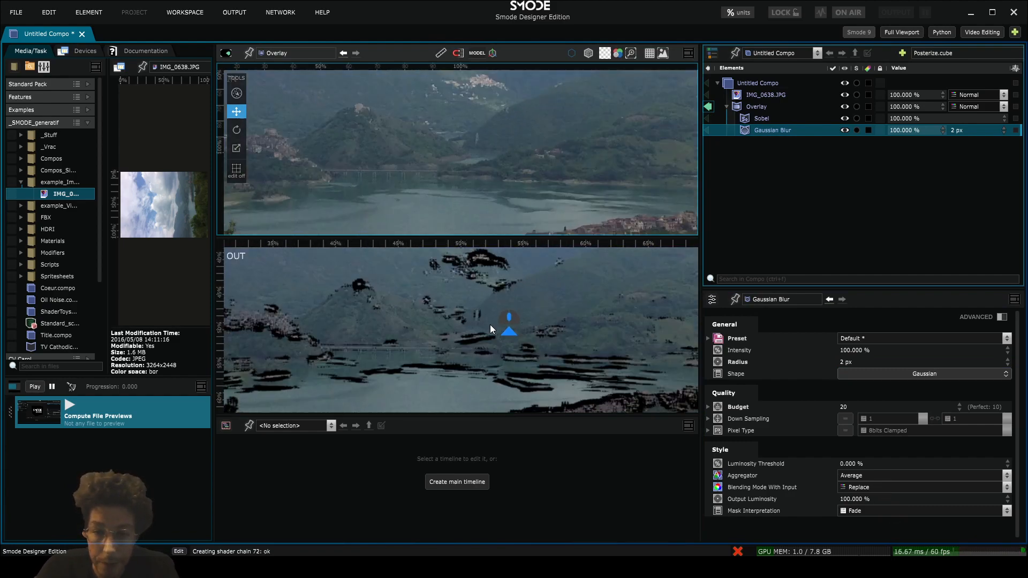
drag(490, 325, 510, 414)
scroll(503, 371, up, 5)
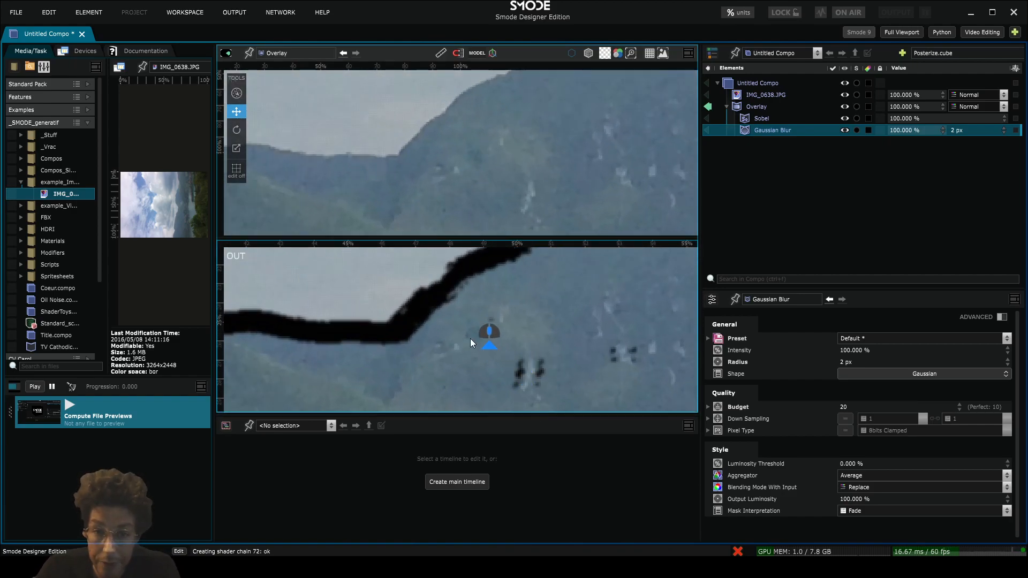
drag(325, 366, 423, 318)
scroll(459, 301, down, 10)
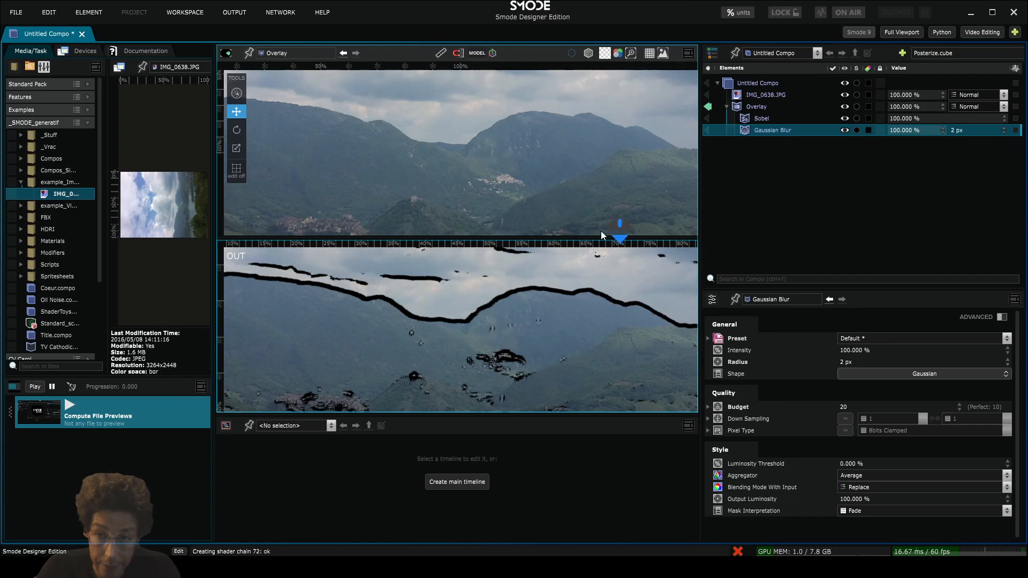
click(707, 105)
scroll(531, 208, up, 3)
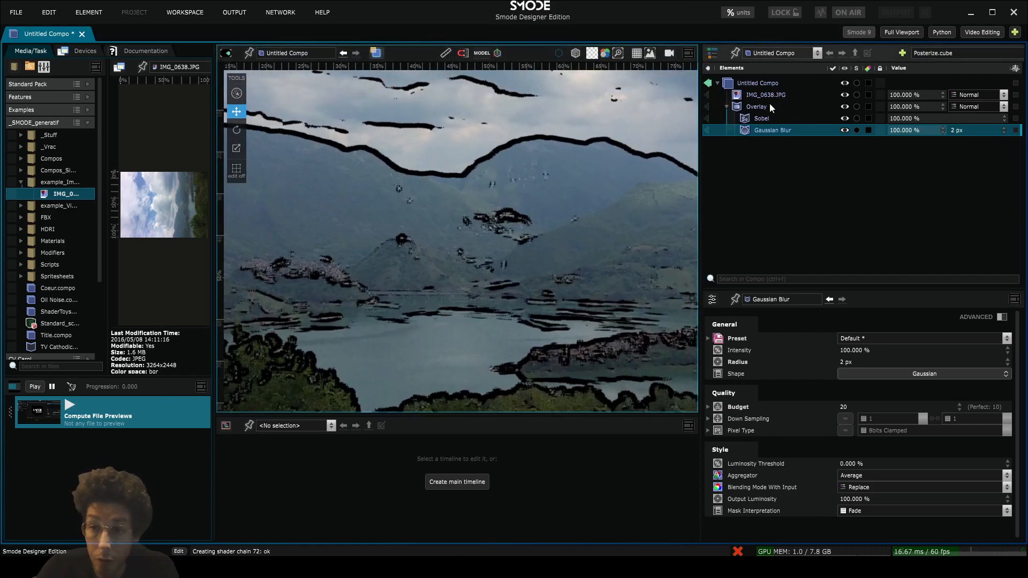
Step: Add a Colorize modifier inside the Overlay after the Gaussian Blur
click(749, 103)
right_click(748, 104)
mouse_move(663, 164)
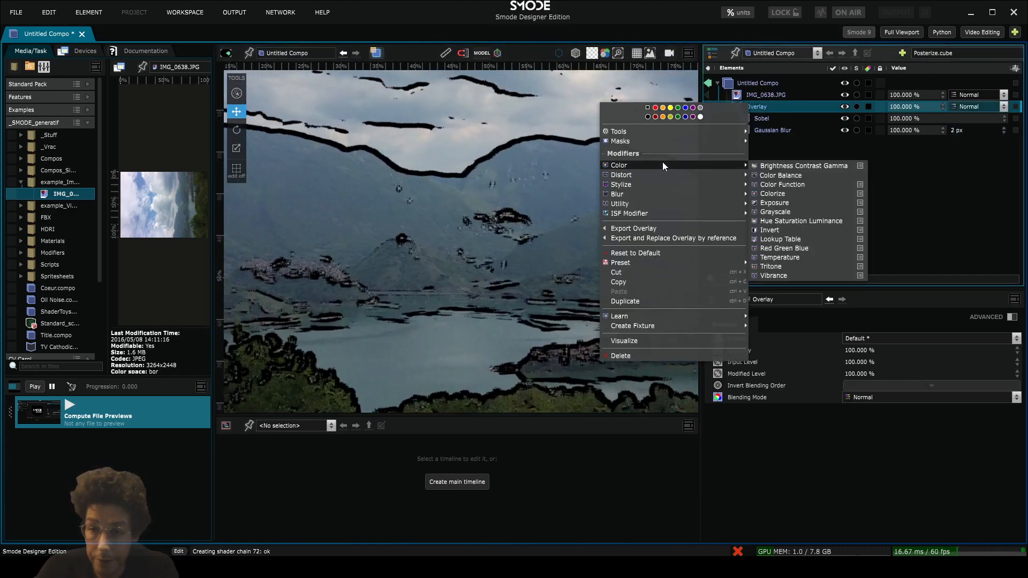
click(792, 185)
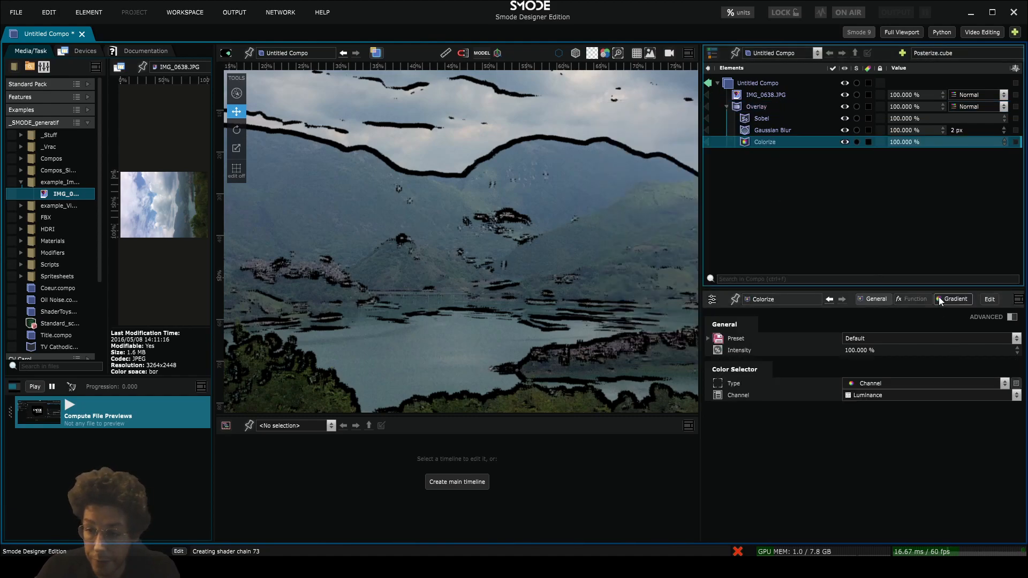
Step: Set the begin color of the Colorize tritone gradient to red, FF0000FF, and check the outlines on the whole image
click(953, 299)
click(912, 416)
drag(938, 445, 953, 429)
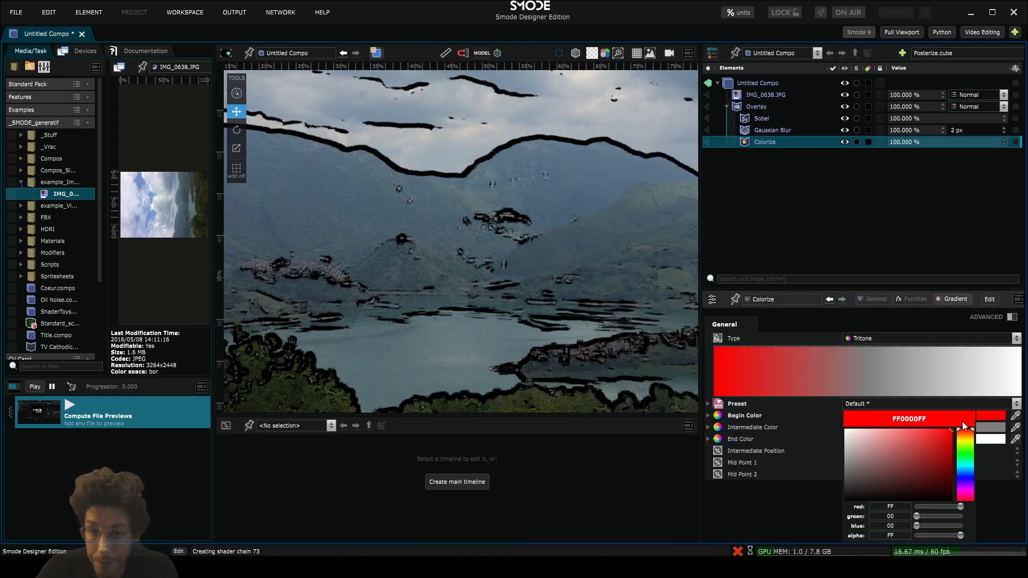
click(900, 264)
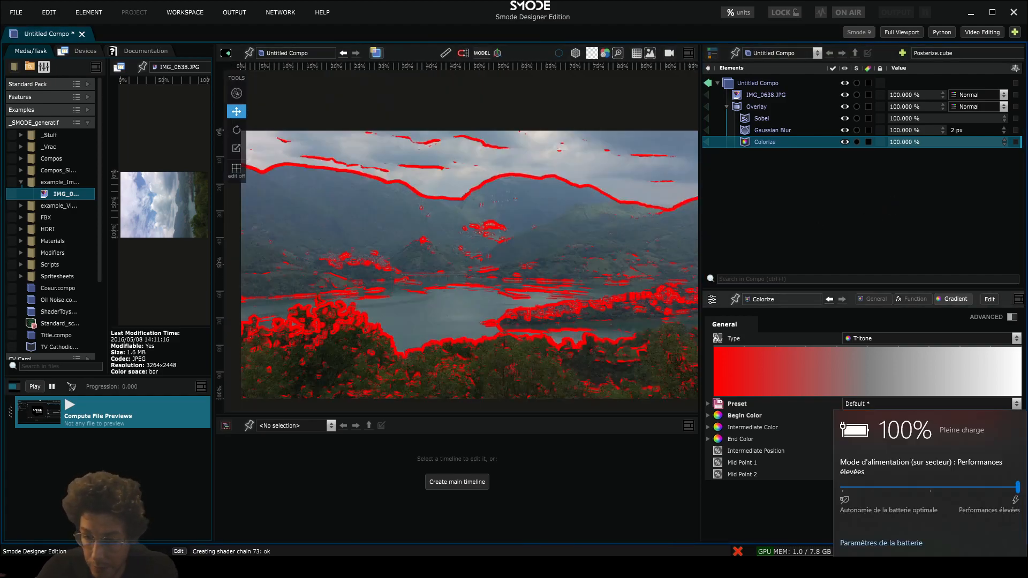
scroll(589, 273, down, 2)
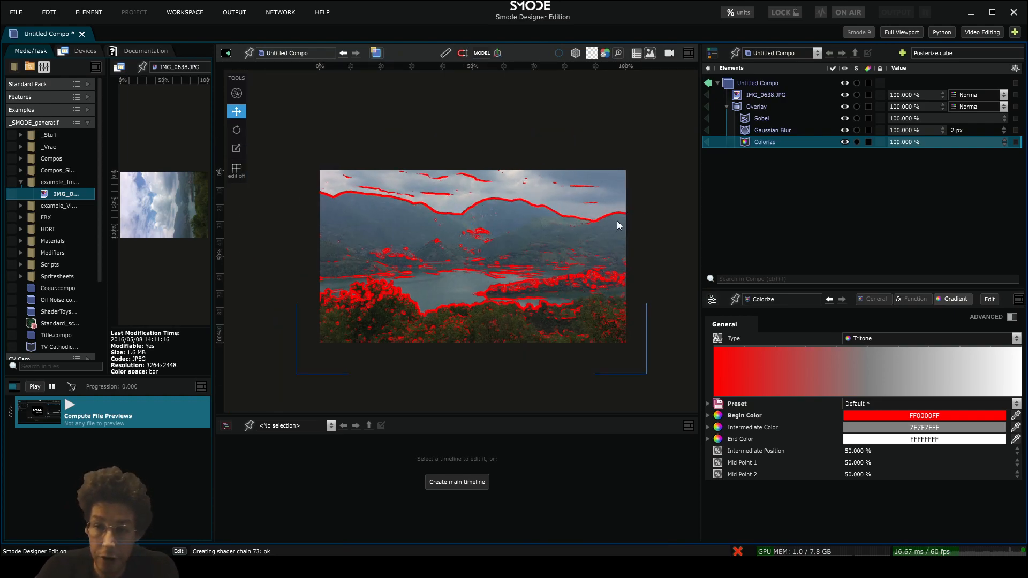
Step: Delete the Colorize modifier from the Overlay and select the Sobel modifier
key(Delete)
key(Return)
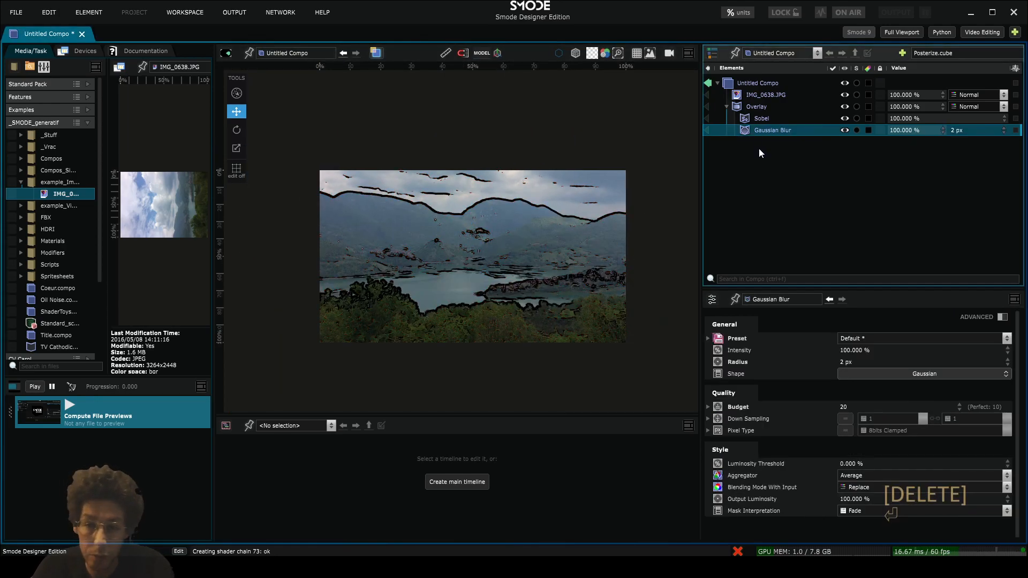
scroll(478, 229, up, 2)
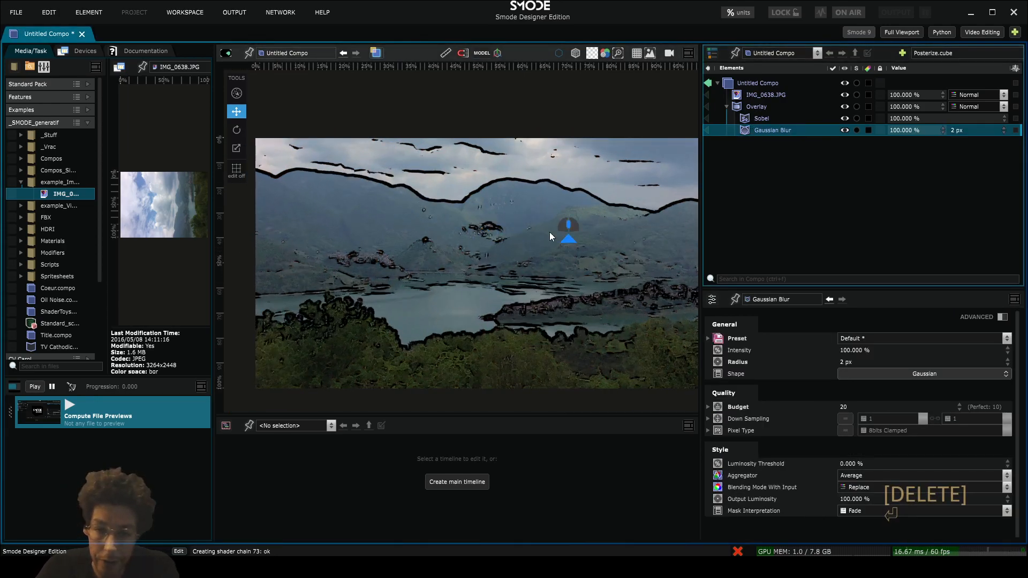
click(750, 118)
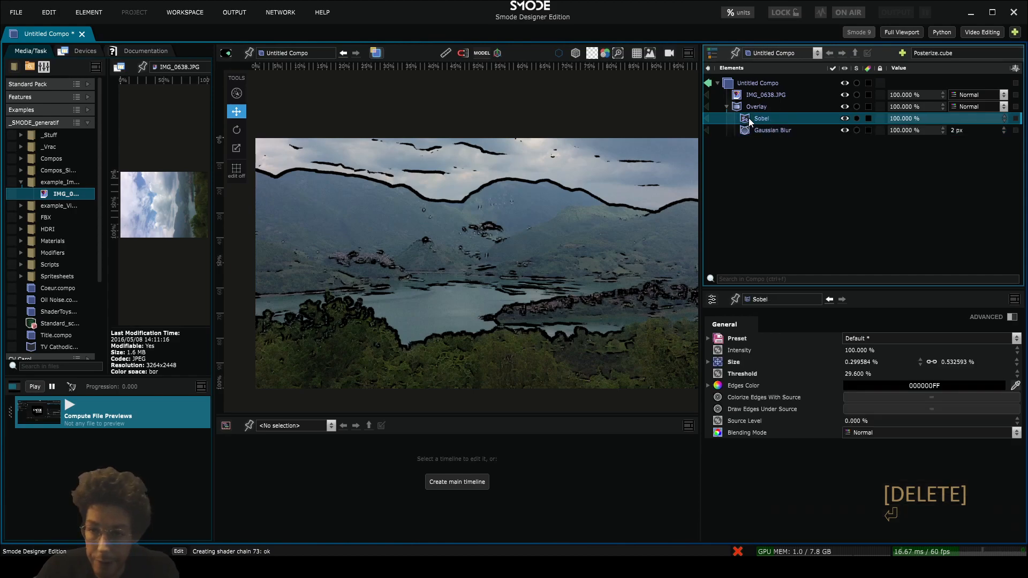
Step: Try out the Sobel modifier's edges color, keeping it at black, 000000FF
click(894, 388)
drag(912, 419, 849, 493)
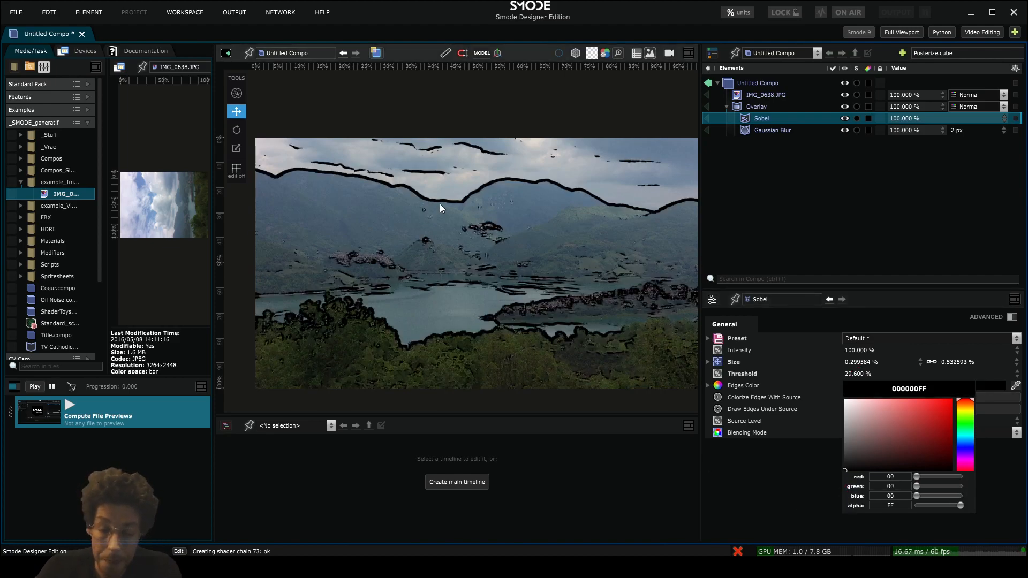
scroll(440, 204, down, 1)
scroll(479, 206, up, 2)
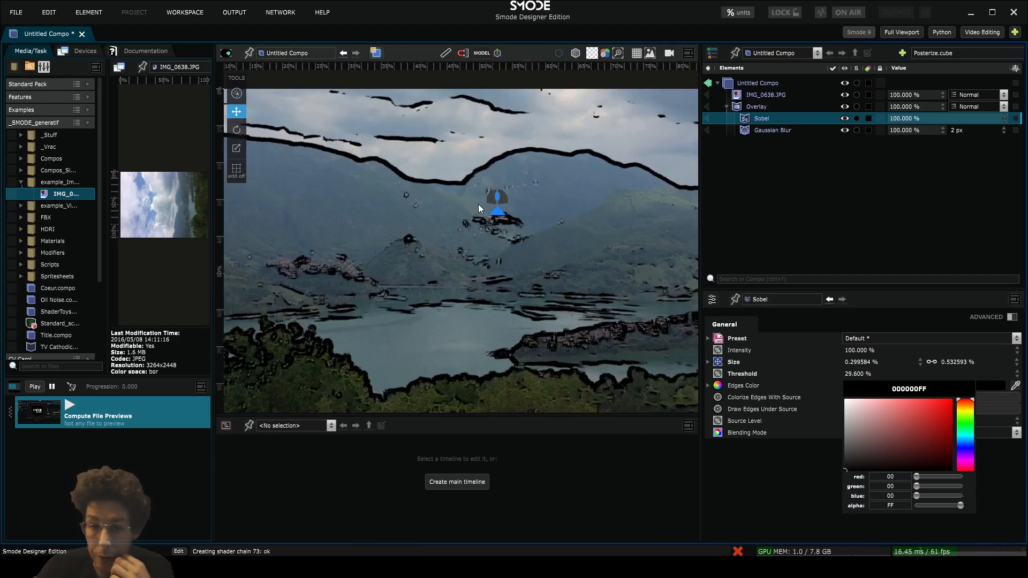
Step: Collapse the Overlay in the element tree and turn it off to view the unmodified landscape photo
click(727, 106)
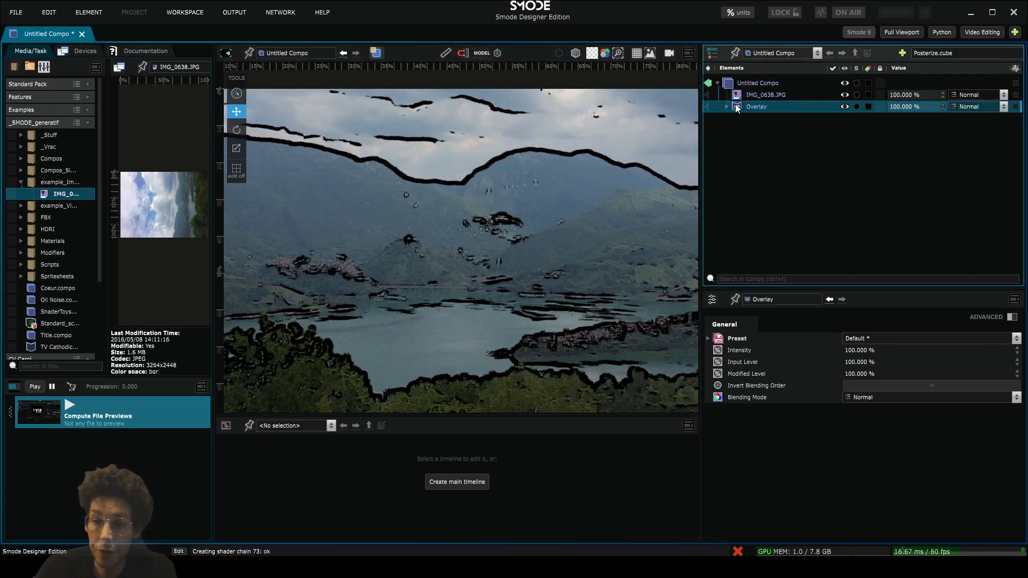
scroll(419, 242, down, 2)
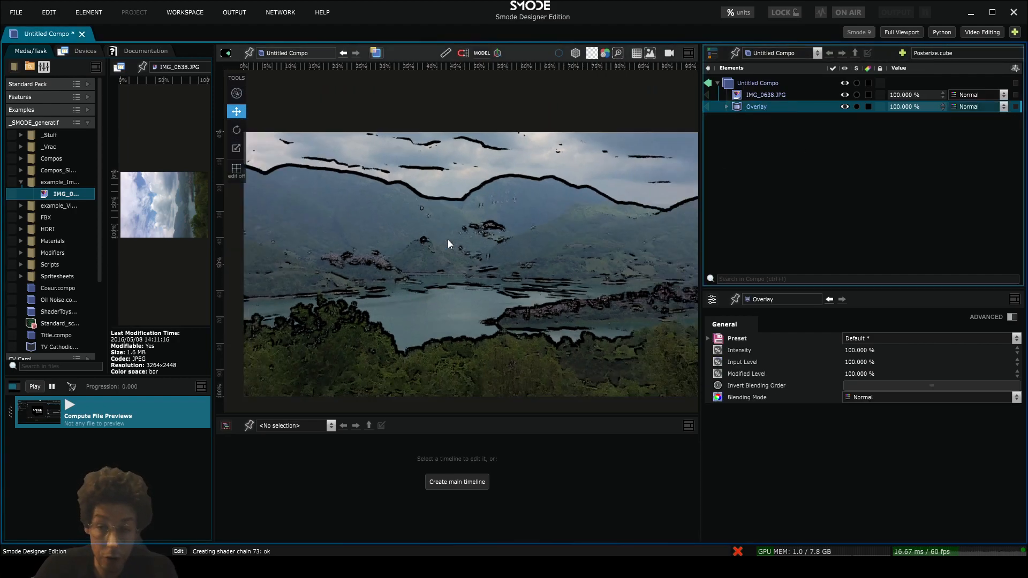
click(738, 107)
scroll(457, 320, up, 3)
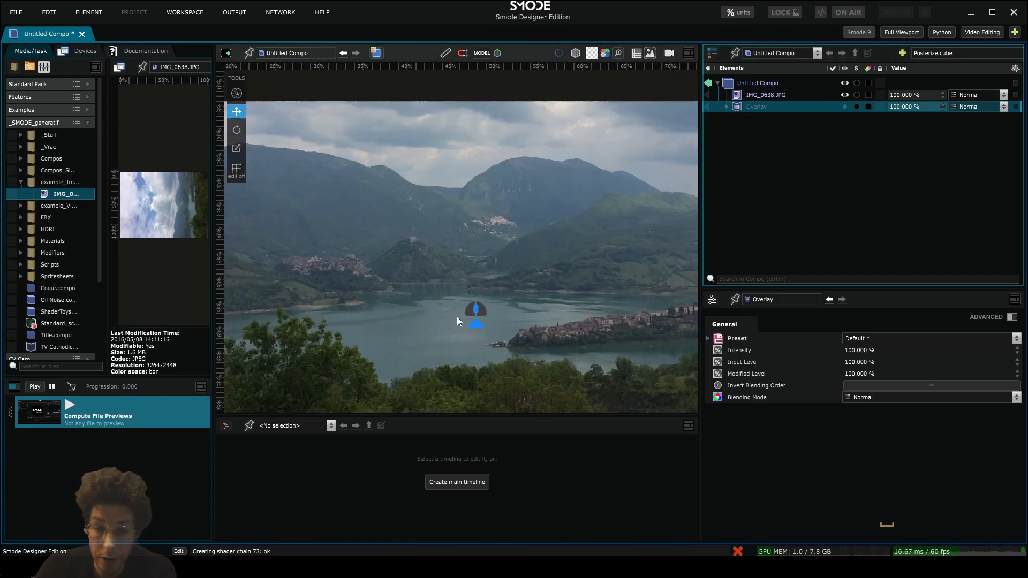
drag(457, 321, 611, 177)
scroll(363, 315, up, 2)
scroll(456, 275, down, 3)
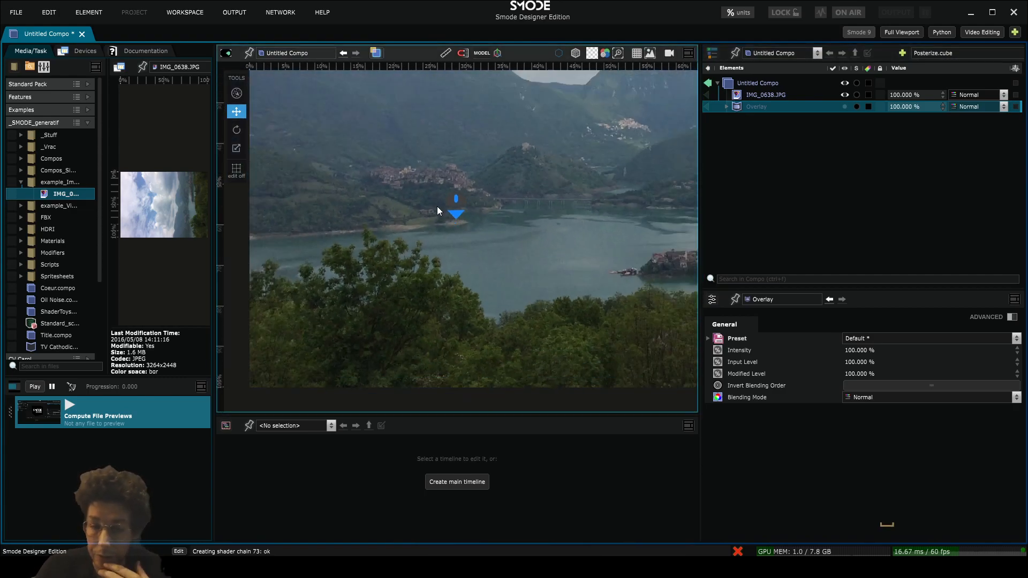
scroll(437, 207, down, 2)
Step: Collapse the media and task area and widen the viewport until the whole photo fits
double_click(213, 212)
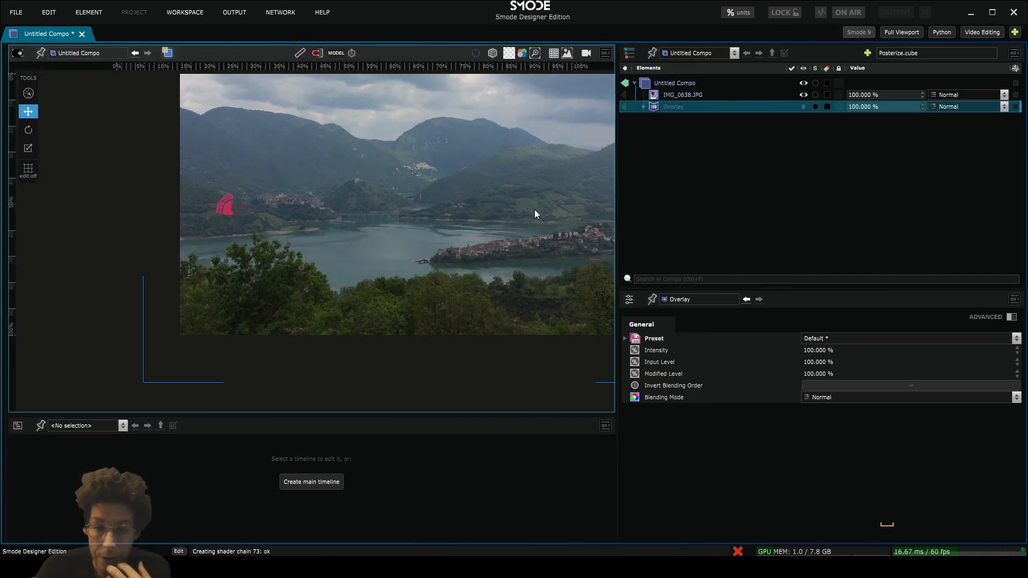
scroll(509, 196, down, 2)
scroll(609, 218, up, 3)
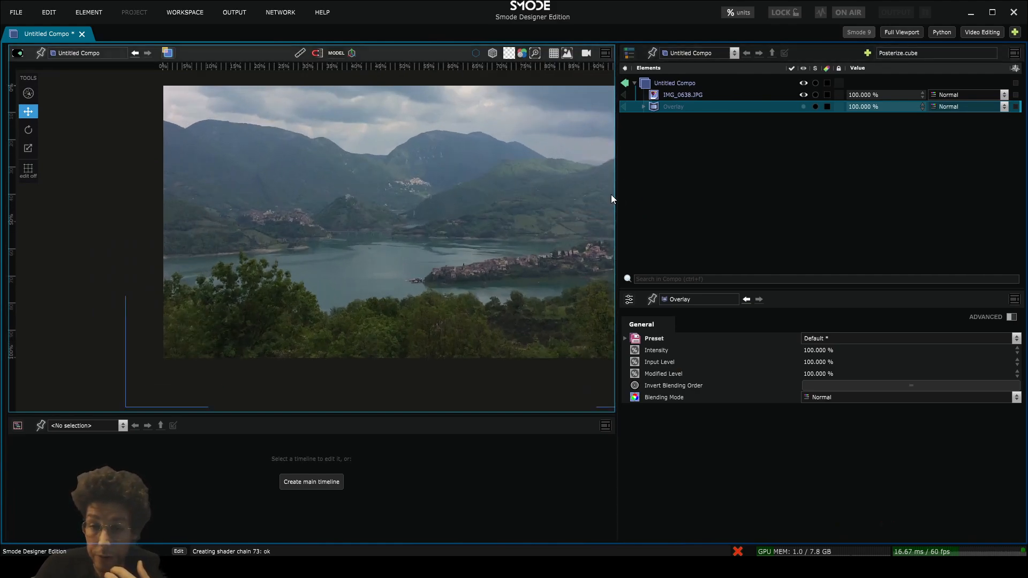
drag(613, 195, 558, 213)
scroll(557, 214, up, 1)
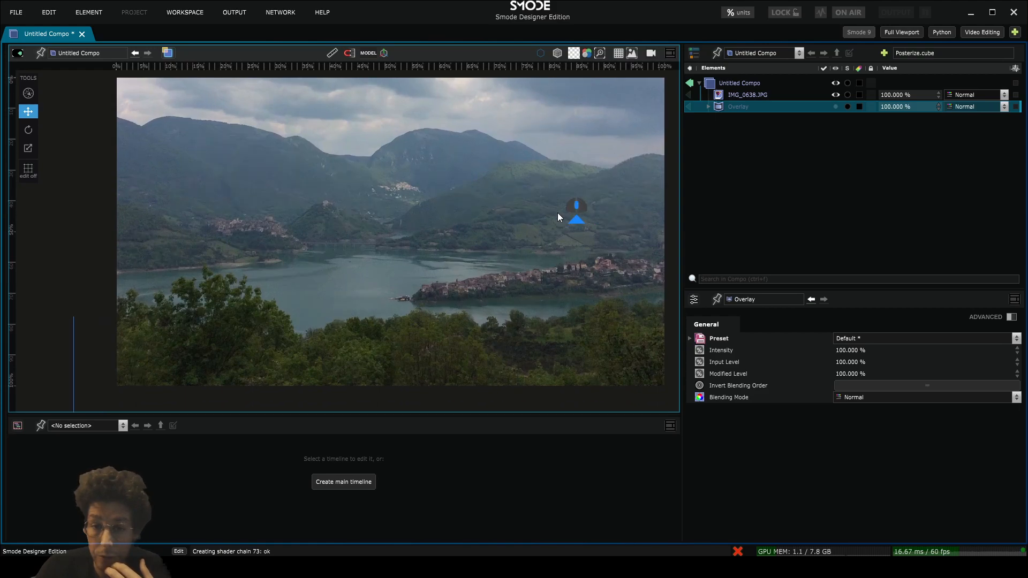
Step: Add a Gaussian Blur modifier to IMG_0638.JPG and set its radius to 19.4 px
click(727, 94)
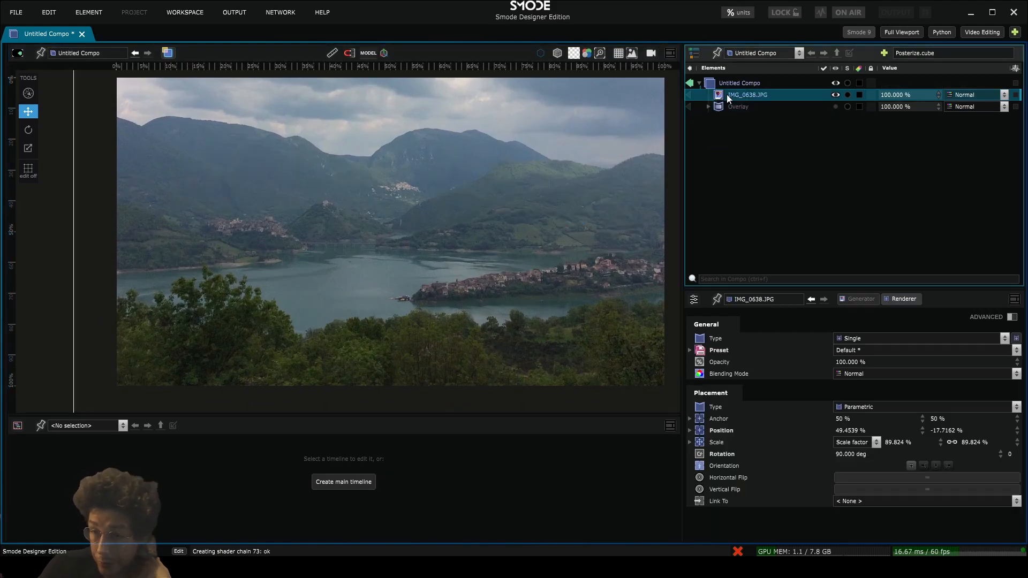
right_click(728, 94)
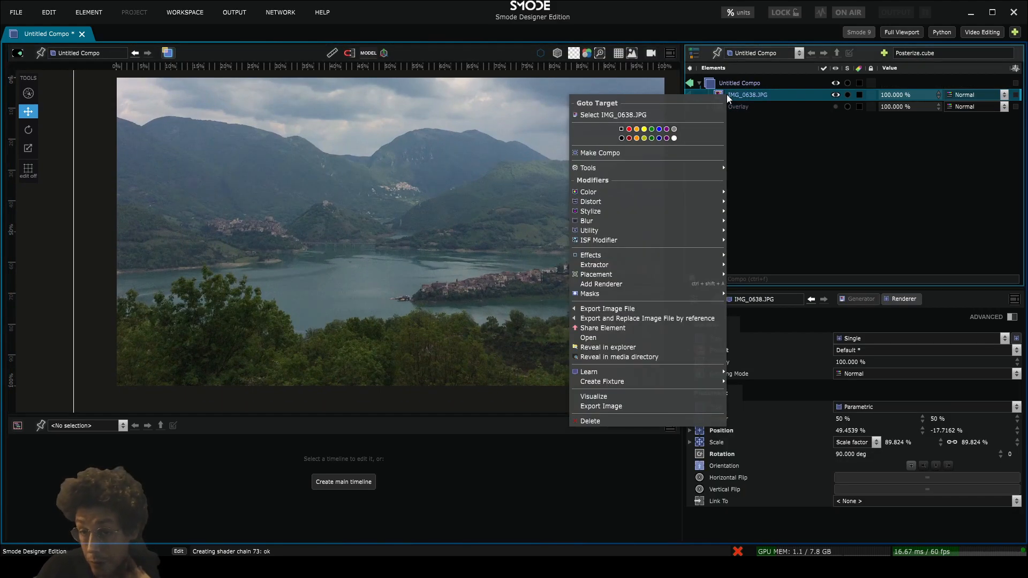
mouse_move(643, 220)
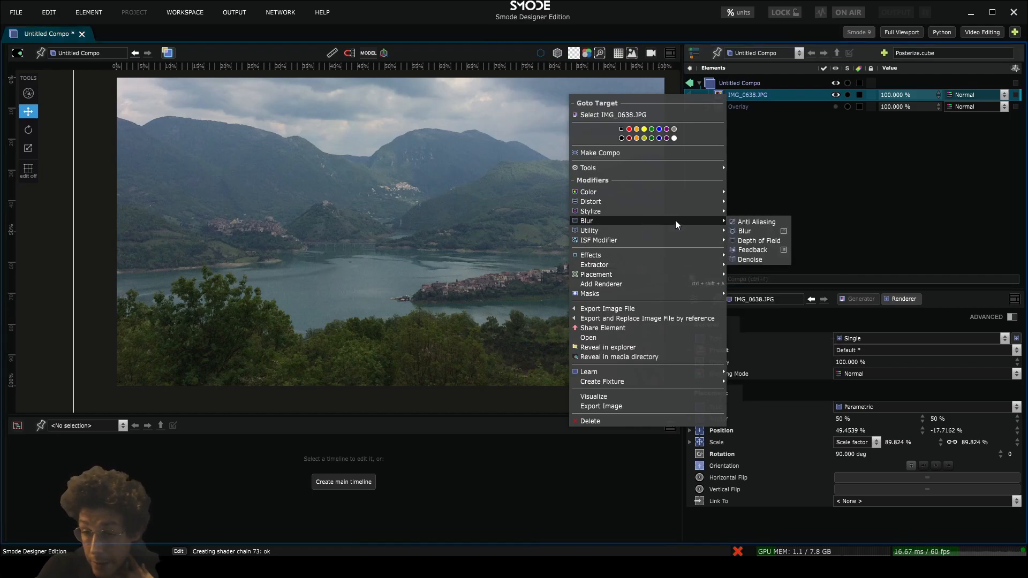
click(747, 240)
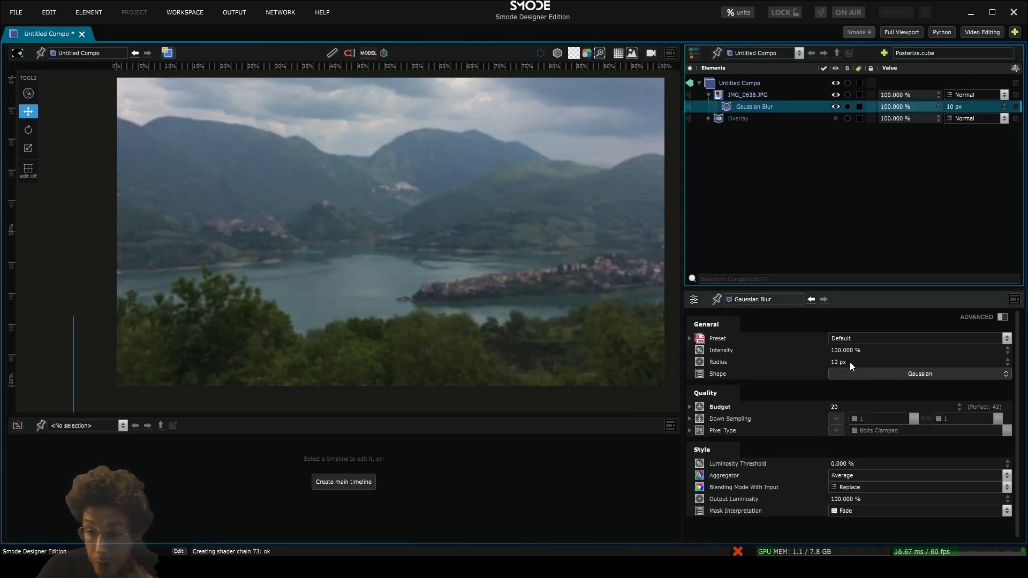
drag(850, 362, 861, 304)
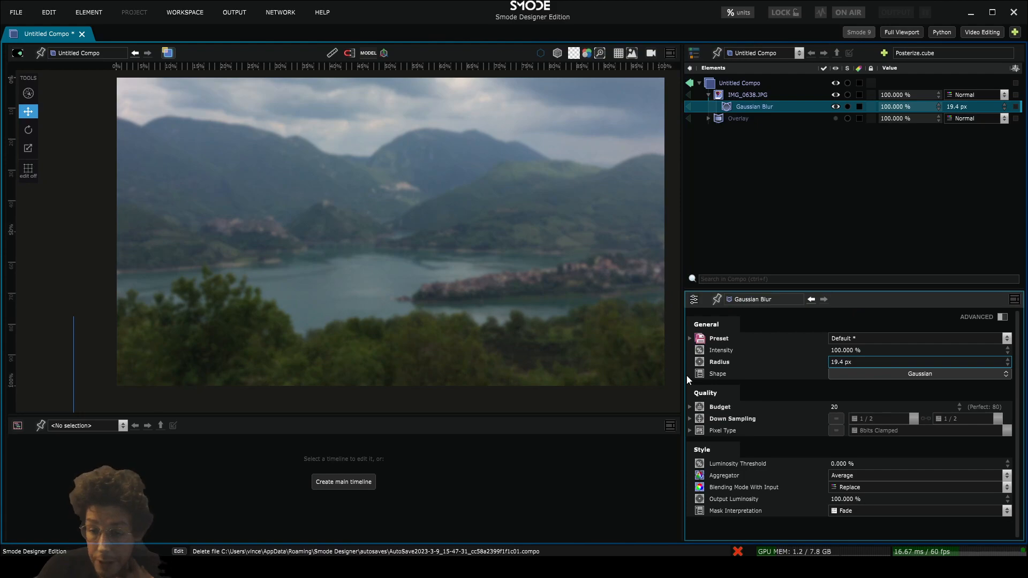
Step: Set the blur's shape to Custom and its aggregator to Minimum
click(868, 375)
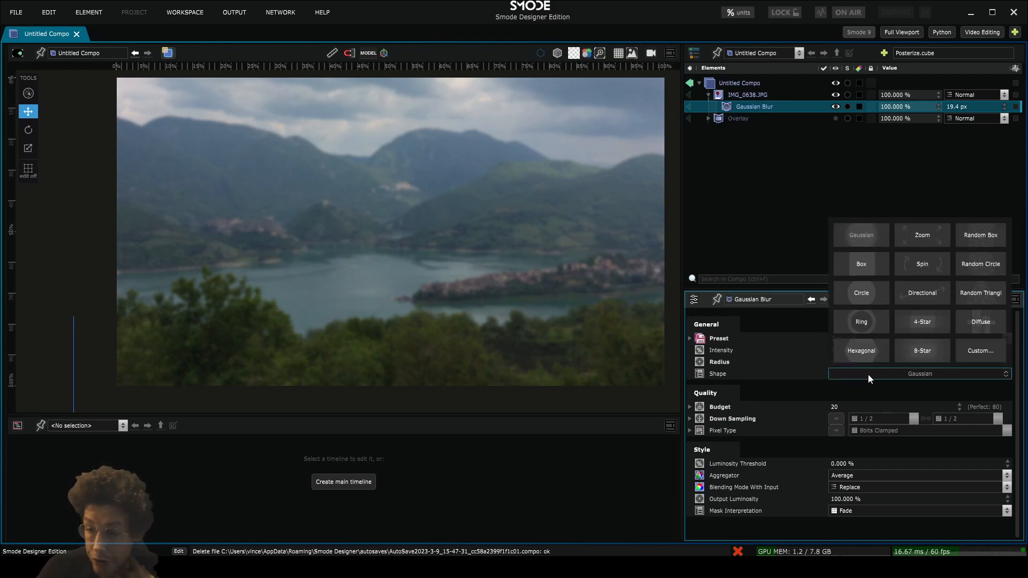
click(971, 353)
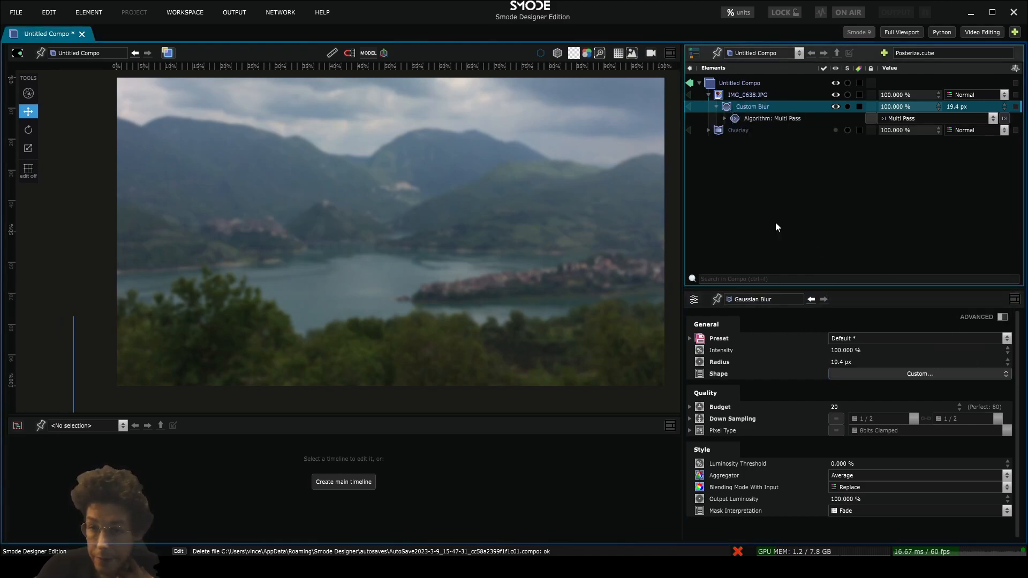
click(856, 475)
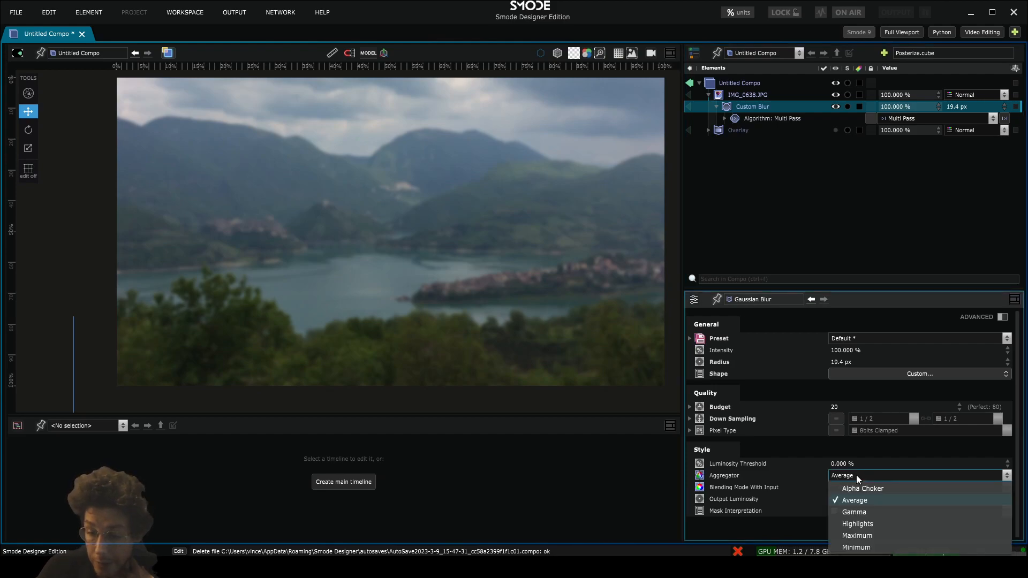
click(865, 544)
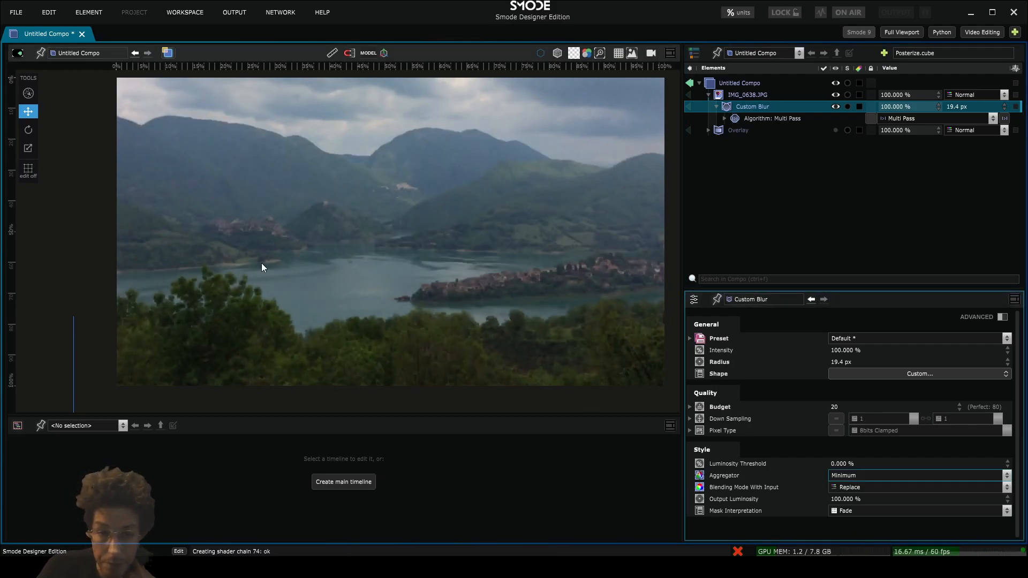
Step: Check the tree foliage up close and set the Custom Blur's radius to 27.81 px
scroll(292, 313, up, 3)
scroll(409, 242, up, 3)
drag(394, 242, 354, 275)
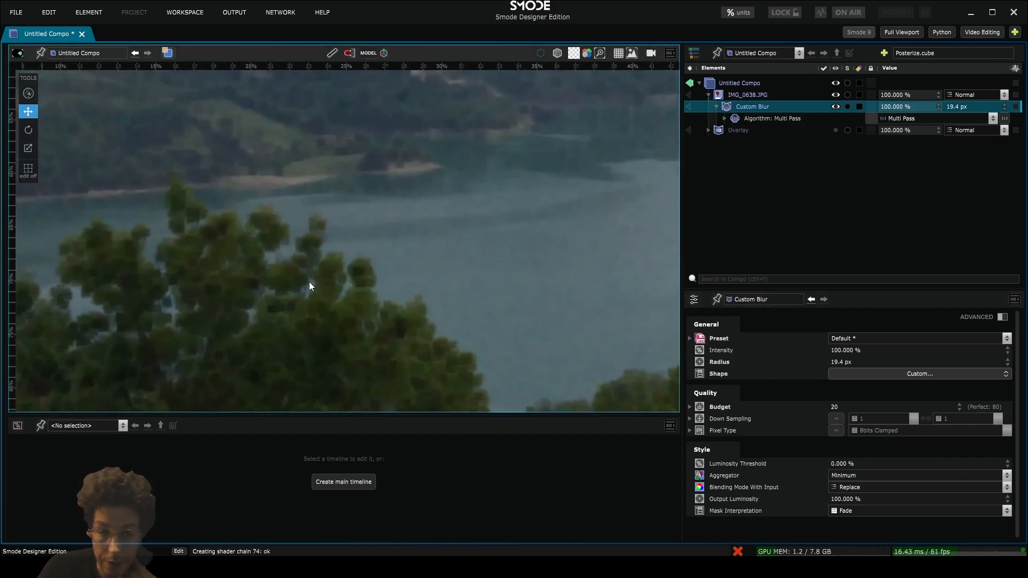
scroll(309, 282, up, 1)
drag(856, 363, 881, 330)
Step: Set the Custom Blur's radius to 24.73 px while comparing the effect on the tree foliage
scroll(427, 254, down, 6)
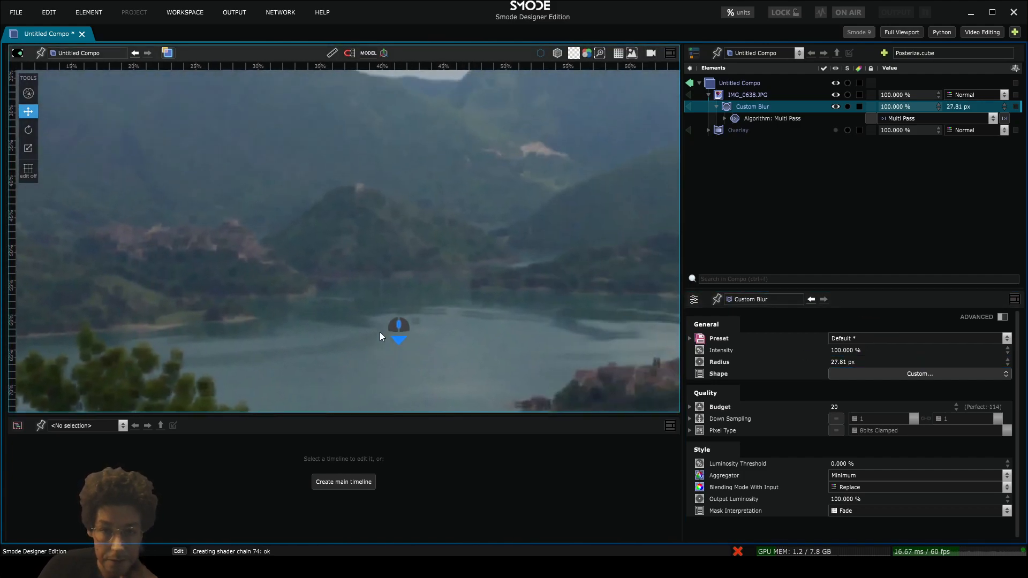
scroll(435, 303, up, 7)
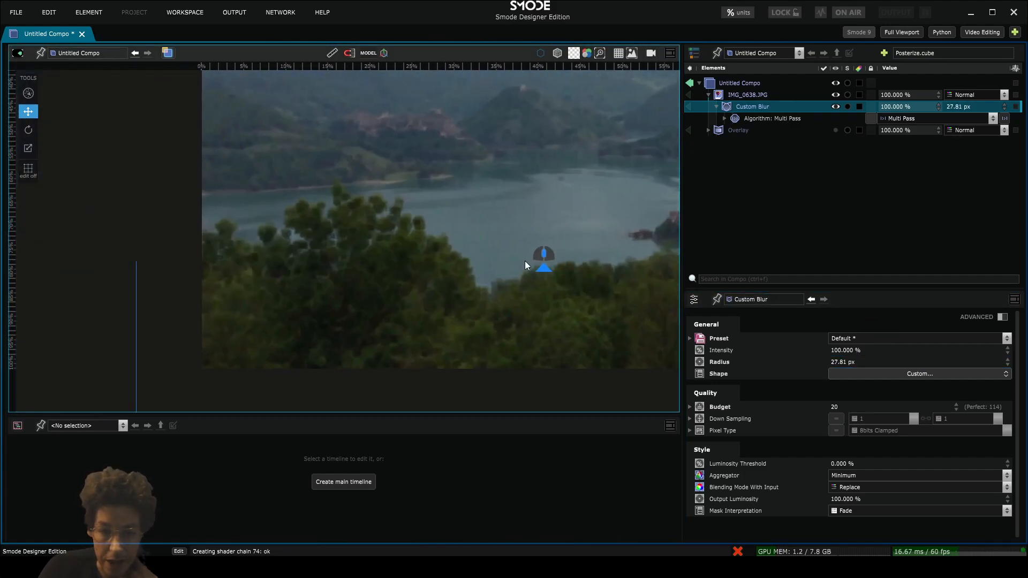
drag(490, 264, 388, 287)
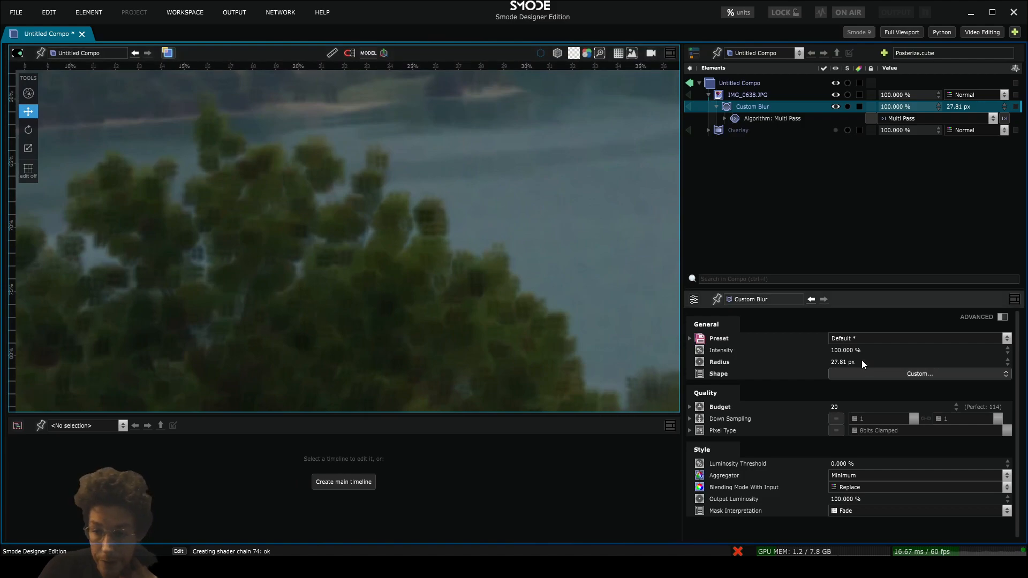
mouse_move(862, 359)
mouse_down()
mouse_move(872, 328)
mouse_move(873, 360)
mouse_up()
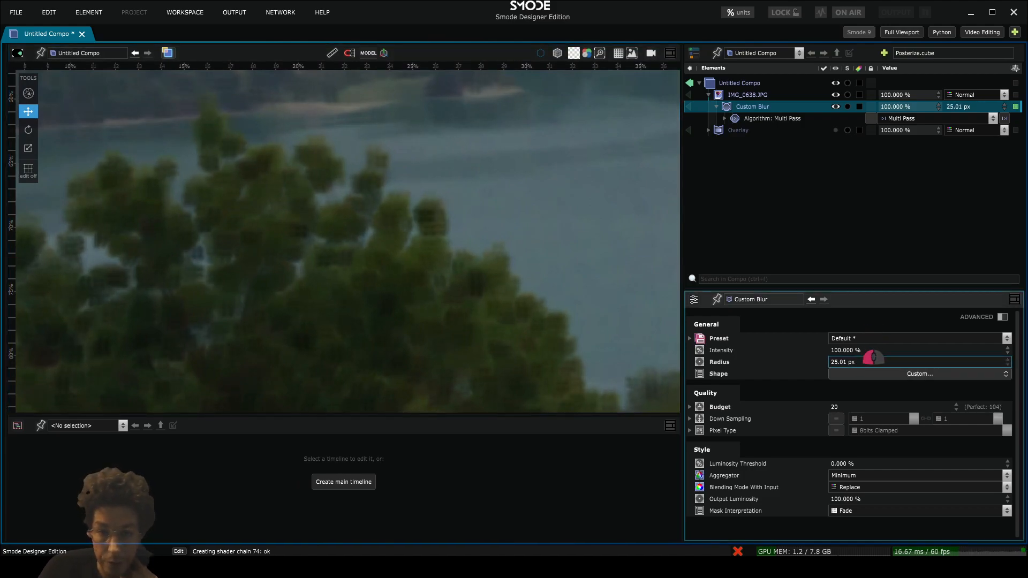
scroll(474, 224, up, 3)
drag(474, 224, 419, 265)
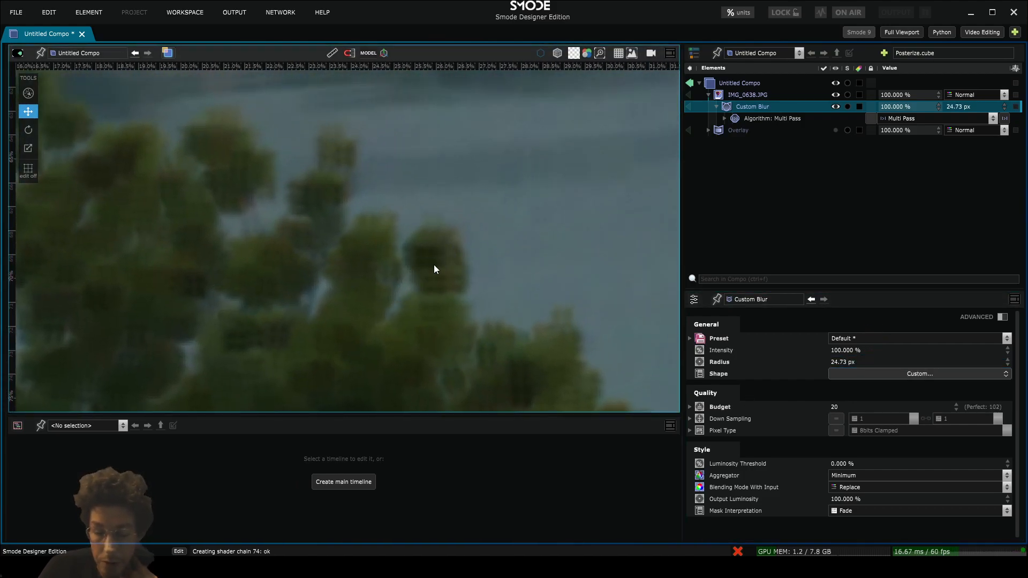
Step: Set the Custom Blur's quality budget to 81 and its radius to 38.32 px
drag(835, 409, 854, 307)
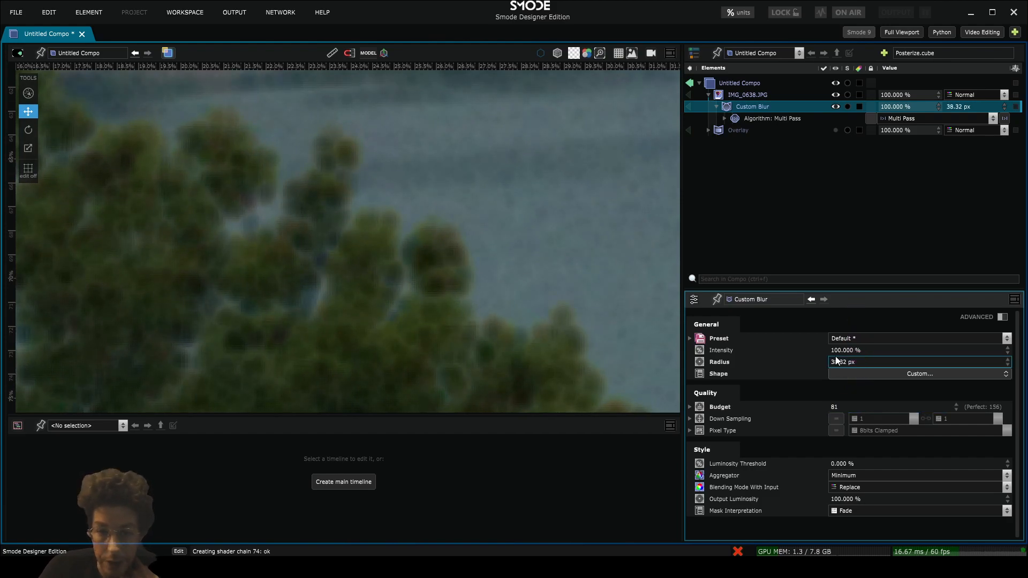
scroll(495, 222, down, 5)
scroll(497, 228, up, 2)
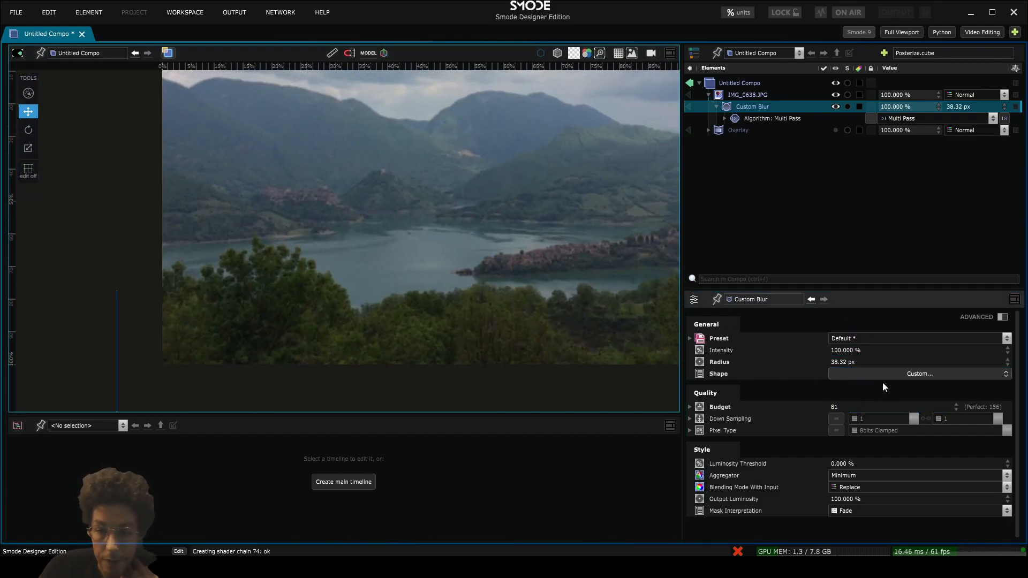
Step: Set the Custom Blur's radius to 56.35 px and check the effect on the lake and trees
drag(854, 362, 871, 325)
scroll(387, 278, up, 3)
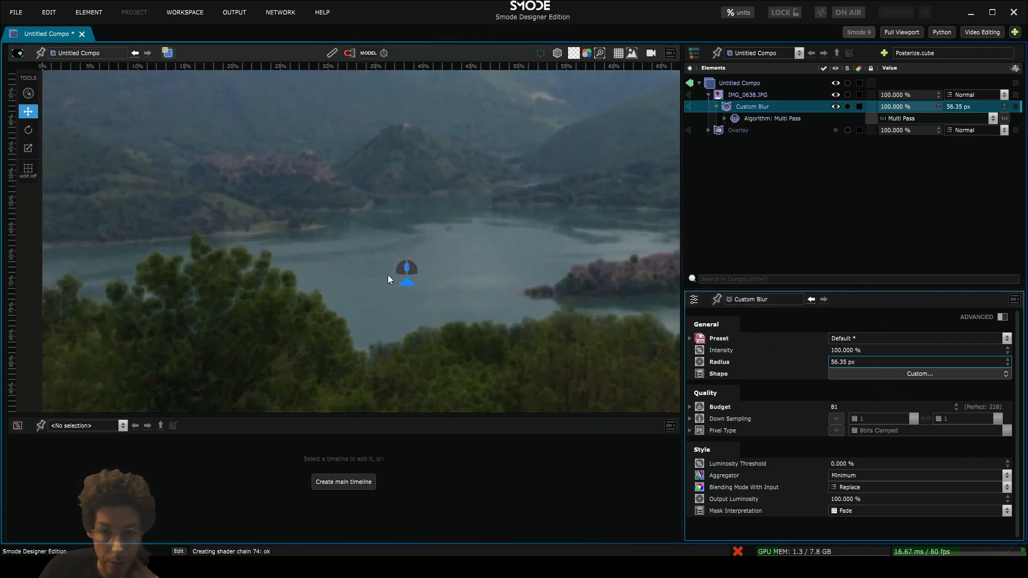
scroll(375, 332, down, 3)
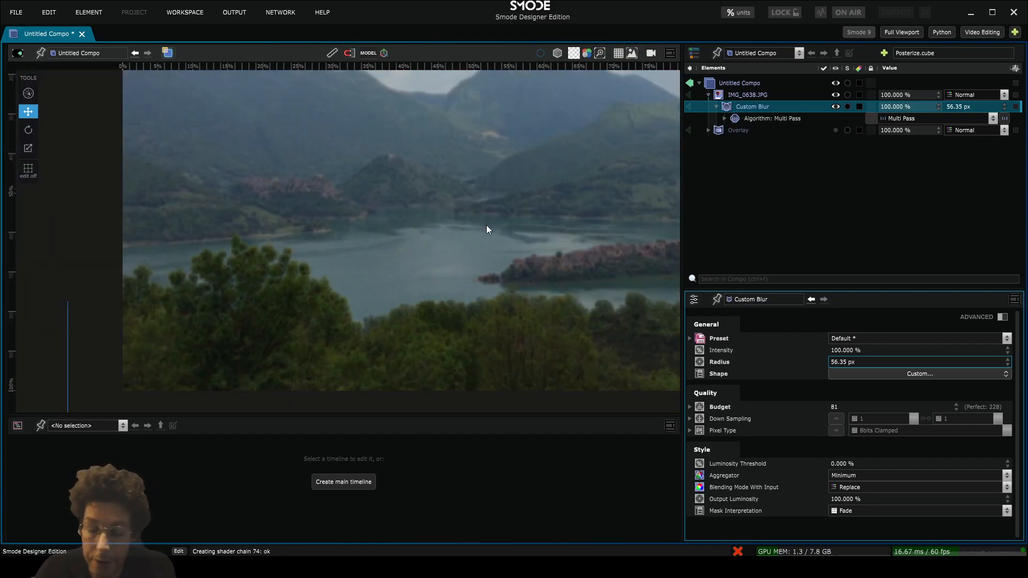
scroll(425, 262, up, 5)
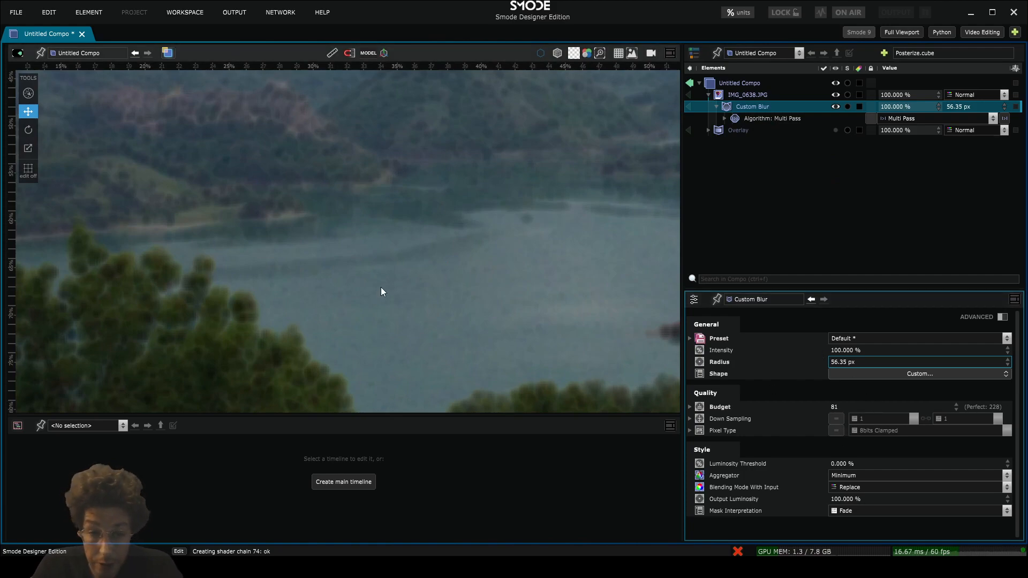
Step: Review the two Directional passes of the Custom Blur's Multi Pass algorithm and change the algorithm to Map
click(724, 118)
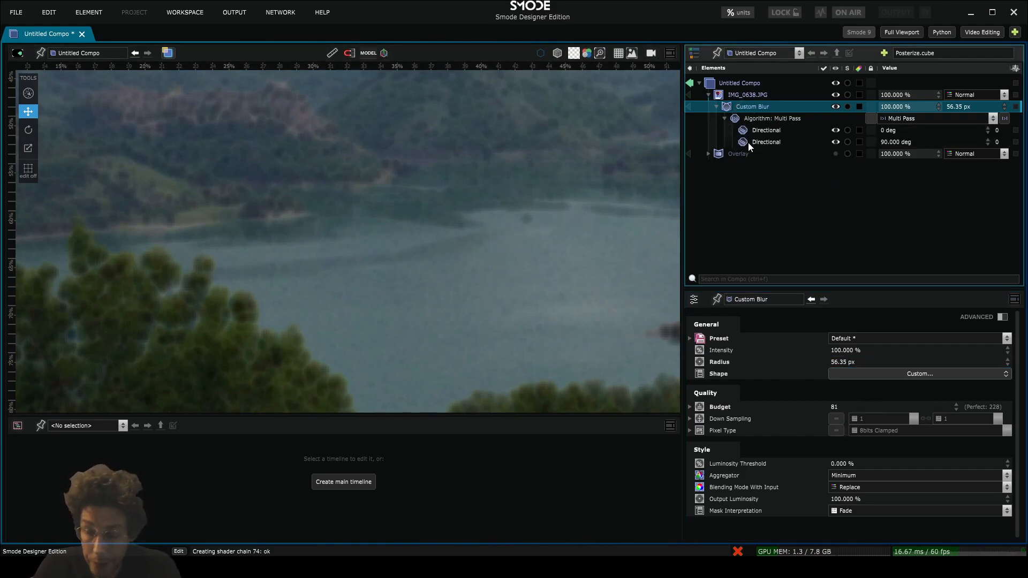
click(757, 118)
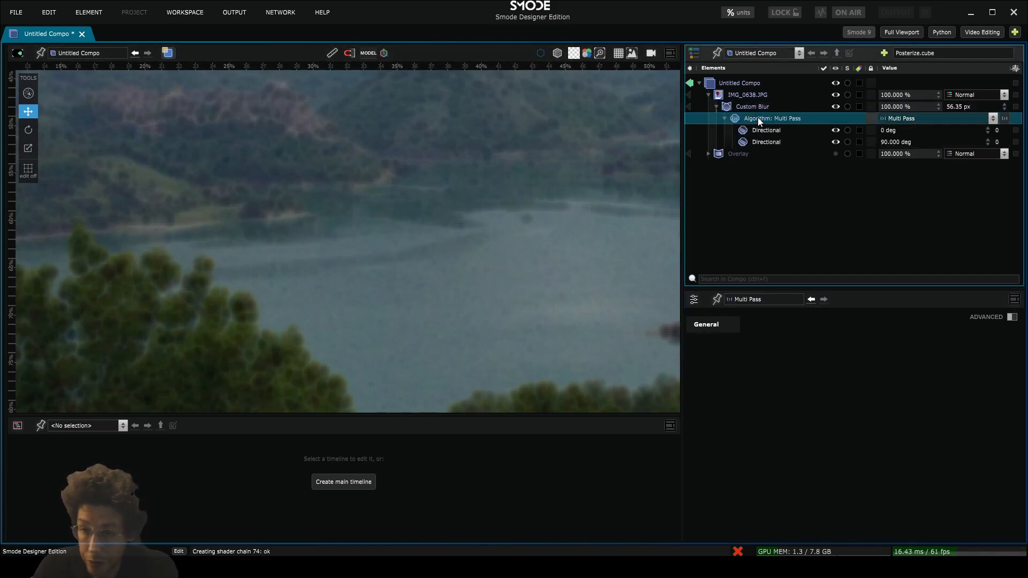
click(762, 131)
click(766, 143)
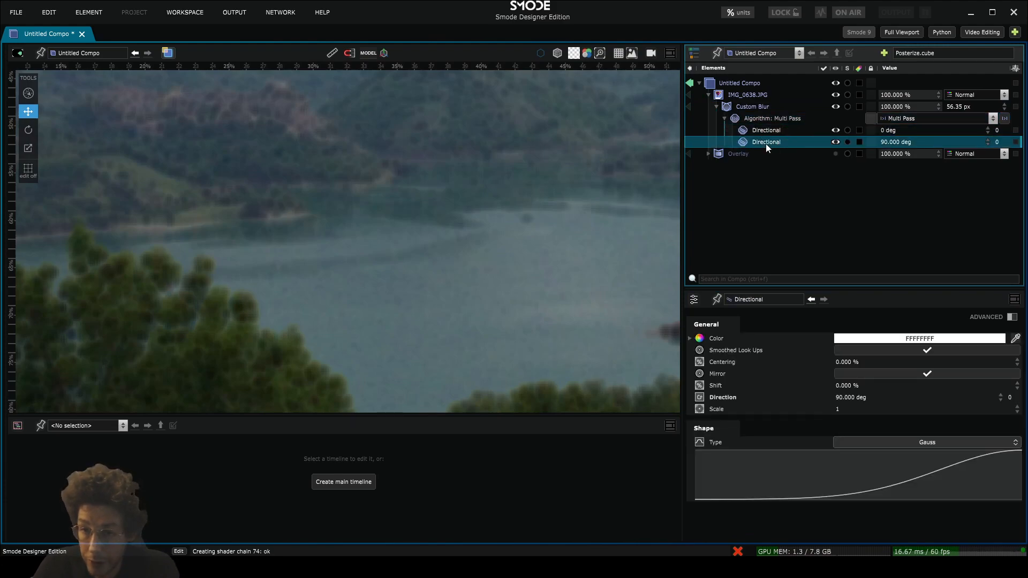
click(761, 117)
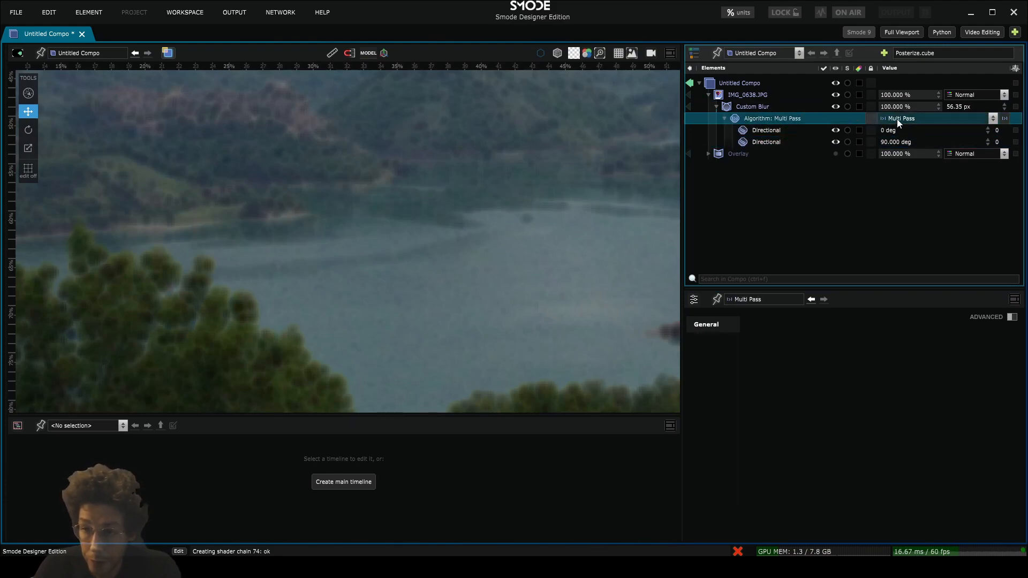
click(900, 118)
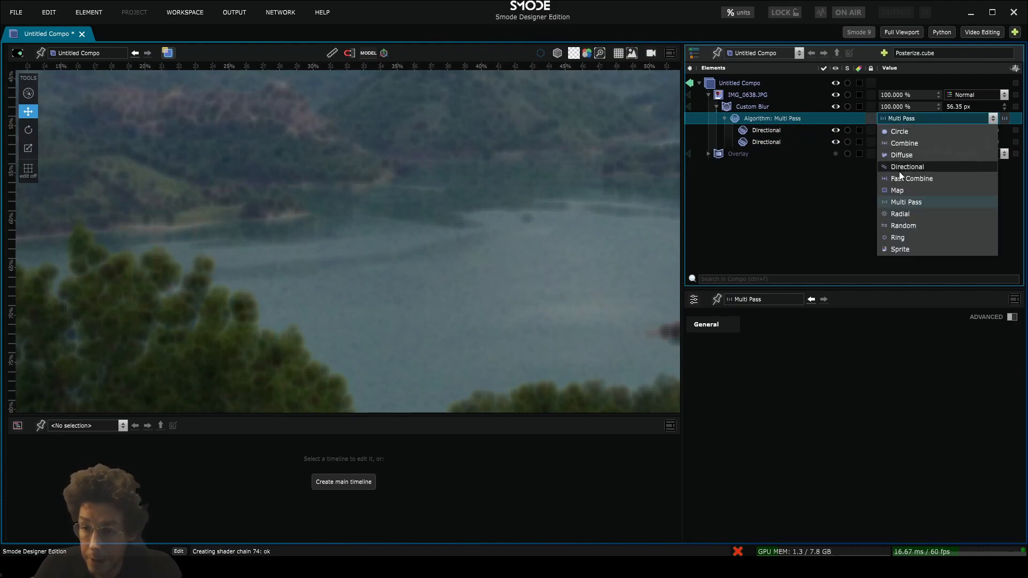
click(899, 190)
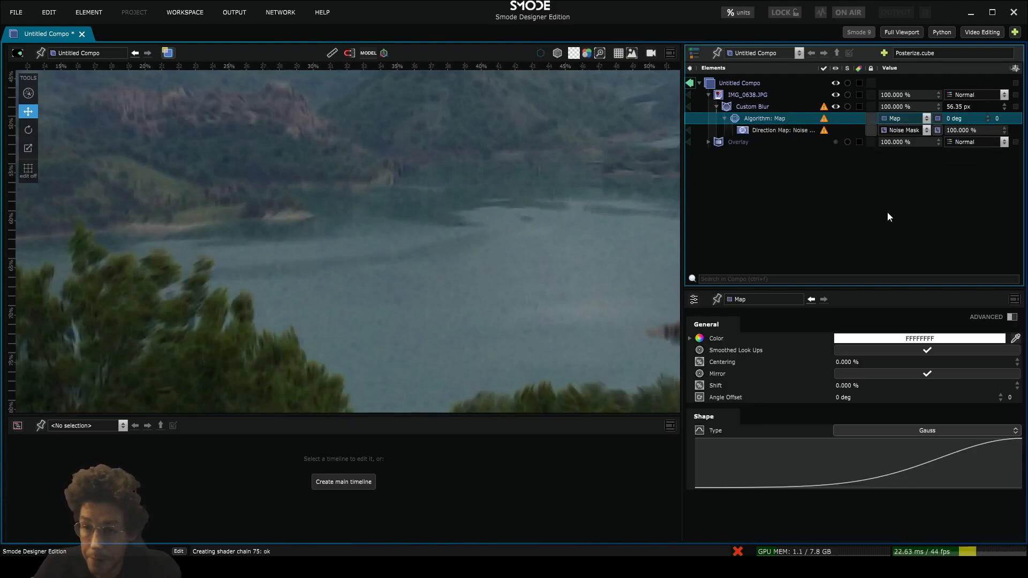
Step: Set the scale of the Direction Map's Noise Mask to 143 px and check the effect on the hillside
click(766, 130)
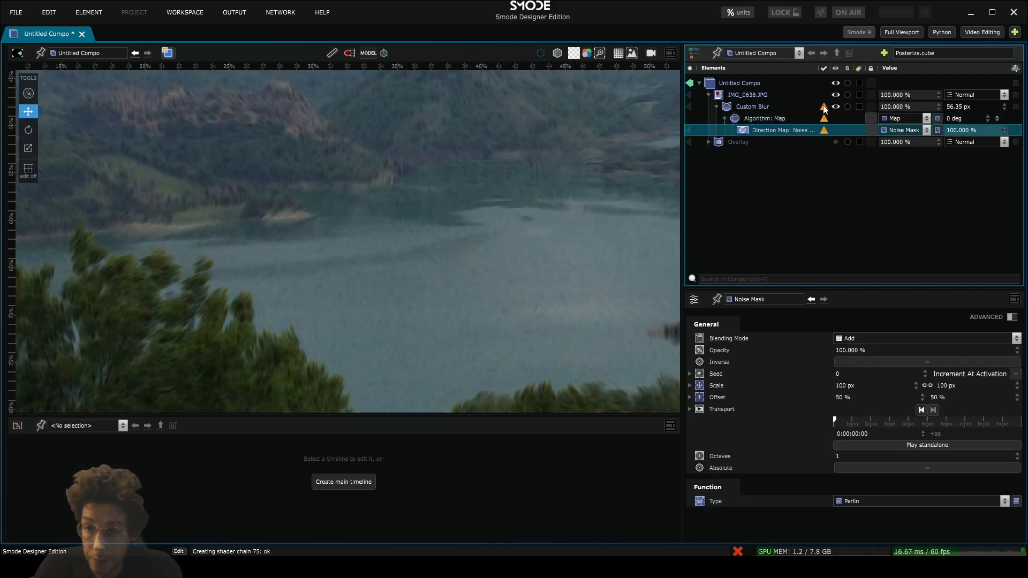
mouse_move(827, 133)
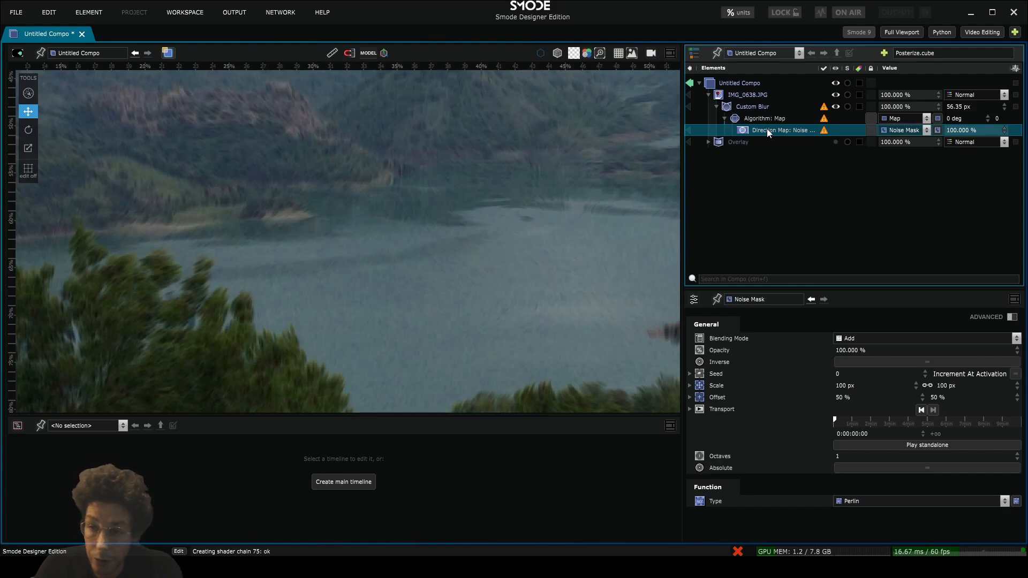
scroll(498, 164, down, 3)
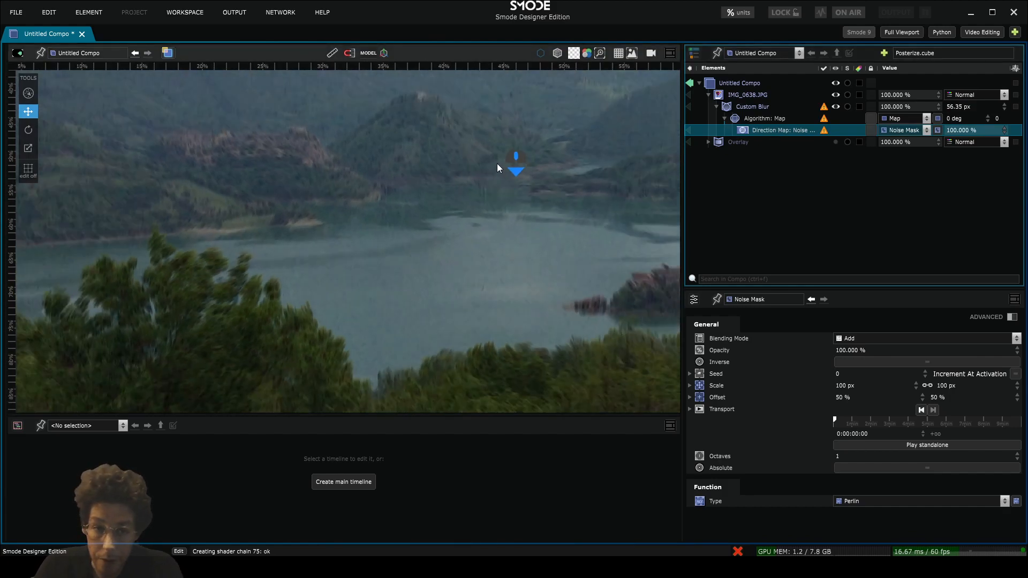
drag(497, 164, 548, 263)
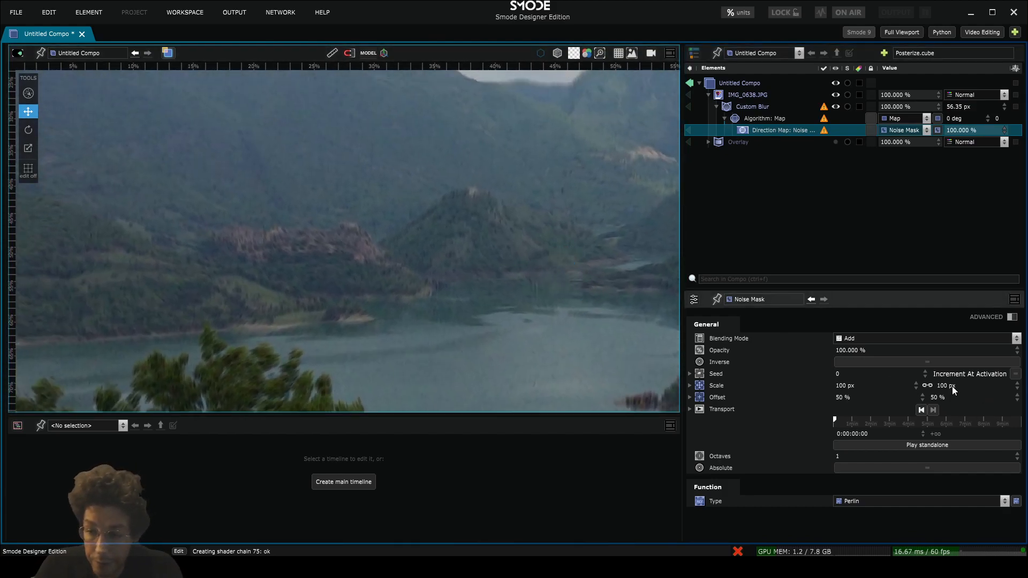
drag(952, 387, 959, 359)
scroll(374, 246, up, 3)
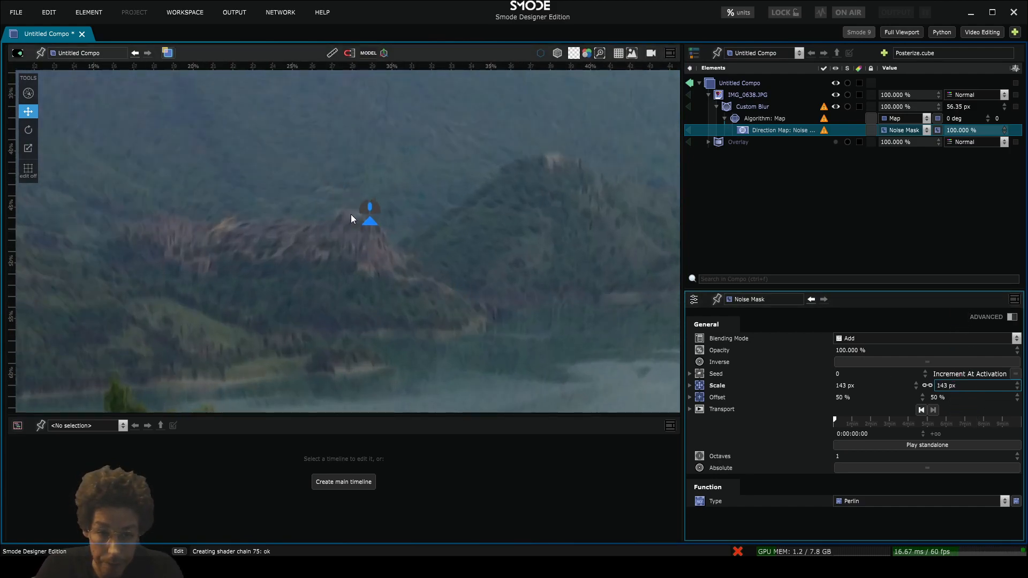
Step: Animate the Noise Mask with a standalone player and set its playback speed to 5.75
click(932, 445)
scroll(396, 241, down, 2)
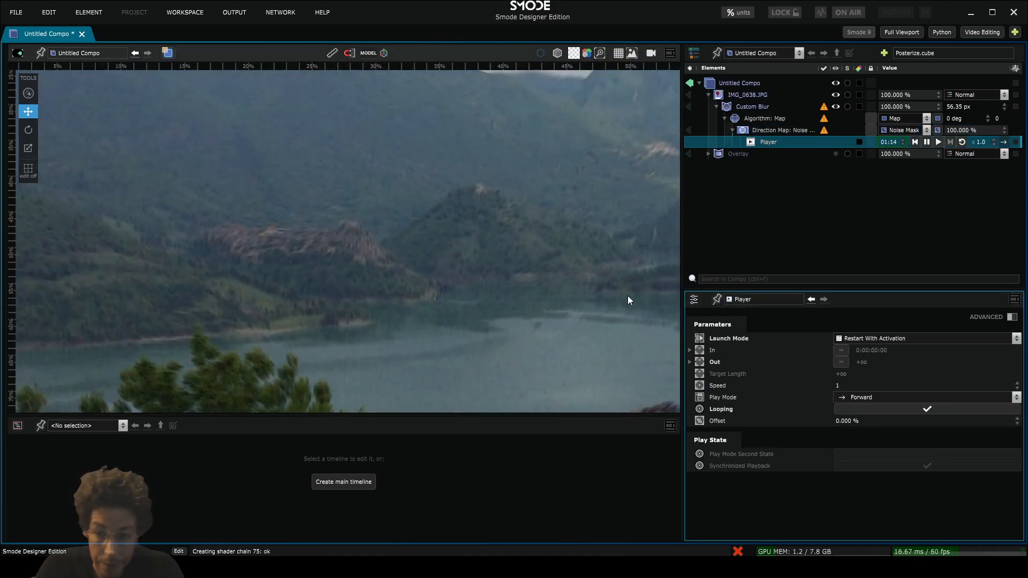
drag(993, 143, 993, 49)
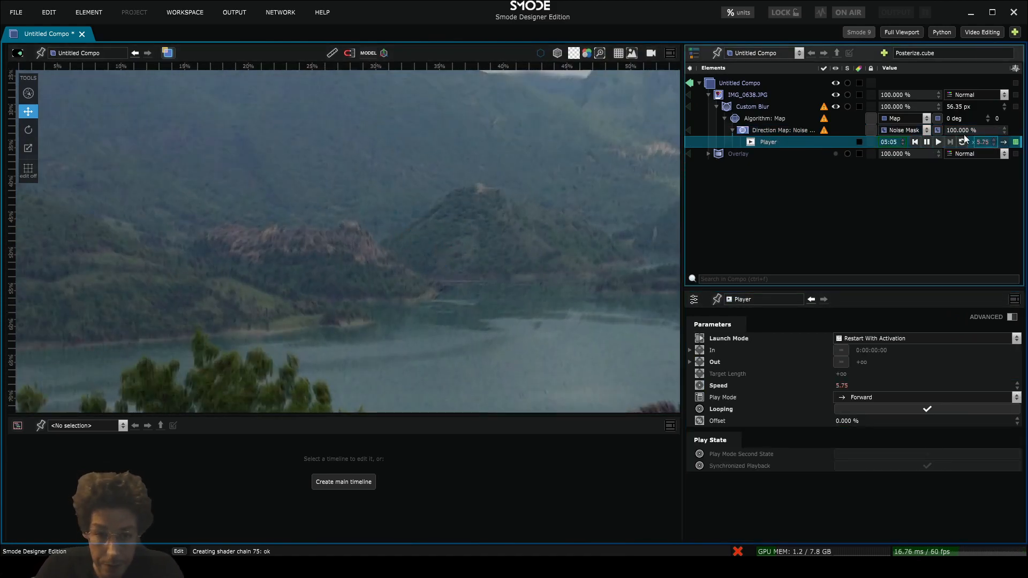
scroll(321, 239, up, 2)
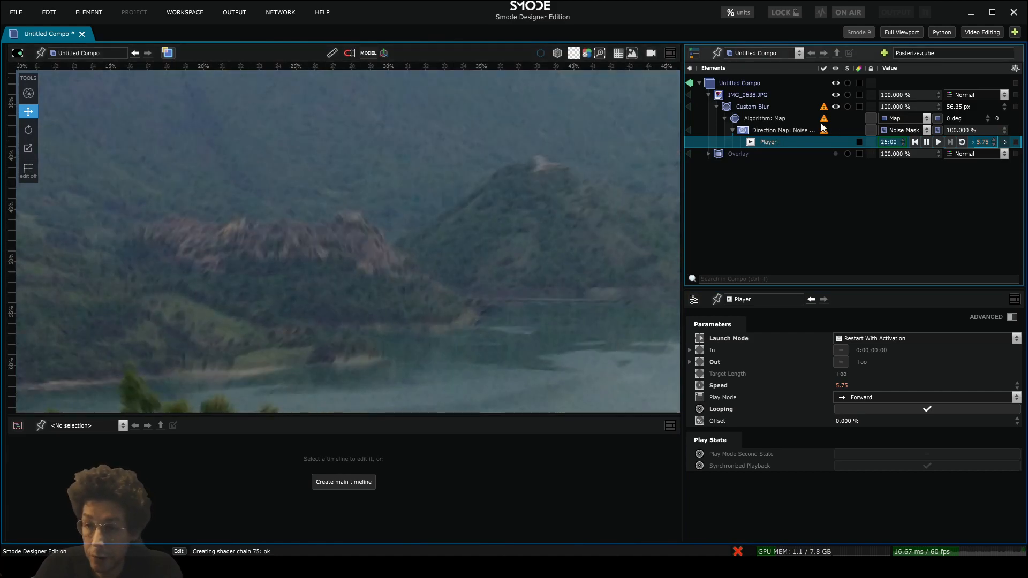
Step: Change the Direction Map to a Layer Mask and set its generator to Parent Input
click(915, 133)
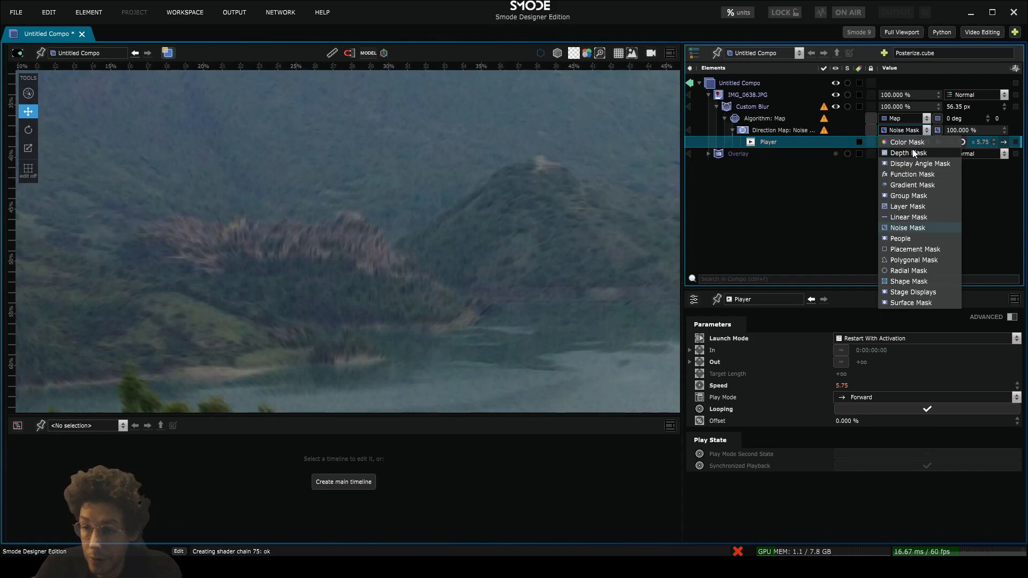
click(910, 206)
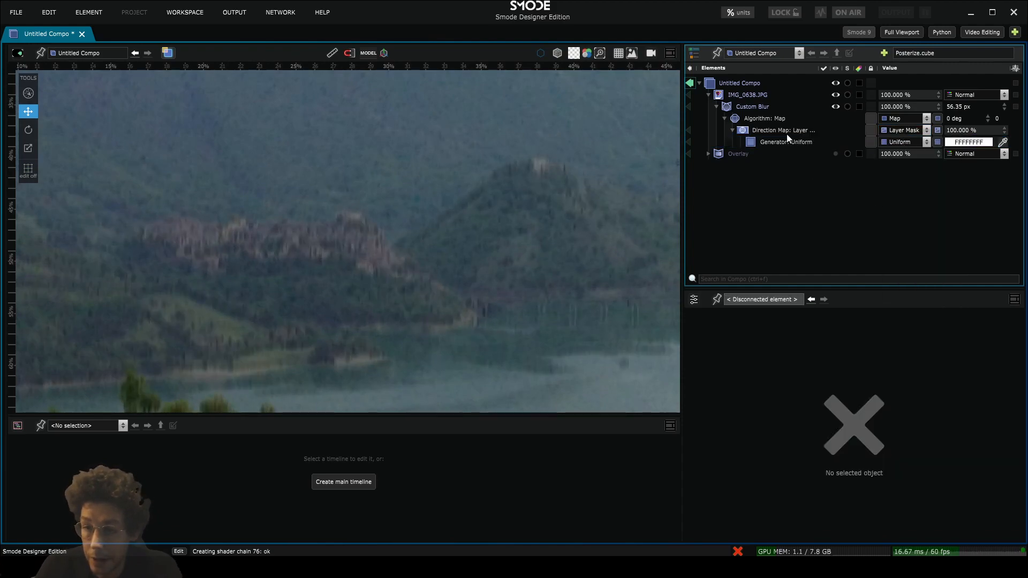
click(901, 142)
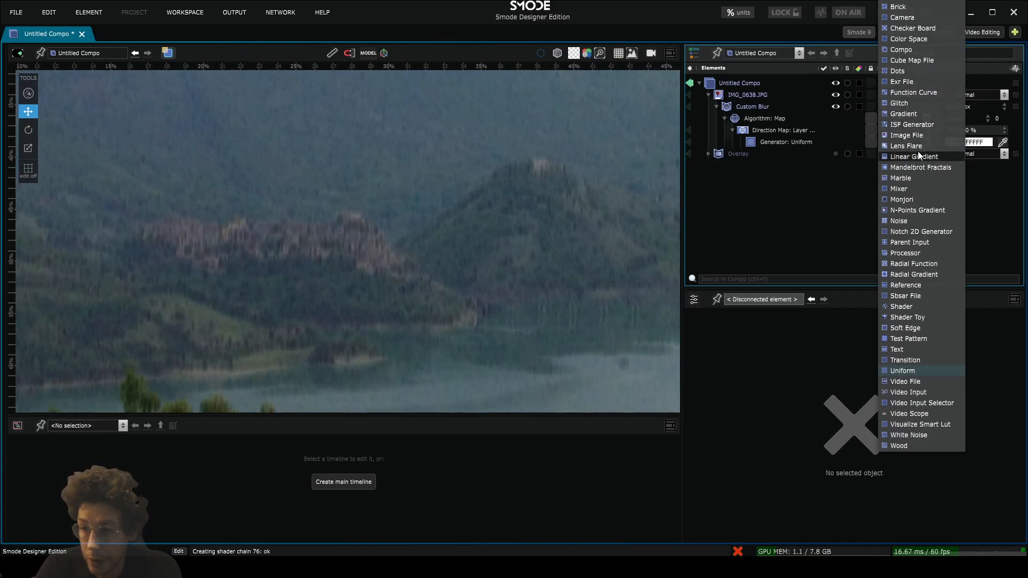
click(920, 241)
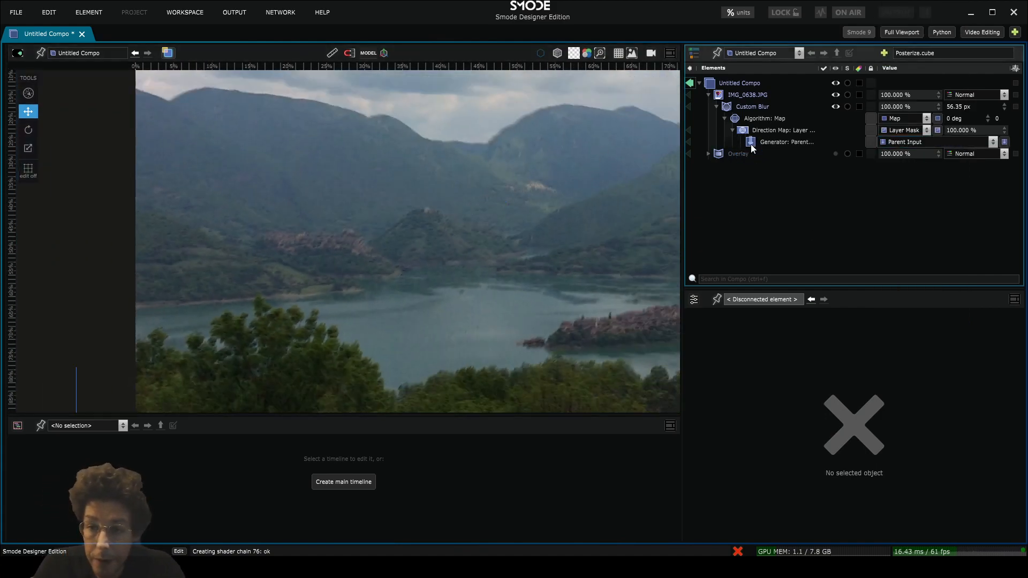
click(708, 147)
click(689, 143)
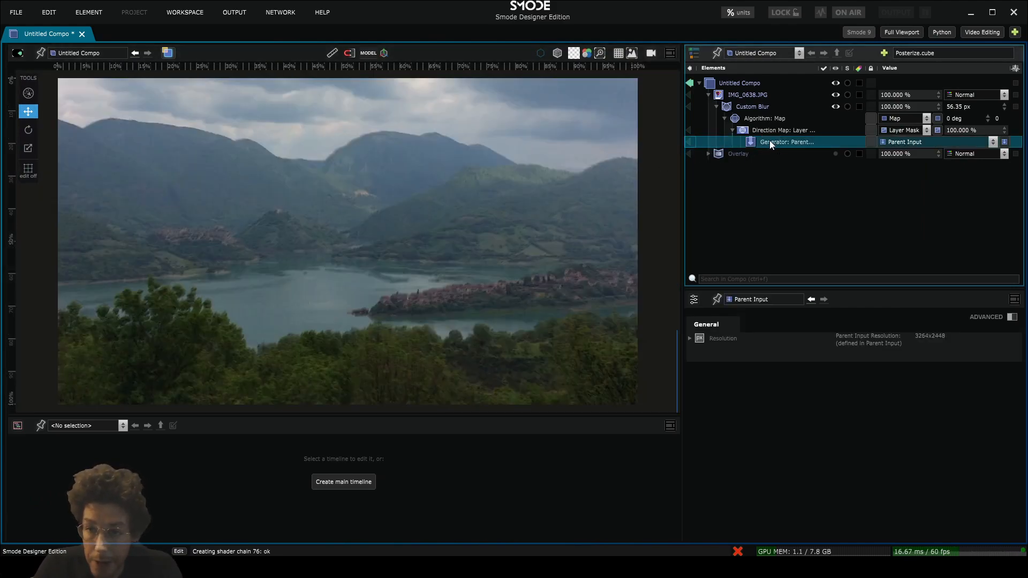
Step: Compare the Parent Input generator's resolution with the image file resolution of IMG_0638.JPG
click(747, 96)
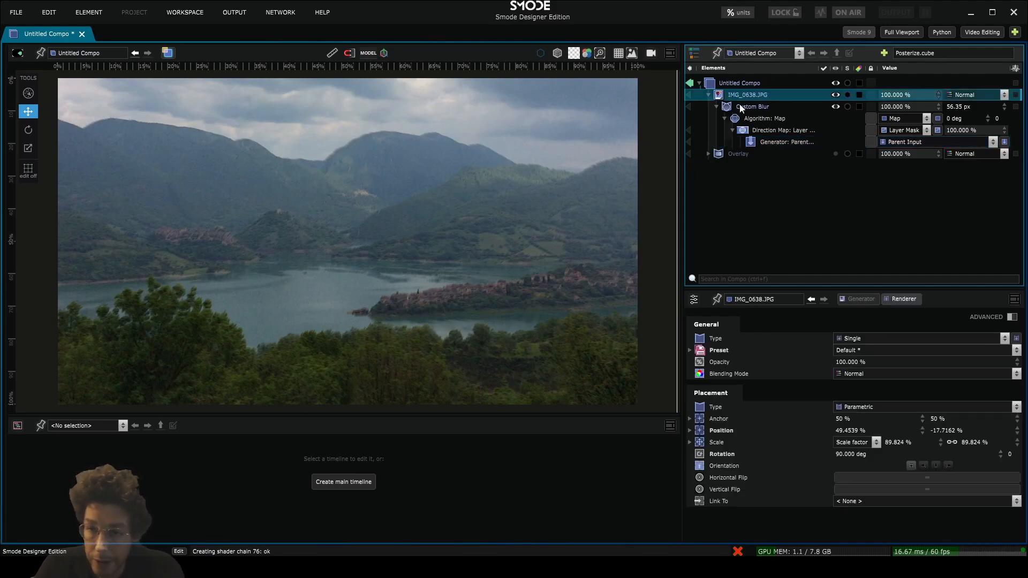
click(740, 106)
click(768, 141)
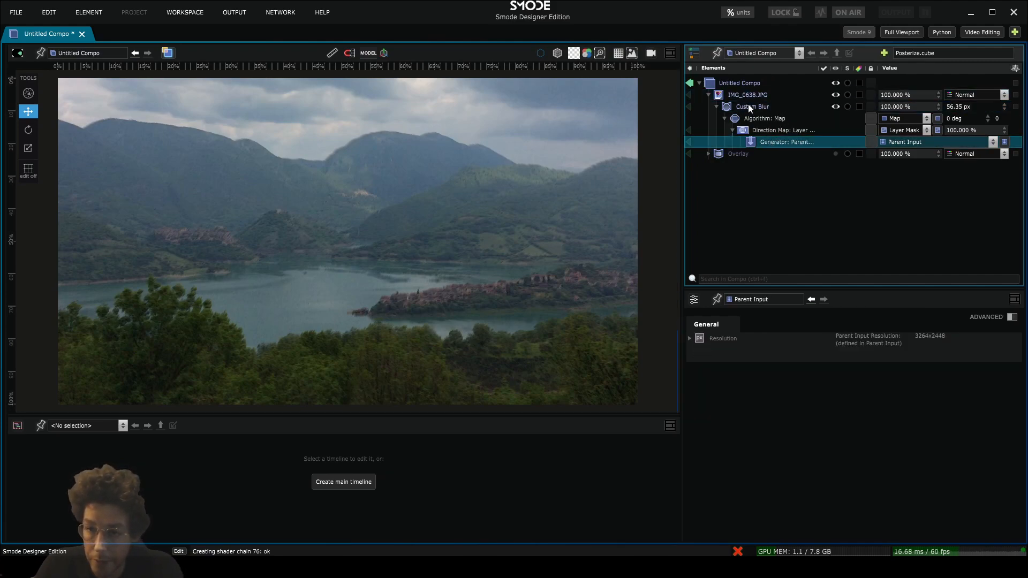
click(750, 108)
click(771, 143)
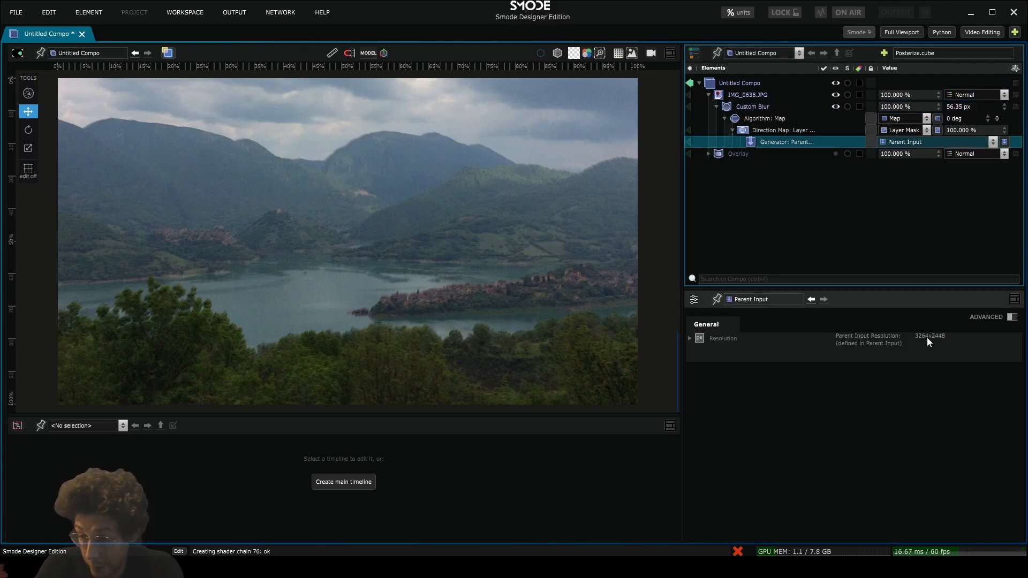
click(745, 95)
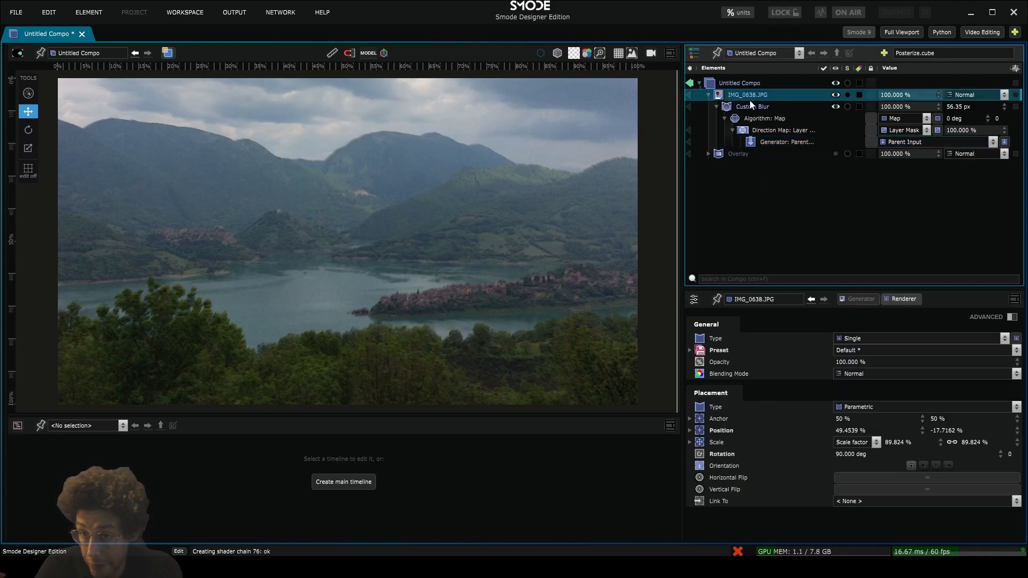
click(864, 299)
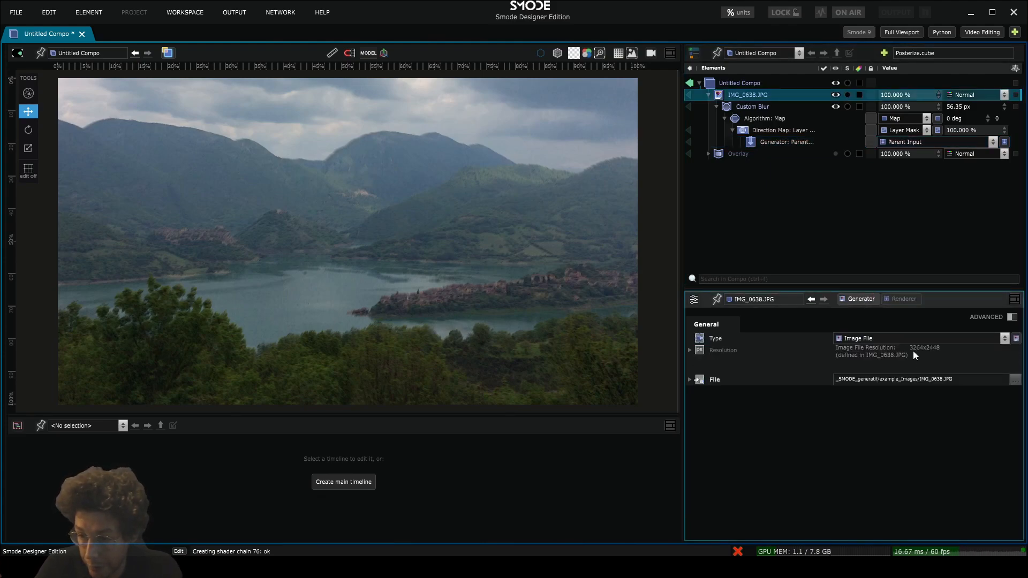
click(775, 140)
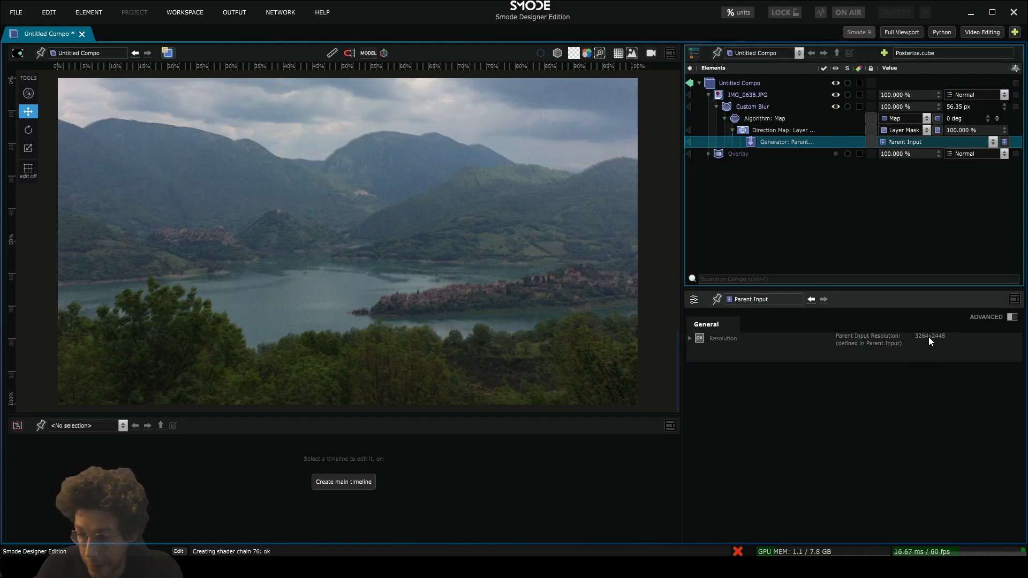
Step: Try the Custom Blur at composition level to inspect the Parent Input and compo resolutions, and return it under IMG_0638.JPG
drag(744, 108, 728, 83)
click(758, 152)
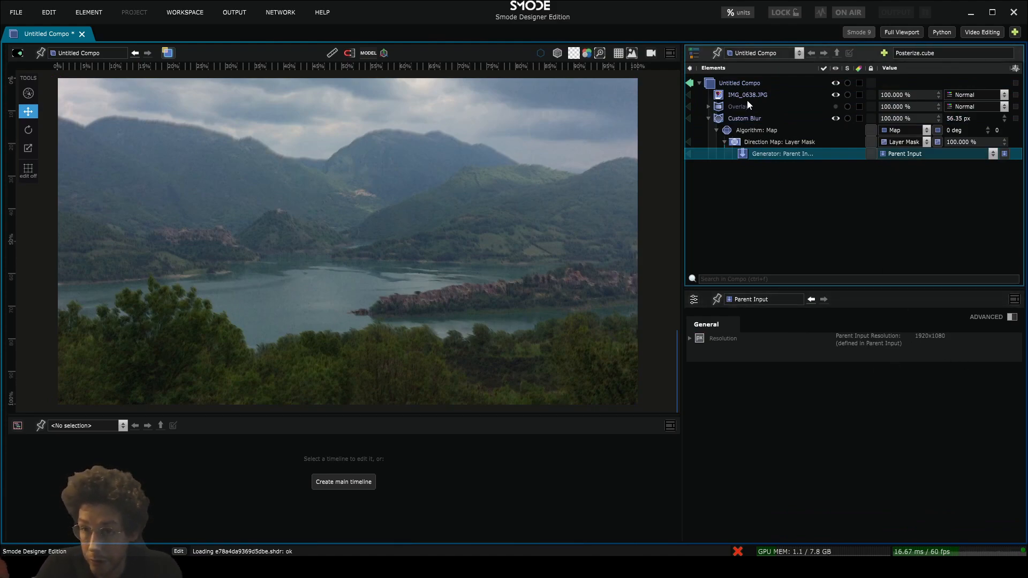
click(727, 120)
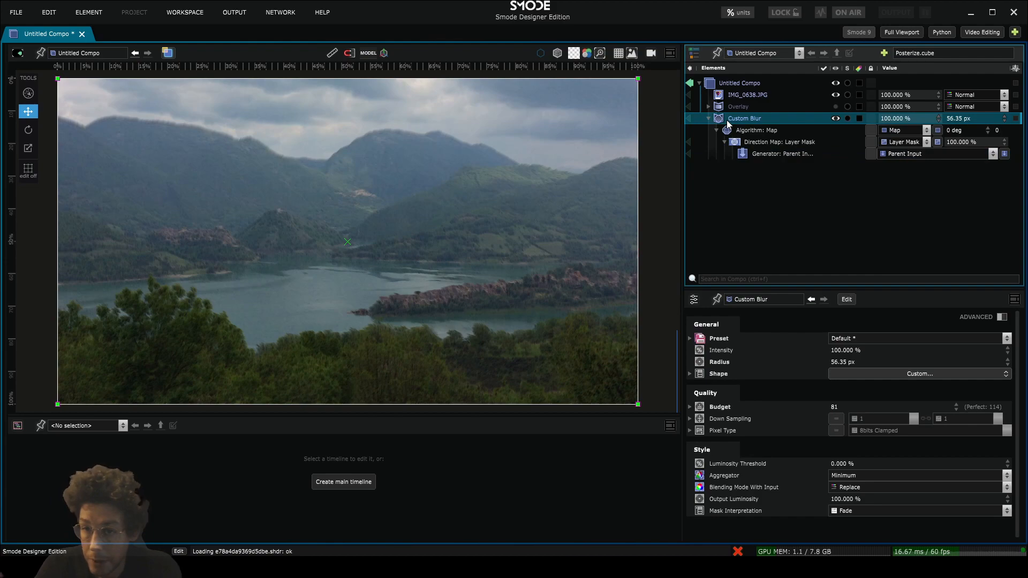
click(722, 83)
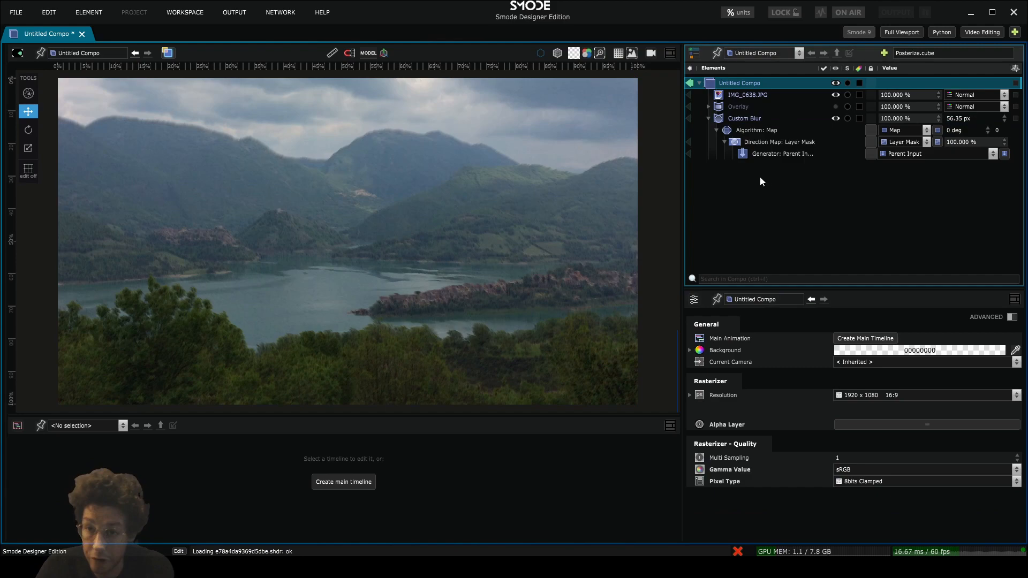
drag(722, 120, 730, 92)
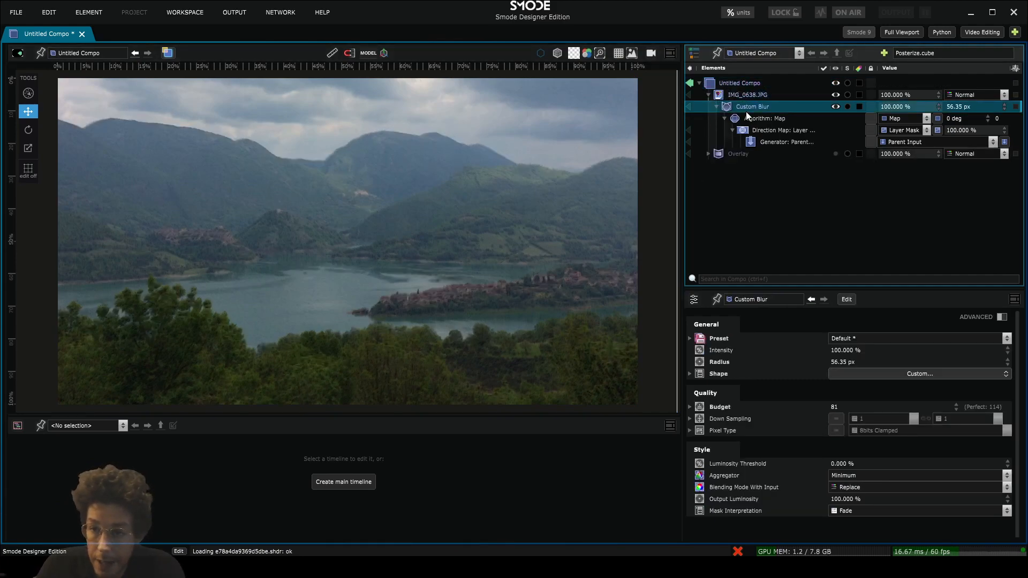
Step: Set the Custom Blur's radius to 152.65 px and check the effect around the lake
drag(841, 362, 828, 257)
scroll(385, 289, up, 4)
drag(384, 289, 479, 276)
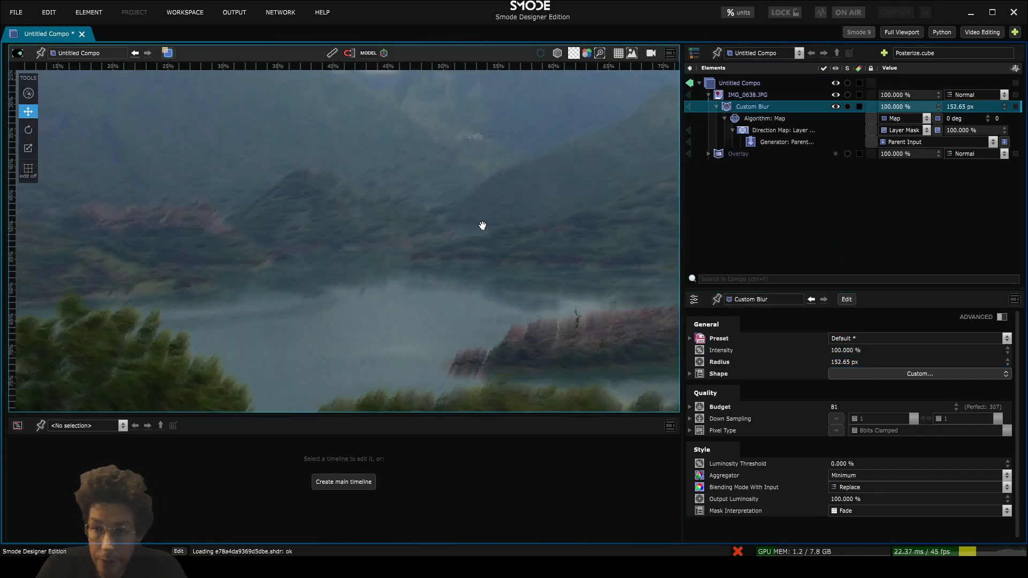
Step: Review the Map and Layer Mask settings and examine the directional strokes across the hills, lake and tree foliage
click(757, 118)
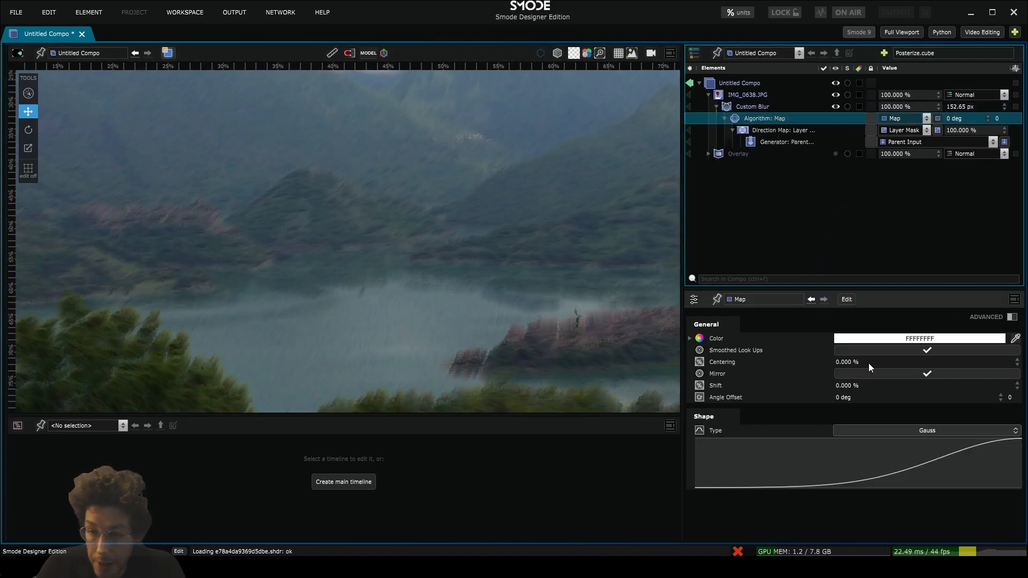
click(771, 130)
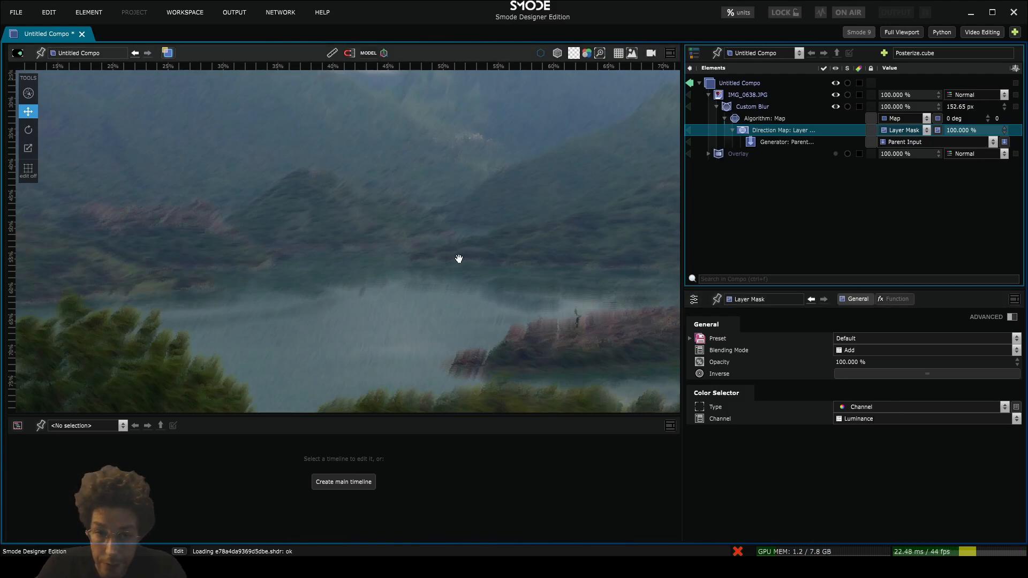
scroll(349, 223, down, 3)
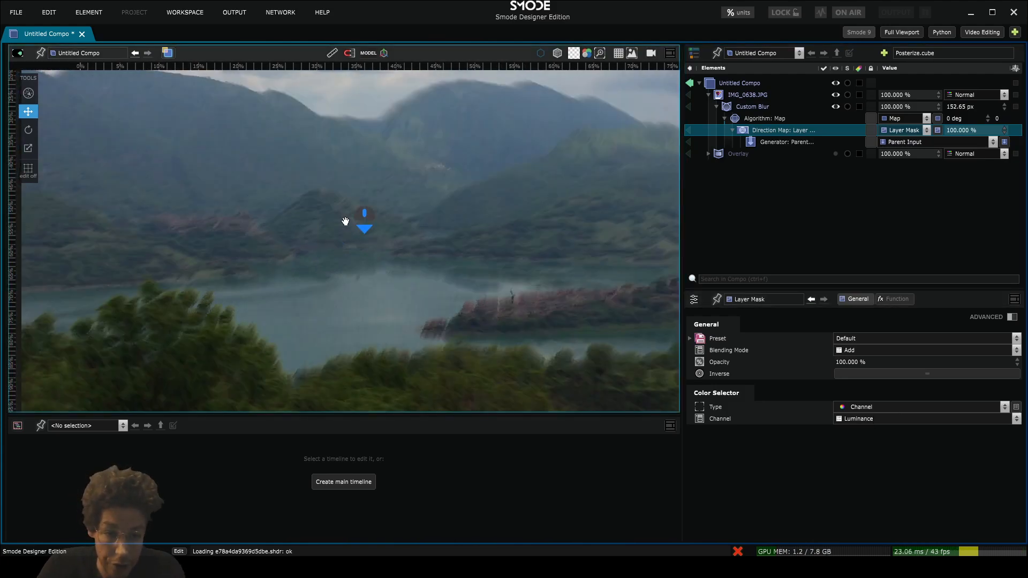
drag(346, 221, 491, 146)
drag(462, 301, 390, 343)
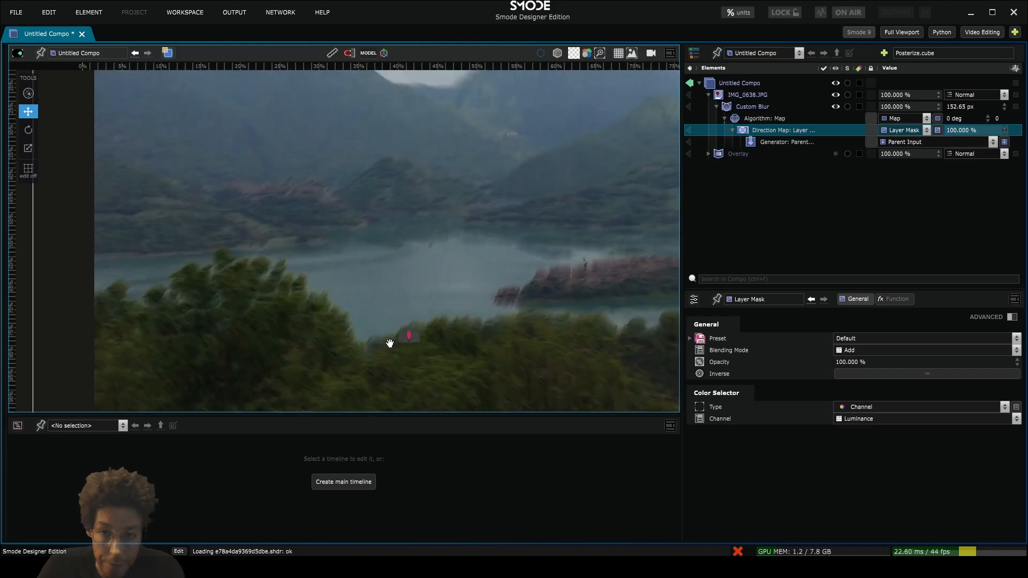
scroll(255, 319, up, 3)
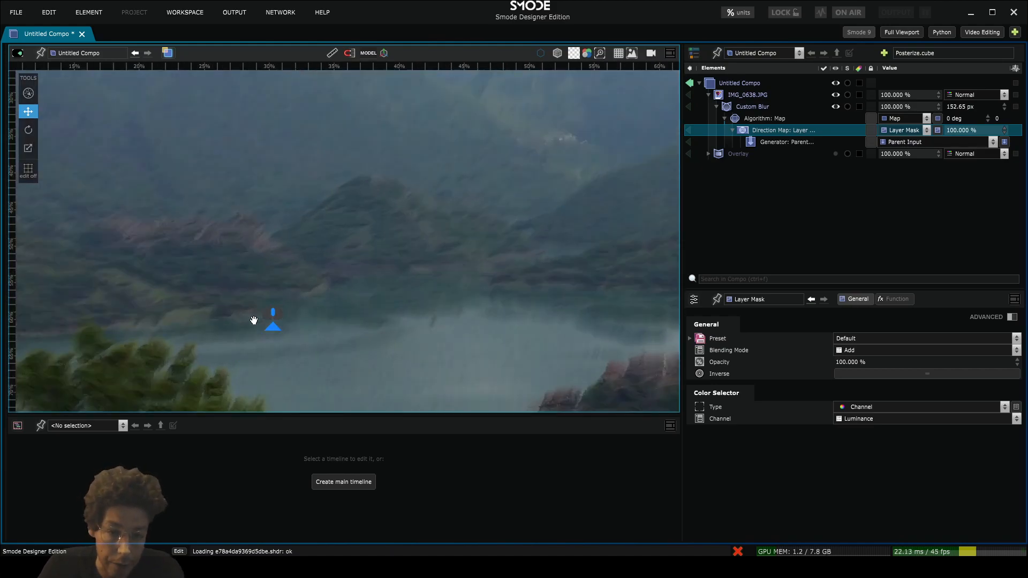
scroll(254, 321, down, 2)
drag(253, 320, 271, 259)
scroll(223, 308, up, 2)
drag(222, 307, 331, 289)
scroll(331, 290, up, 1)
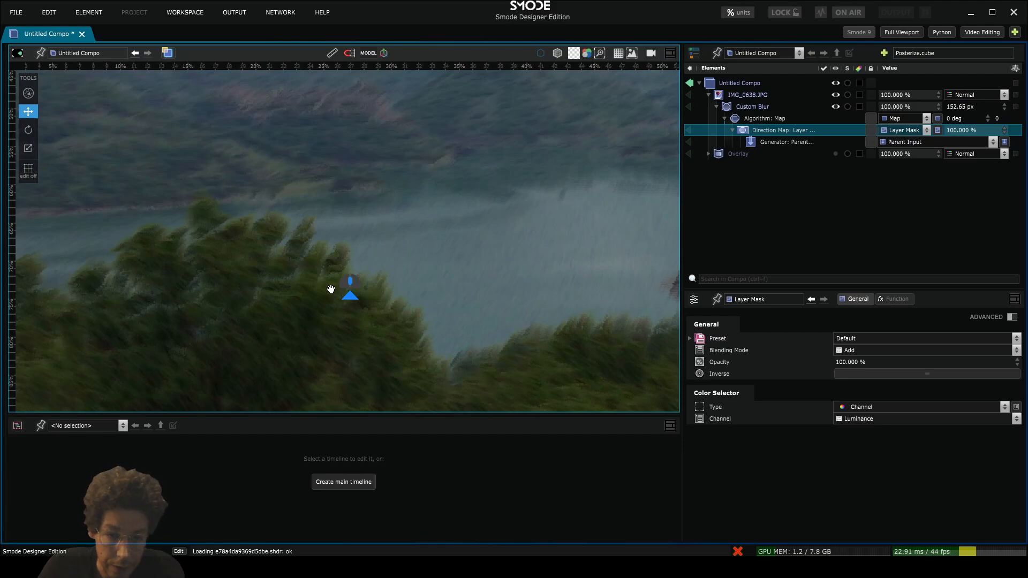
scroll(331, 289, up, 2)
Step: Review the Map algorithm's available shape types and the Layer Mask's Color Level function settings
click(757, 119)
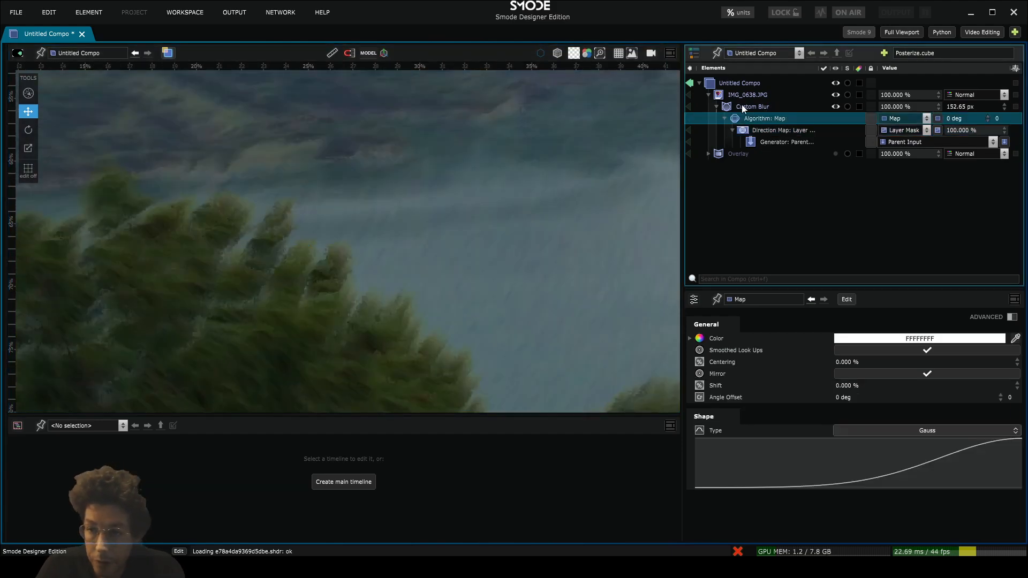
click(922, 430)
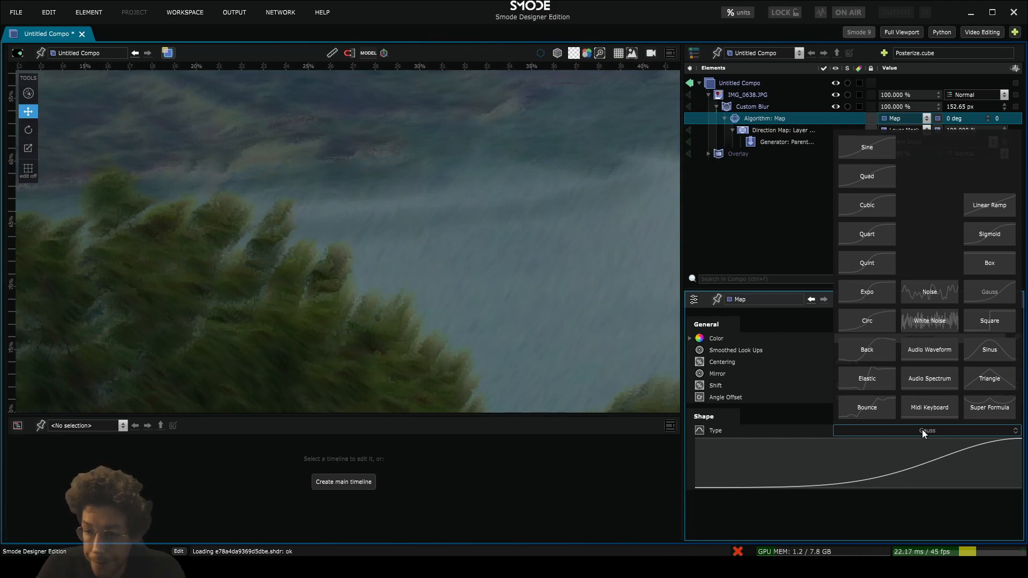
click(731, 275)
click(762, 133)
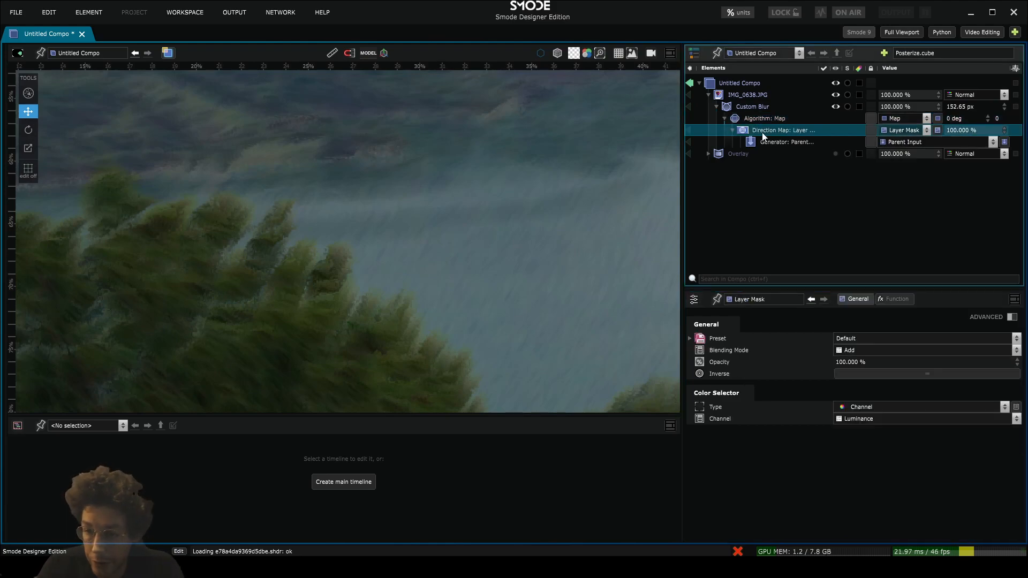
click(893, 300)
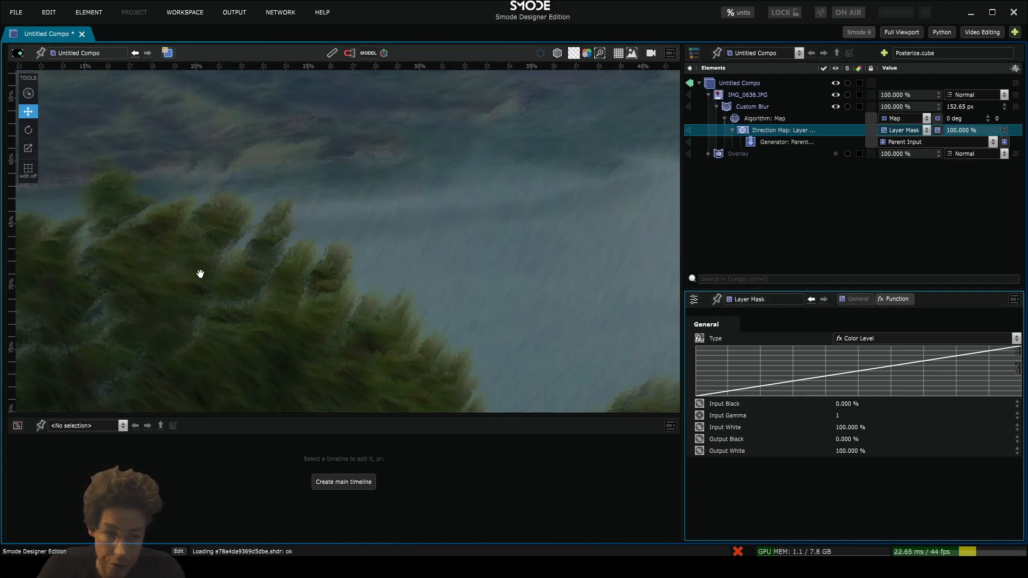
scroll(189, 252, down, 2)
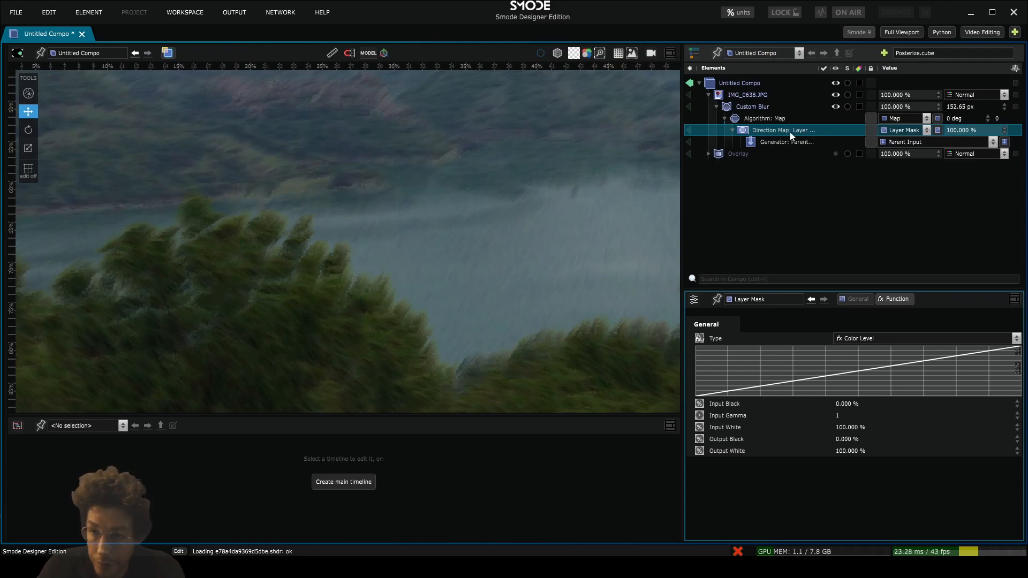
Step: Switch the direction map's Layer Mask function to Custom, drawing a wavy two-peak curve with 22.6 % smoothing
click(882, 339)
click(882, 376)
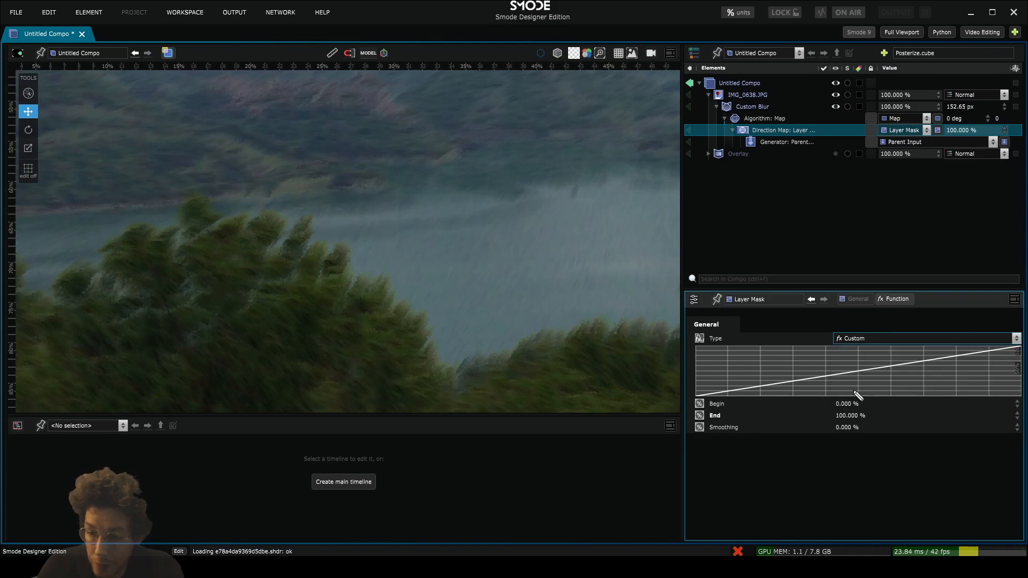
mouse_move(705, 394)
mouse_down()
mouse_move(855, 391)
mouse_move(1011, 363)
mouse_up()
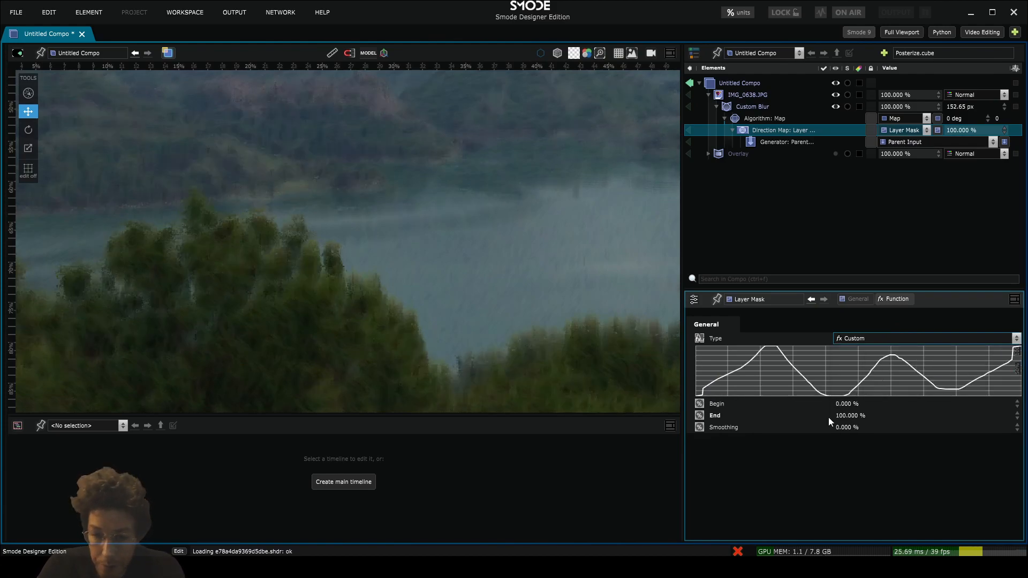
mouse_move(851, 428)
mouse_down()
mouse_move(865, 305)
mouse_move(853, 208)
mouse_move(851, 297)
mouse_up()
scroll(438, 217, down, 2)
scroll(385, 223, down, 2)
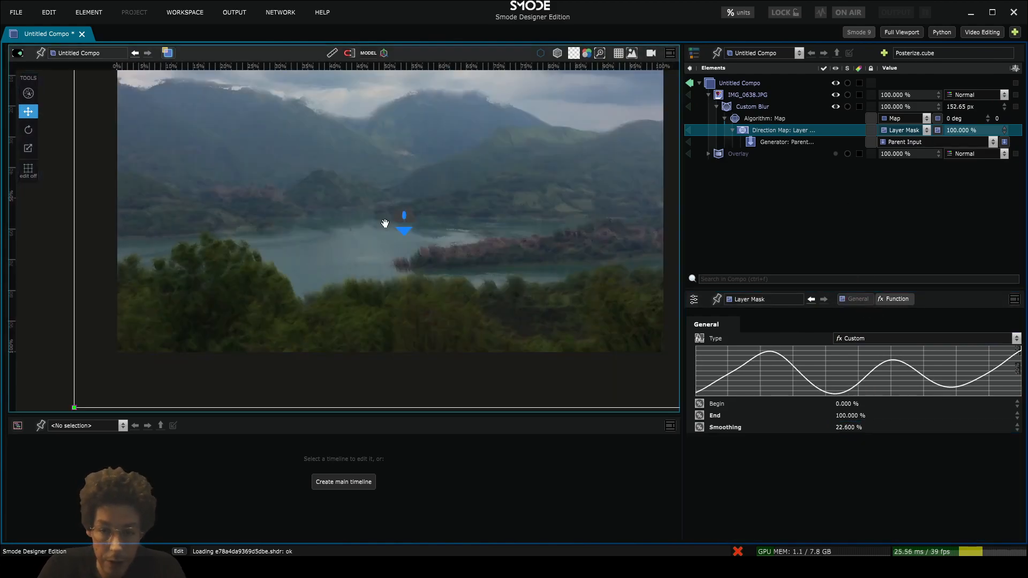
scroll(384, 225, up, 1)
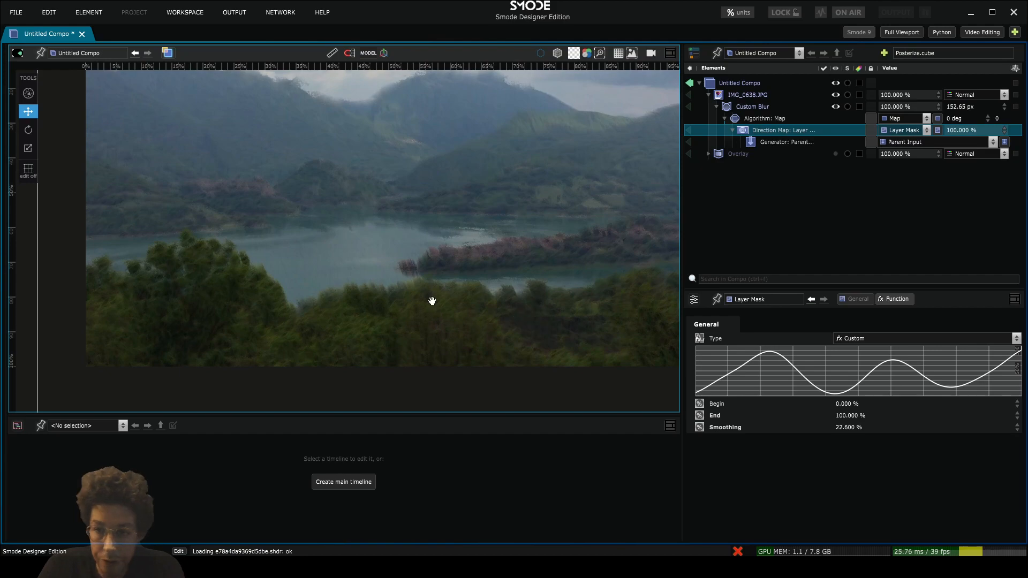
Step: Set the Custom Blur's radius to 171 px and re-enable the Overlay outlines on the photo
click(752, 106)
mouse_move(849, 363)
mouse_down()
mouse_move(844, 317)
mouse_move(872, 360)
mouse_move(832, 401)
mouse_move(852, 394)
mouse_move(842, 351)
mouse_up()
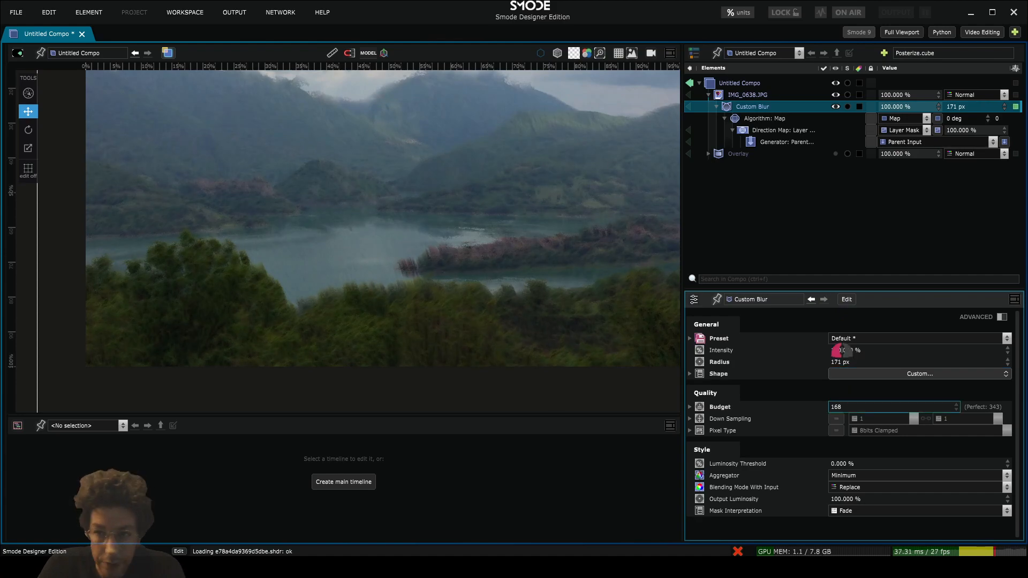
click(738, 154)
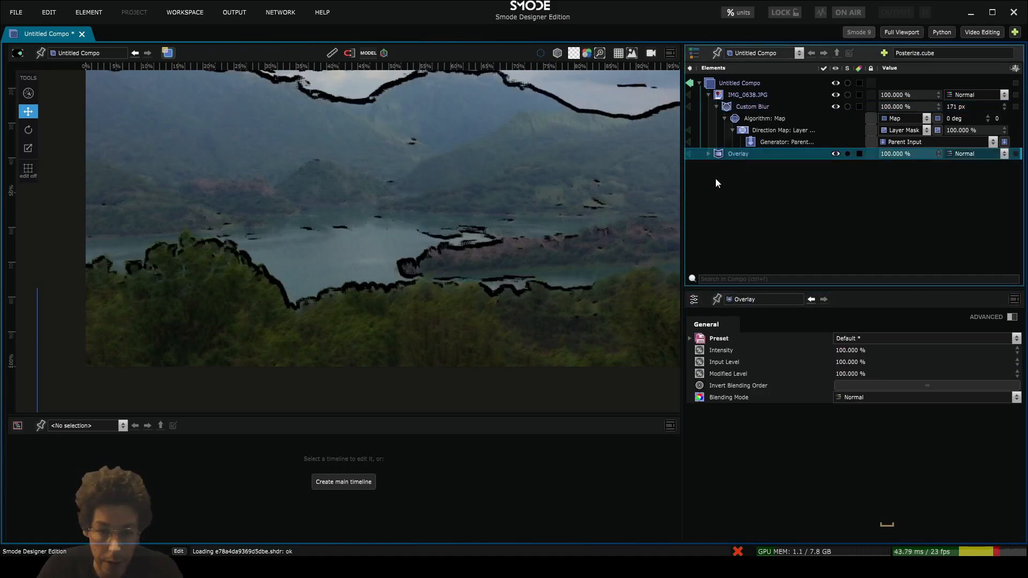
scroll(451, 233, down, 2)
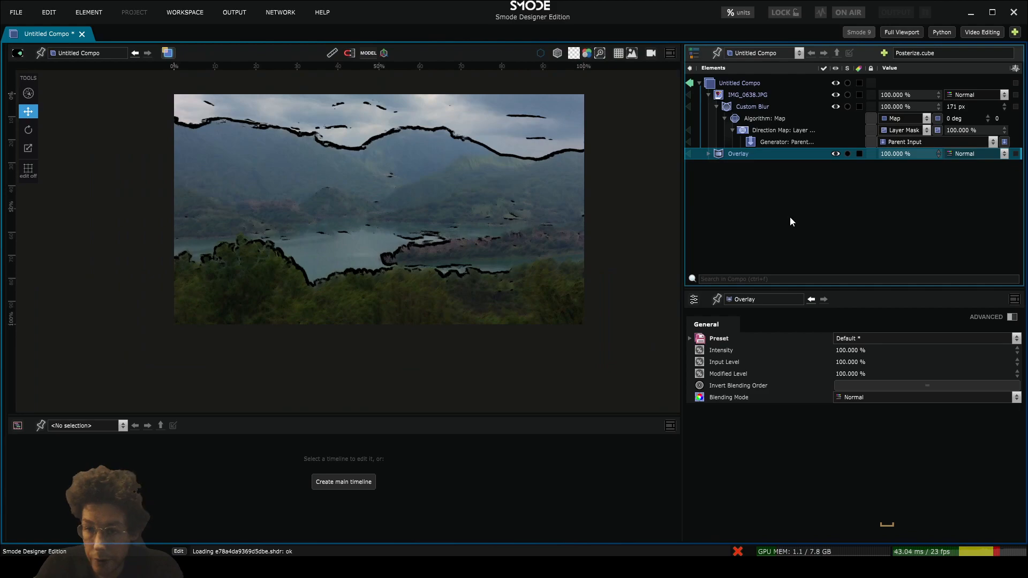
Step: Set the threshold of the Overlay's Sobel effect to 24.9 %
click(707, 153)
click(756, 166)
drag(969, 374, 891, 393)
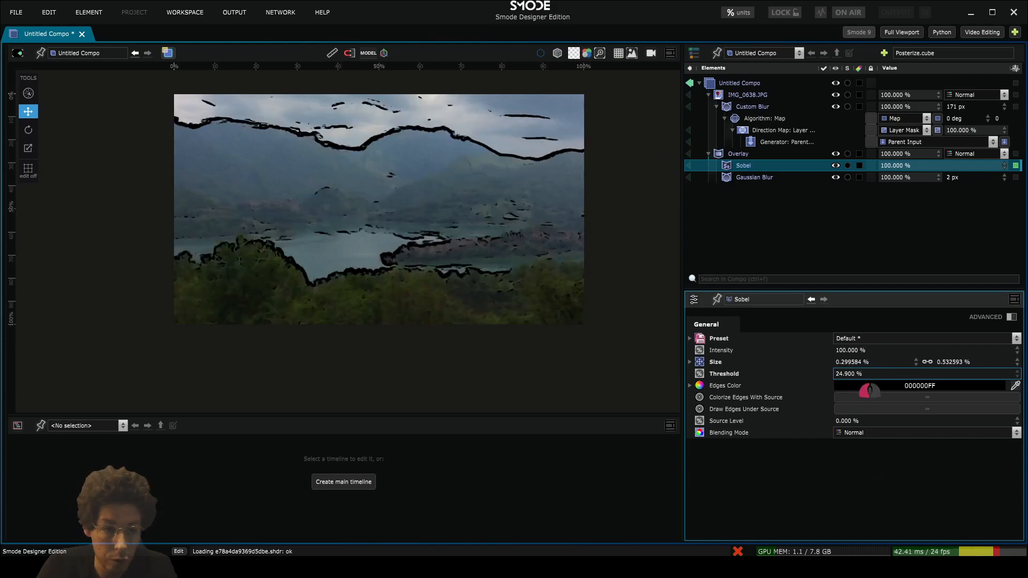
Step: Move the Custom Blur out of IMG_0638.JPG to composition level, ordered directly before the Overlay
click(11, 201)
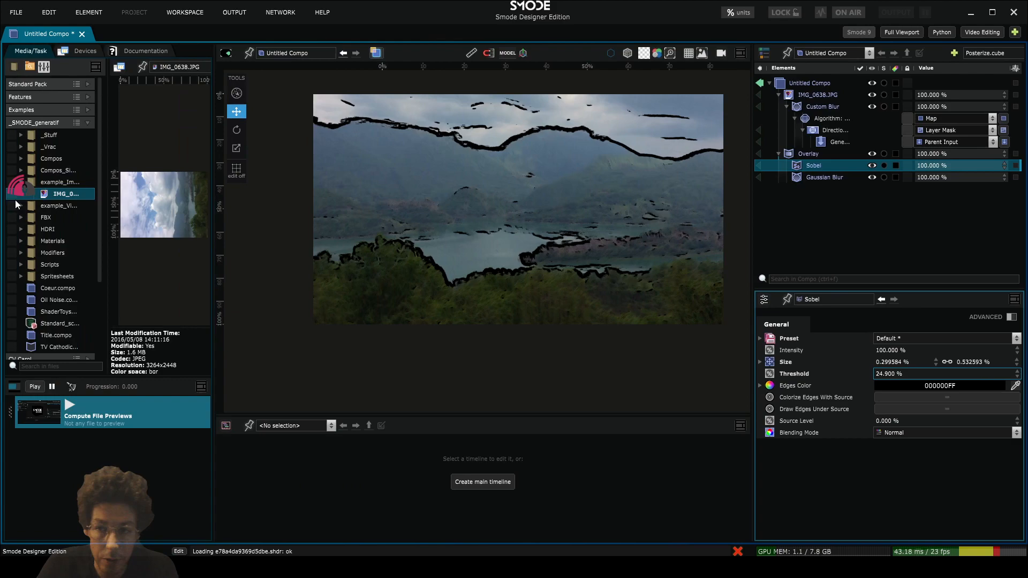
click(786, 107)
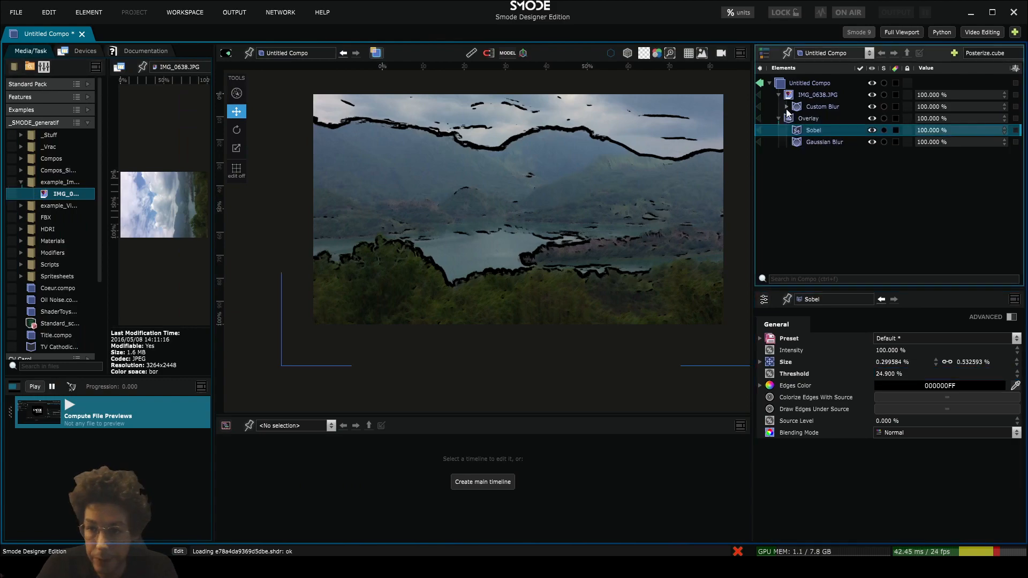
click(804, 118)
ctrl+click(803, 106)
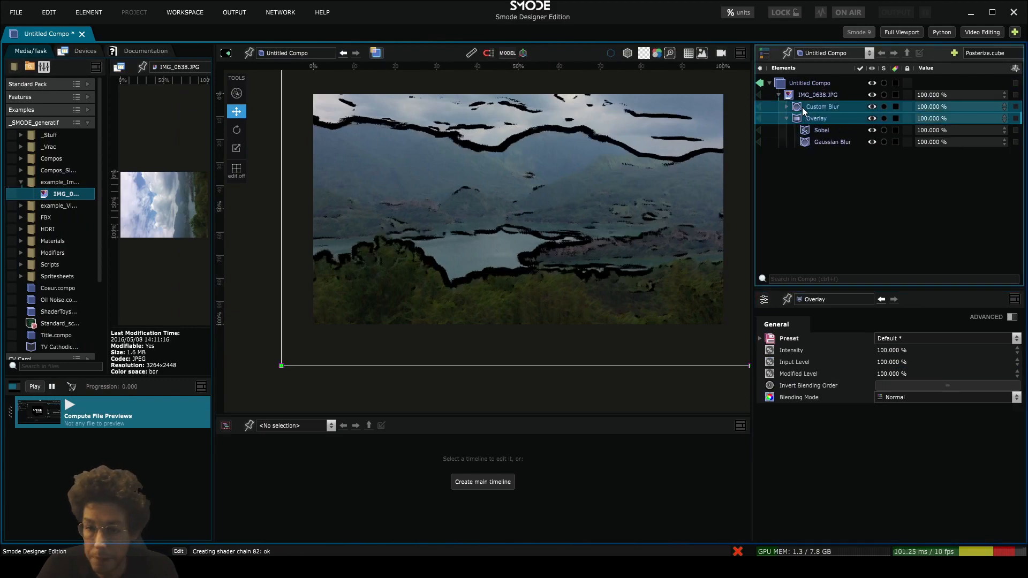
drag(802, 107, 802, 84)
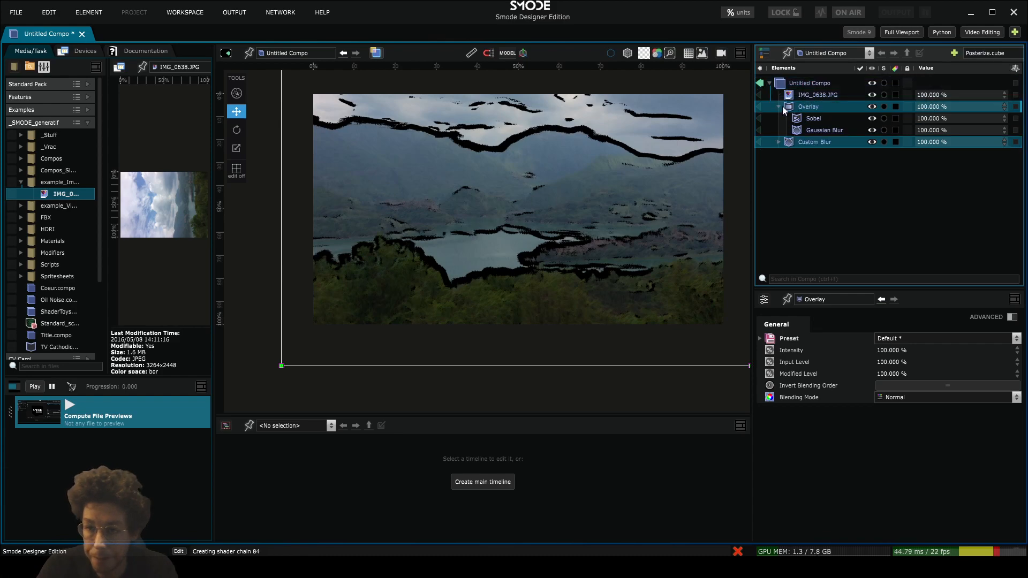
click(782, 106)
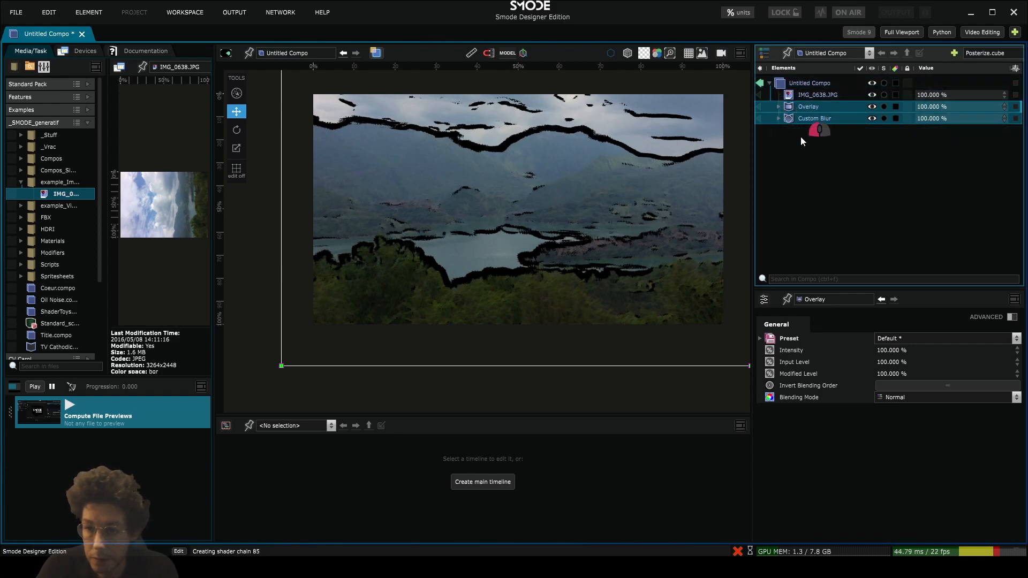
click(805, 107)
drag(801, 105, 807, 135)
Step: Add the 13-024-LOOP-ALPHA Swirling Smoke video from example_Videos to the composition, between IMG_0638.JPG and the Custom Blur
click(54, 182)
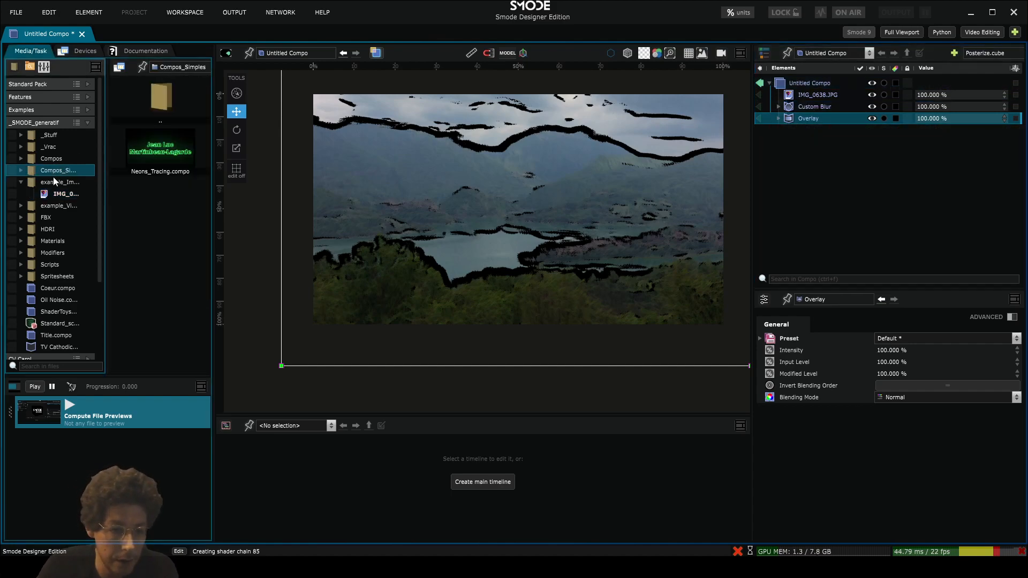
click(49, 206)
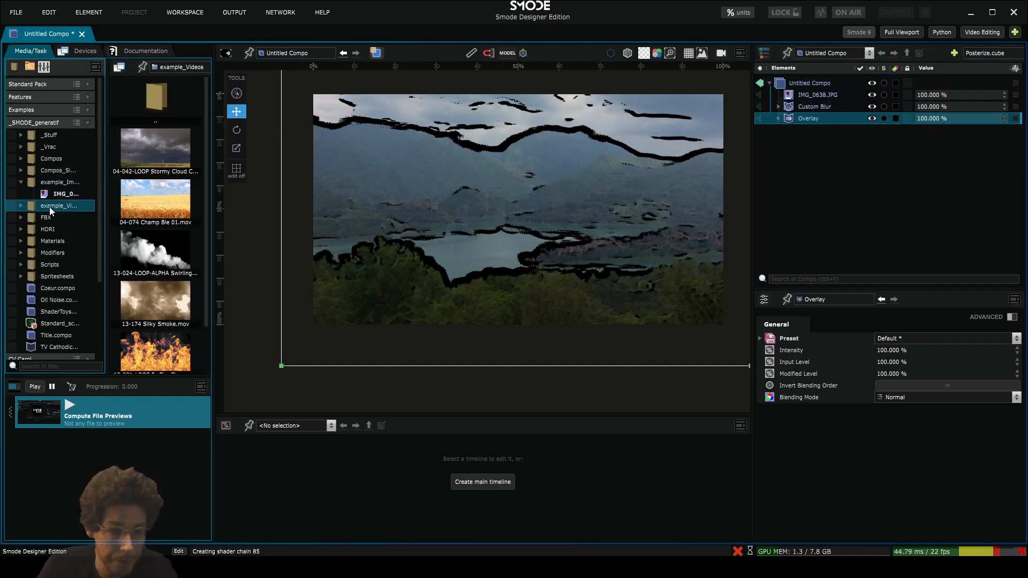
scroll(145, 216, down, 1)
drag(145, 215, 814, 87)
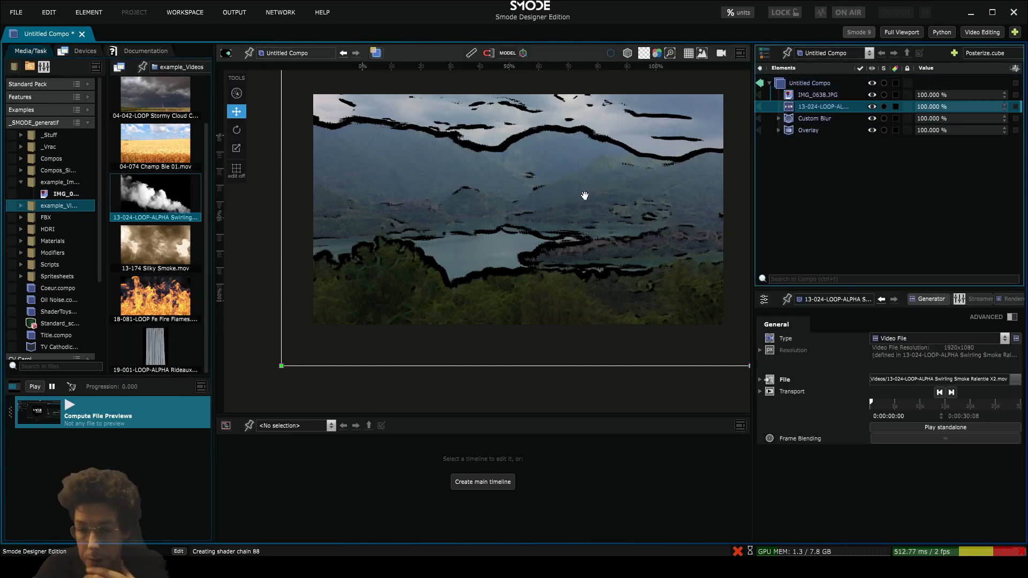
drag(584, 221, 559, 219)
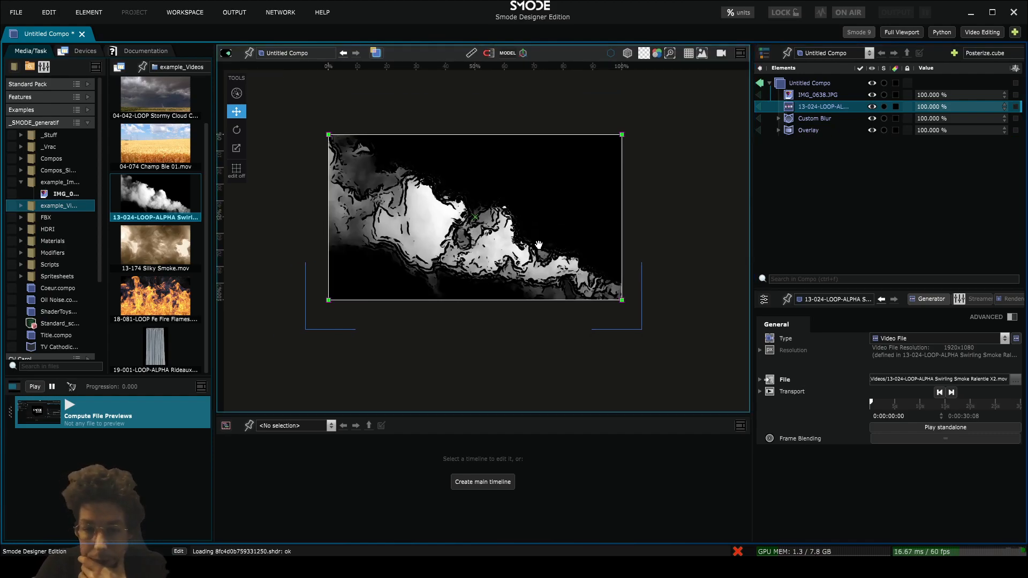
Step: Start standalone playback of the smoke video and inspect its outlined edges up close
scroll(559, 219, up, 2)
click(943, 426)
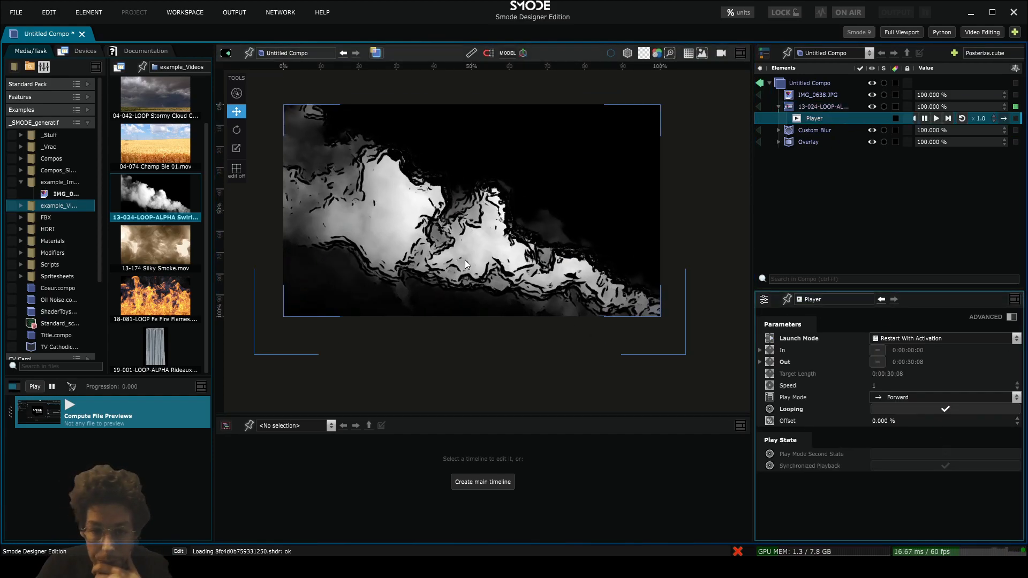
scroll(465, 260, up, 2)
scroll(473, 264, up, 2)
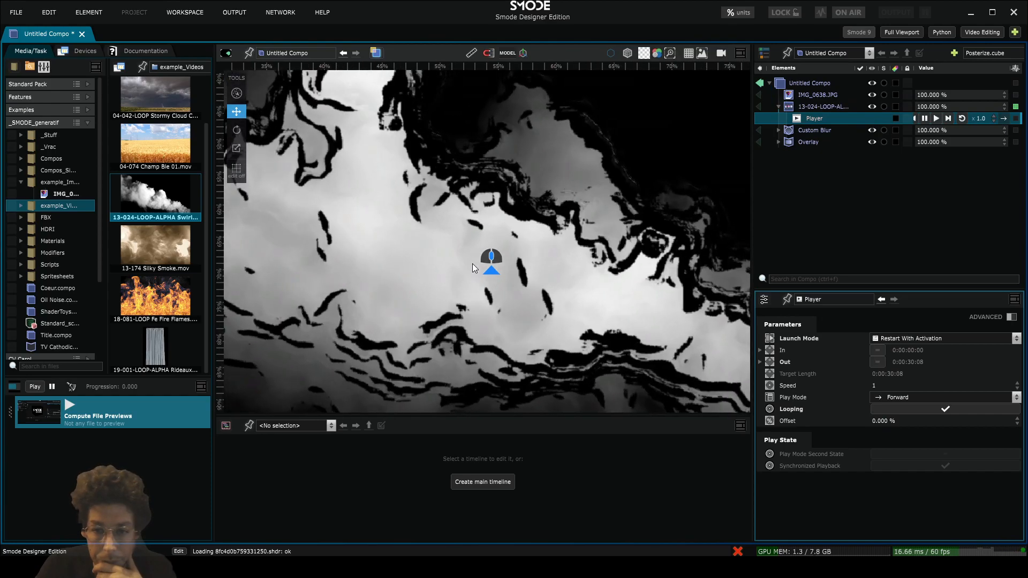
scroll(472, 263, down, 2)
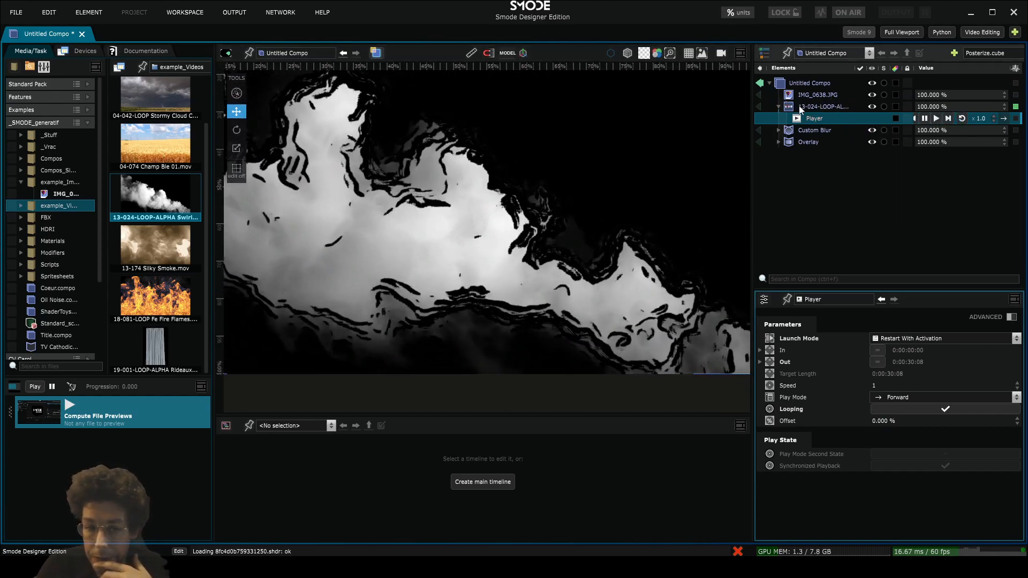
Step: Swap the visible smoke video for 18-081-LOOP Fe Fire Flames.mov, running with a standalone player
drag(155, 297, 860, 118)
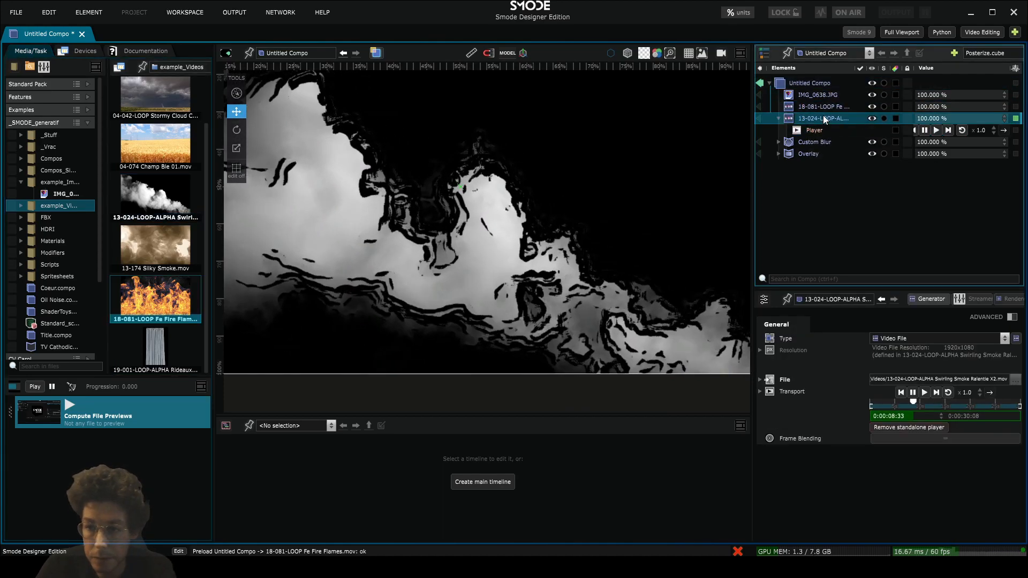
click(872, 119)
click(940, 428)
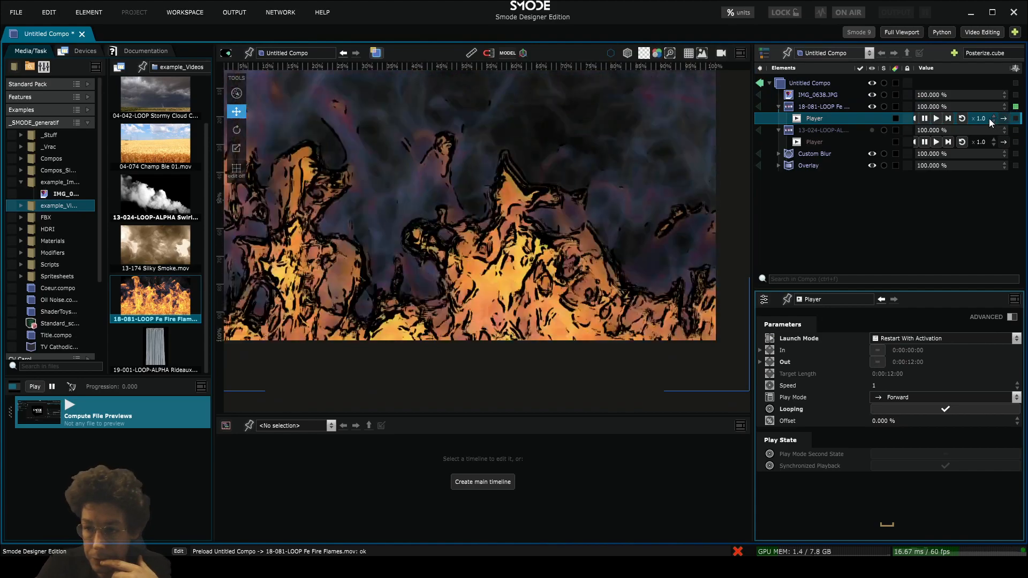
Step: Set the fire video's playback speed to 0.5 and enable Frame Blending, checking the stylized flames
drag(992, 119, 996, 160)
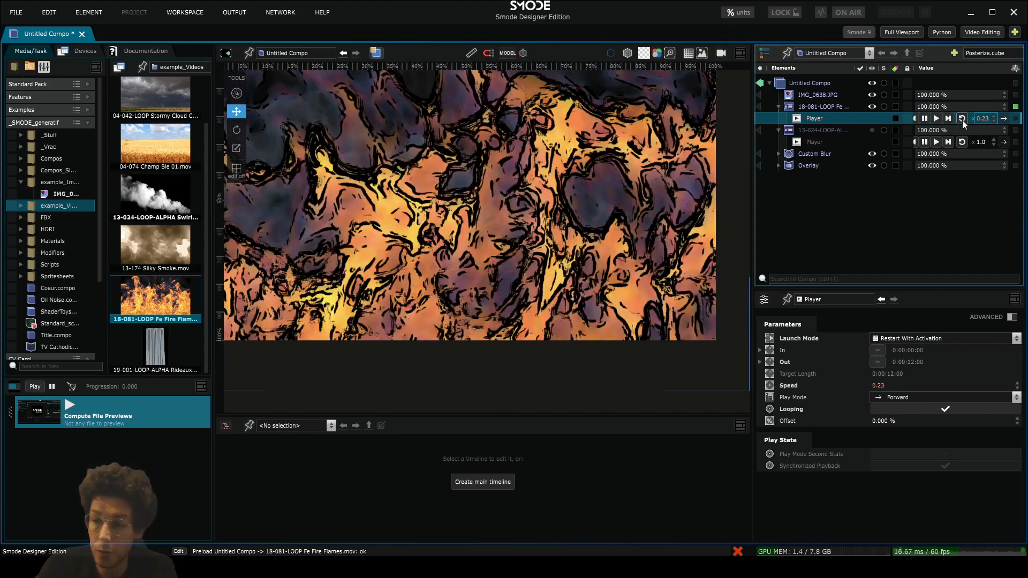
click(830, 109)
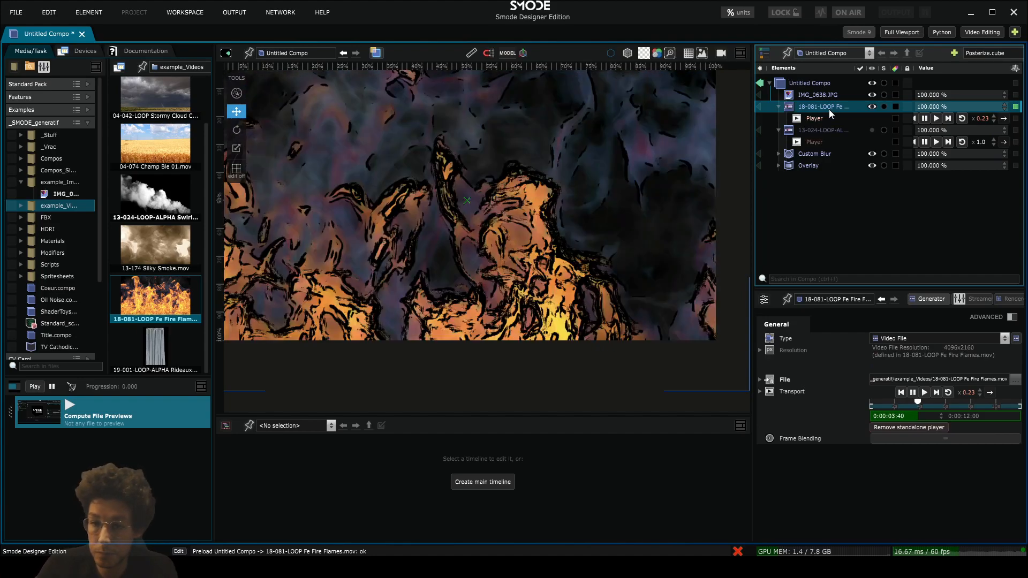
click(986, 118)
text(.5)
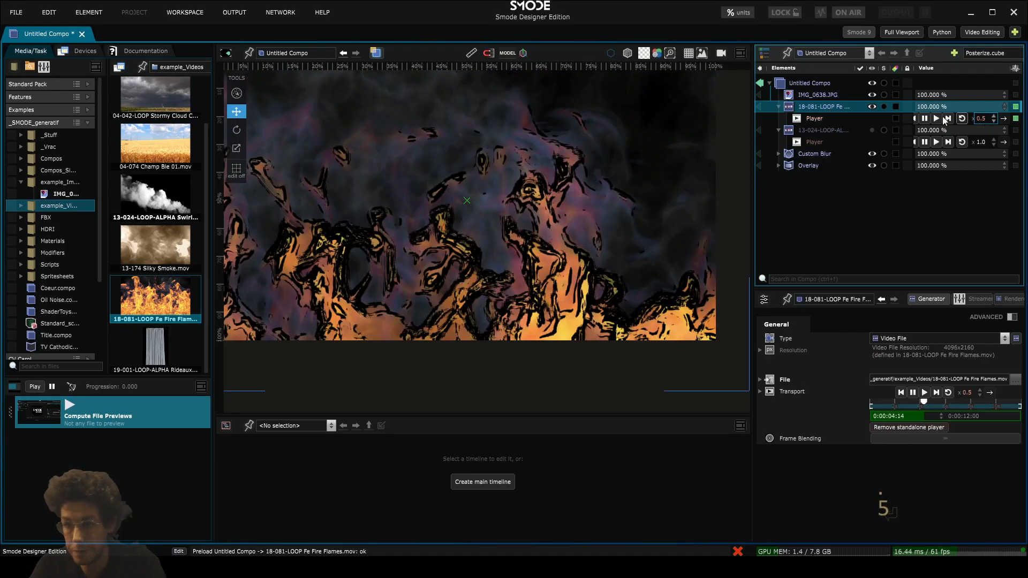
key(Return)
click(888, 435)
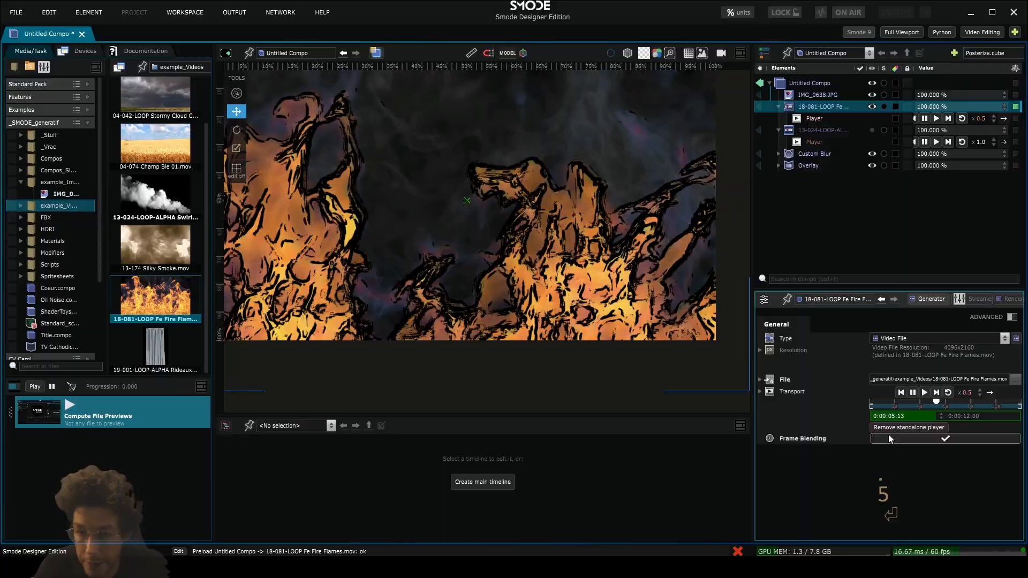
scroll(423, 199, down, 3)
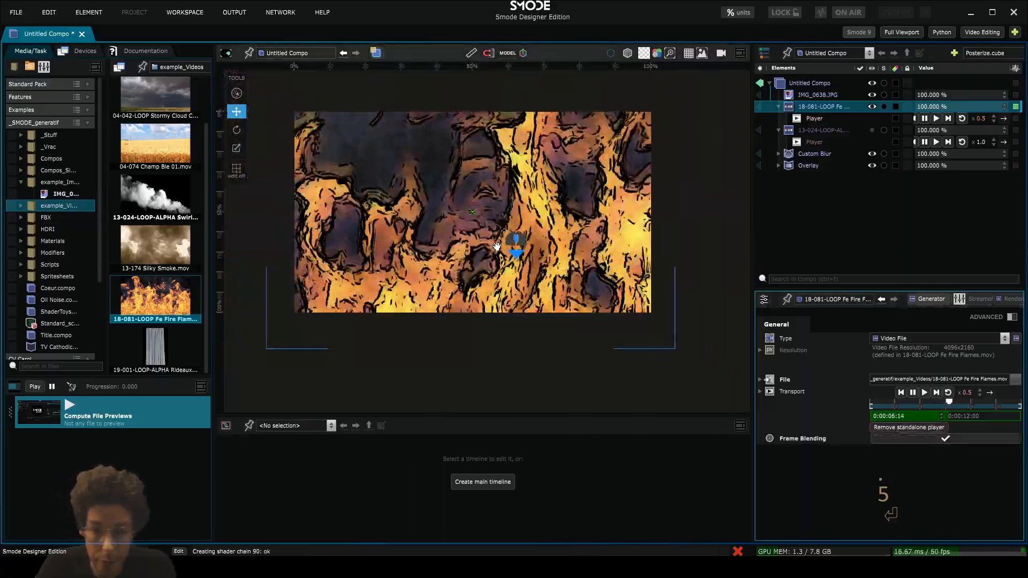
scroll(500, 245, up, 4)
scroll(500, 246, down, 4)
drag(537, 256, 539, 272)
Step: Disable the fire video layer and re-enable the swirling smoke video layer
click(802, 110)
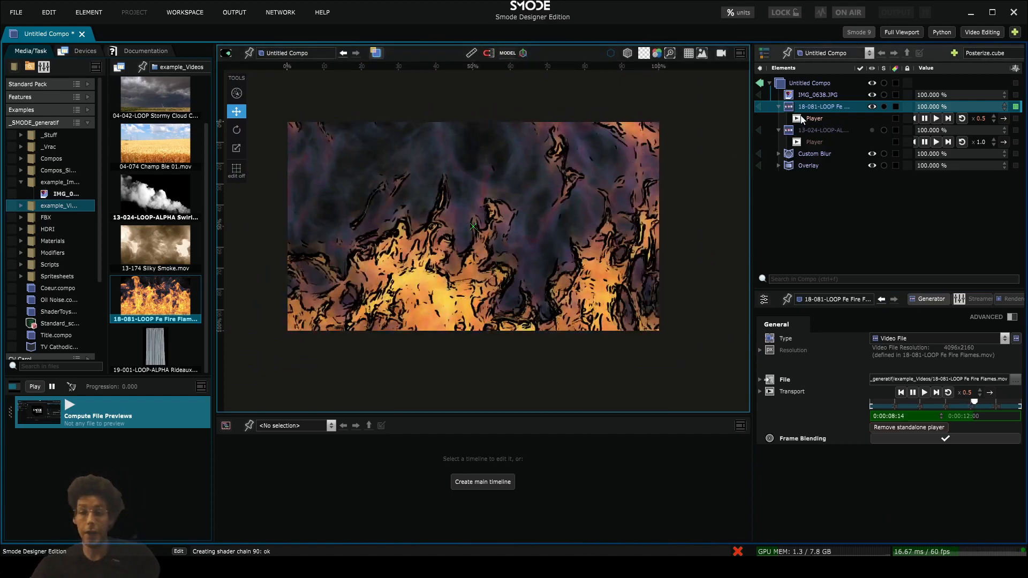
key(space)
click(803, 130)
key(space)
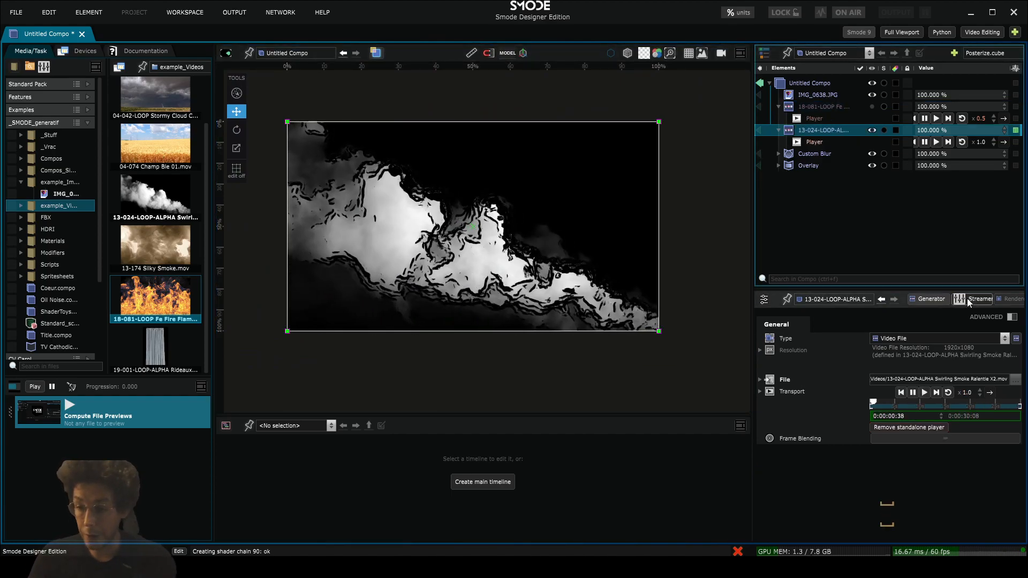
Step: Blend the smoke video with Linear Dodge (Add) and move it over the foreground trees, at about 38.8 %, 74.3 %
click(1012, 299)
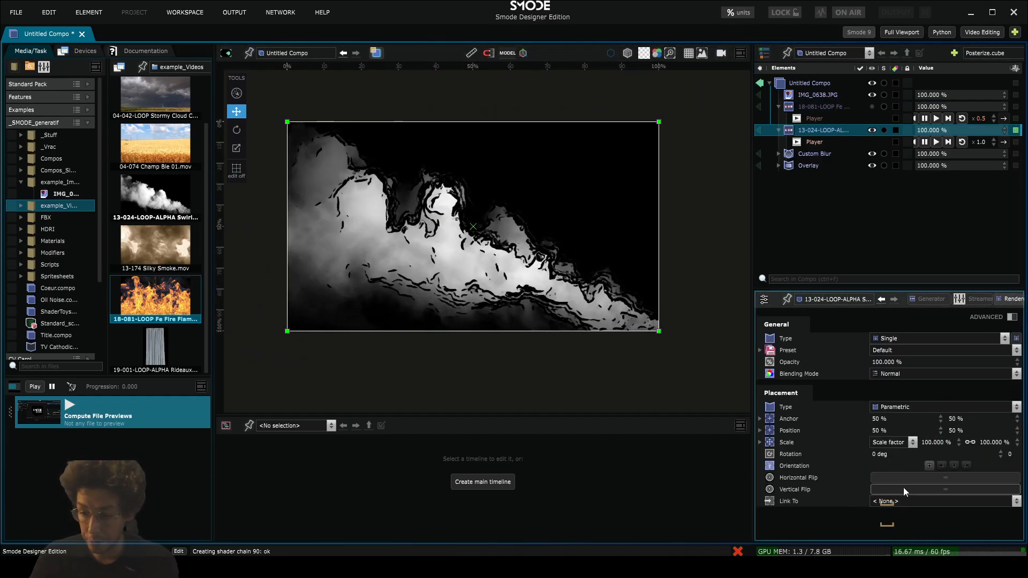
click(910, 373)
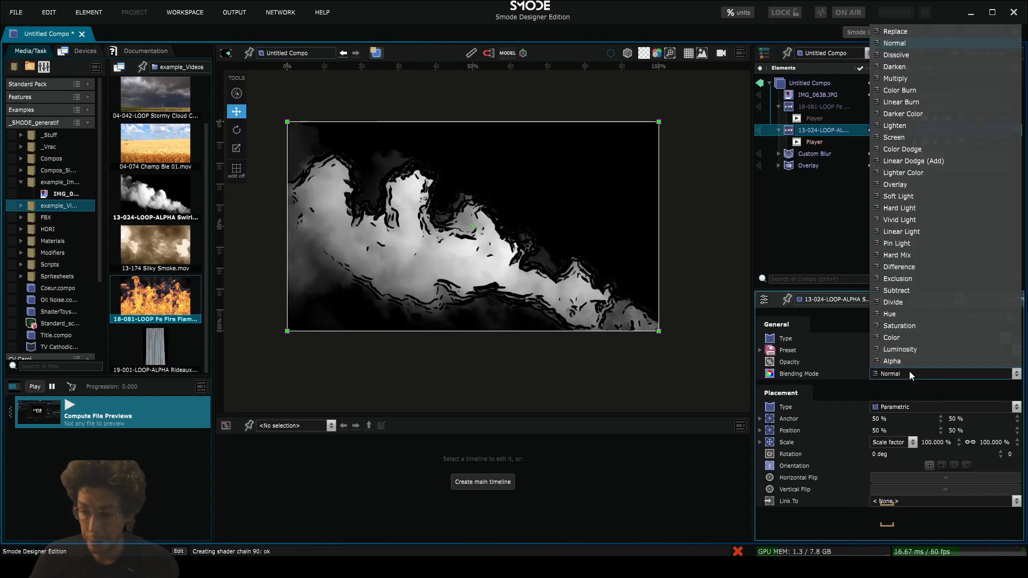
click(916, 160)
mouse_move(528, 231)
mouse_down()
mouse_move(500, 278)
mouse_move(471, 286)
mouse_move(491, 289)
mouse_up()
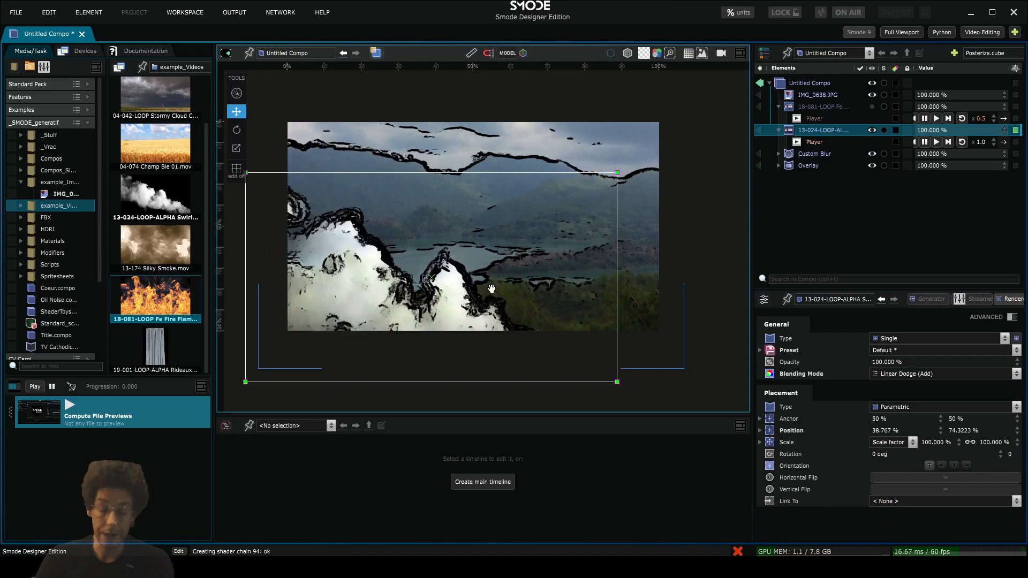